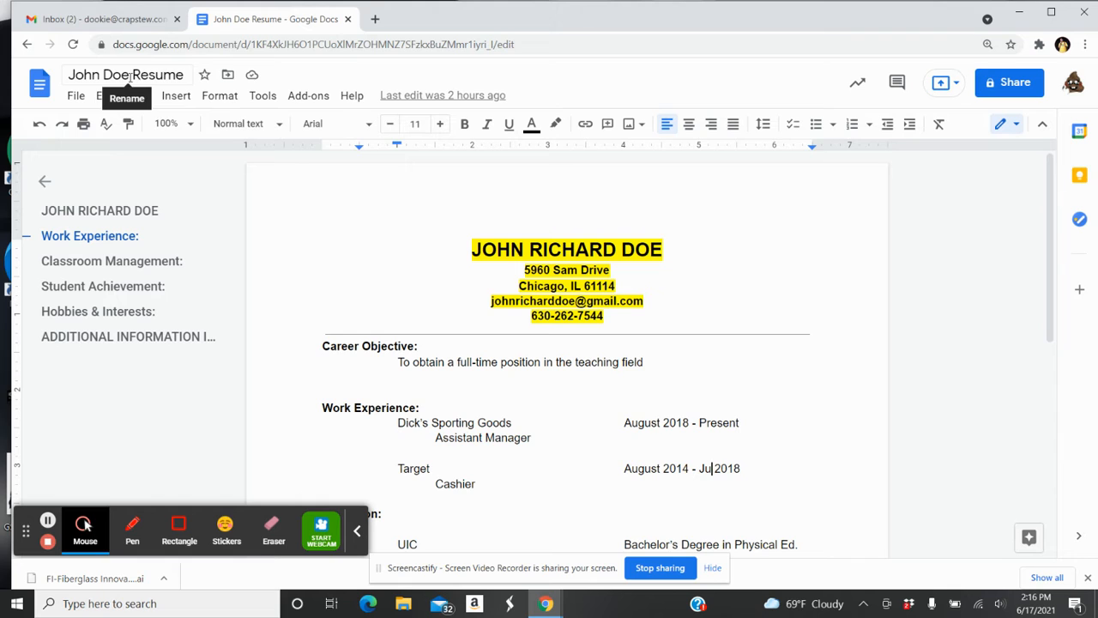
# Rename the document title to the new candidate's name
pyautogui.click(129, 78)
pyautogui.press('BackSpace')
pyautogui.press('BackSpace')
pyautogui.press('BackSpace')
pyautogui.press('BackSpace')
pyautogui.press('BackSpace')
pyautogui.press('BackSpace')
pyautogui.press('BackSpace')
pyautogui.press('BackSpace')
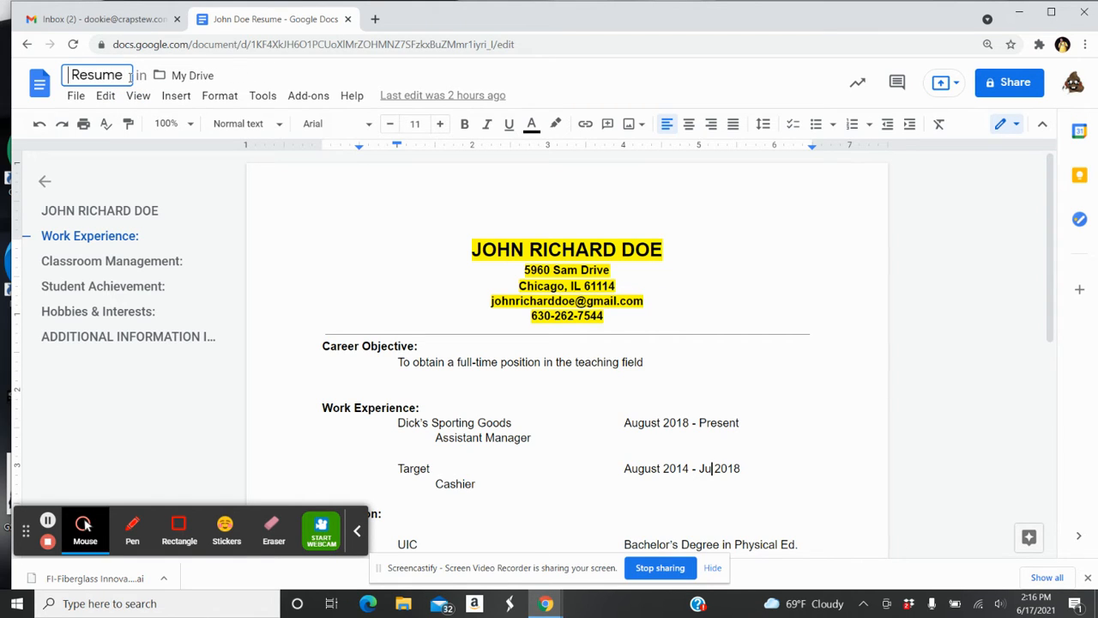
pyautogui.write('John Do')
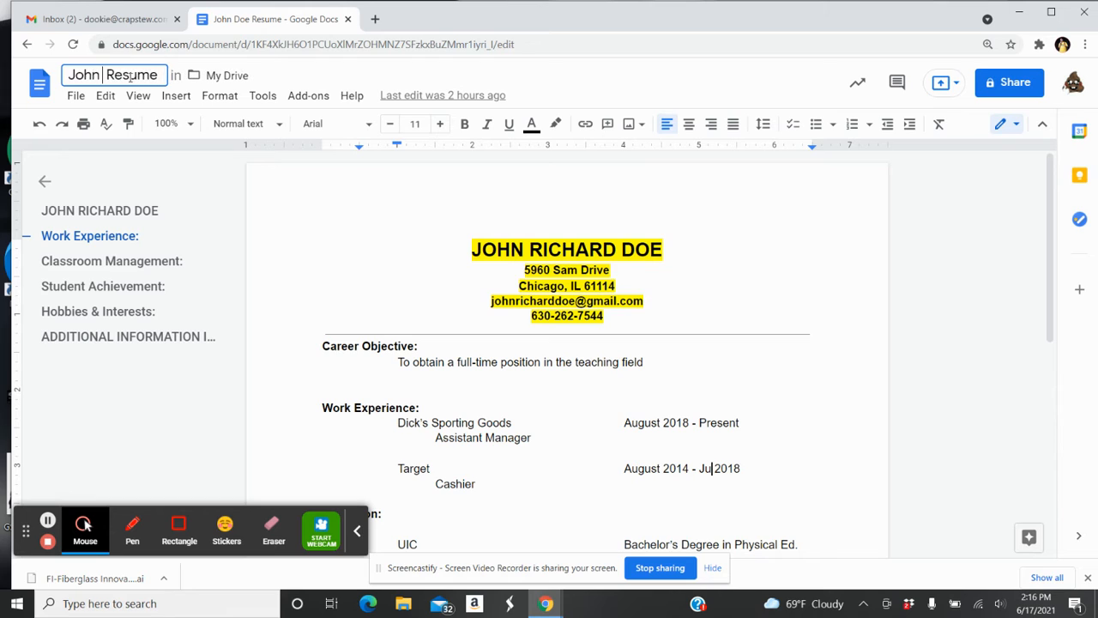
pyautogui.write('e2')
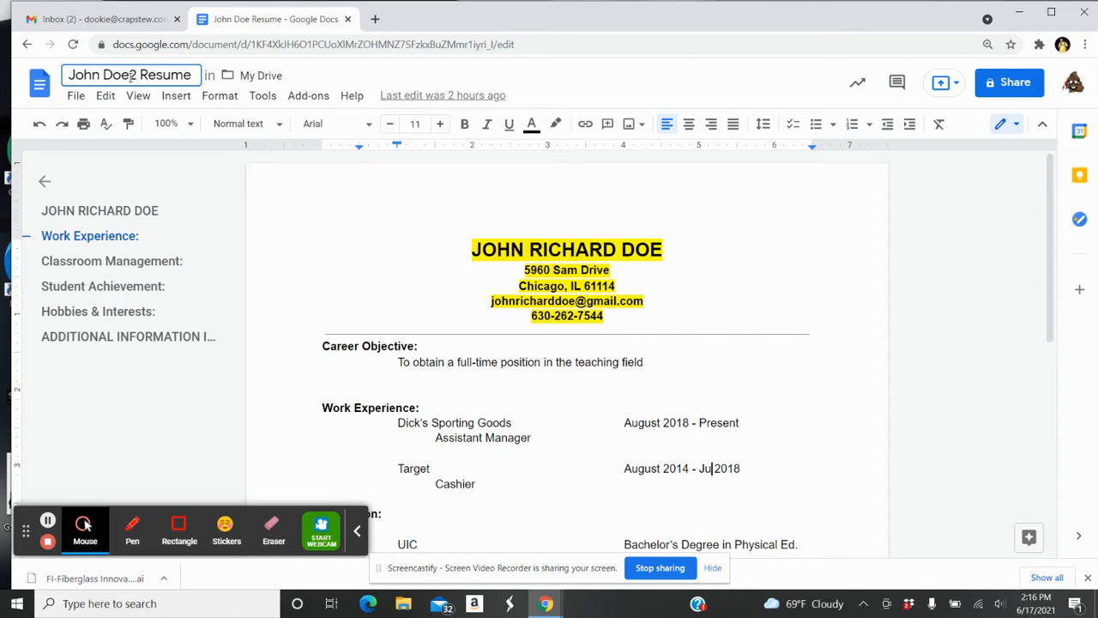
pyautogui.press('BackSpace')
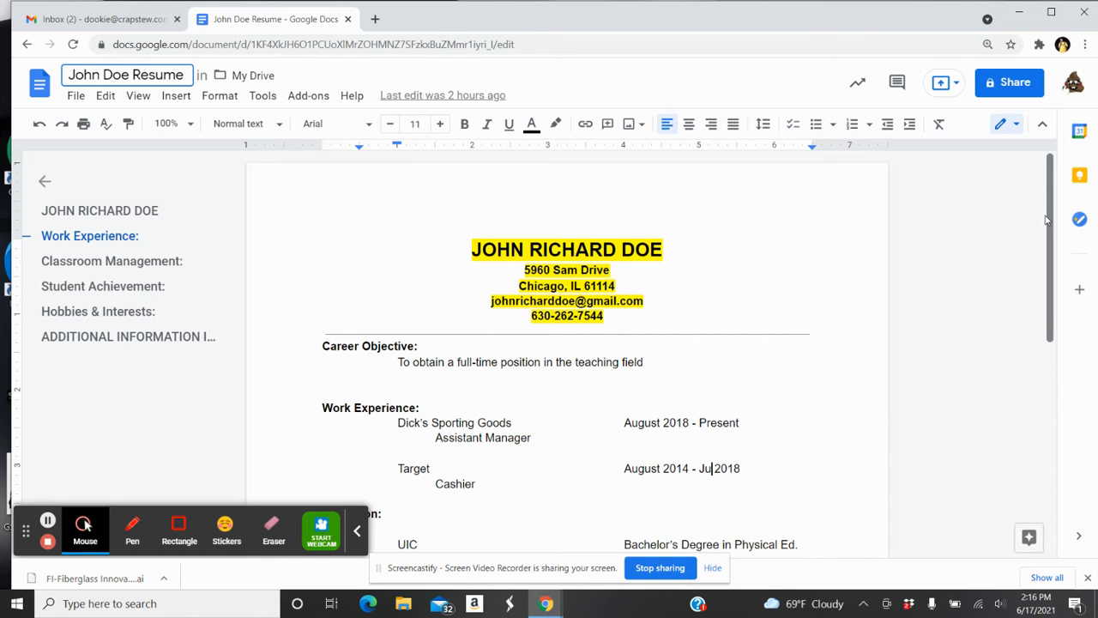
pyautogui.moveTo(1046, 220); pyautogui.dragTo(1053, 497)
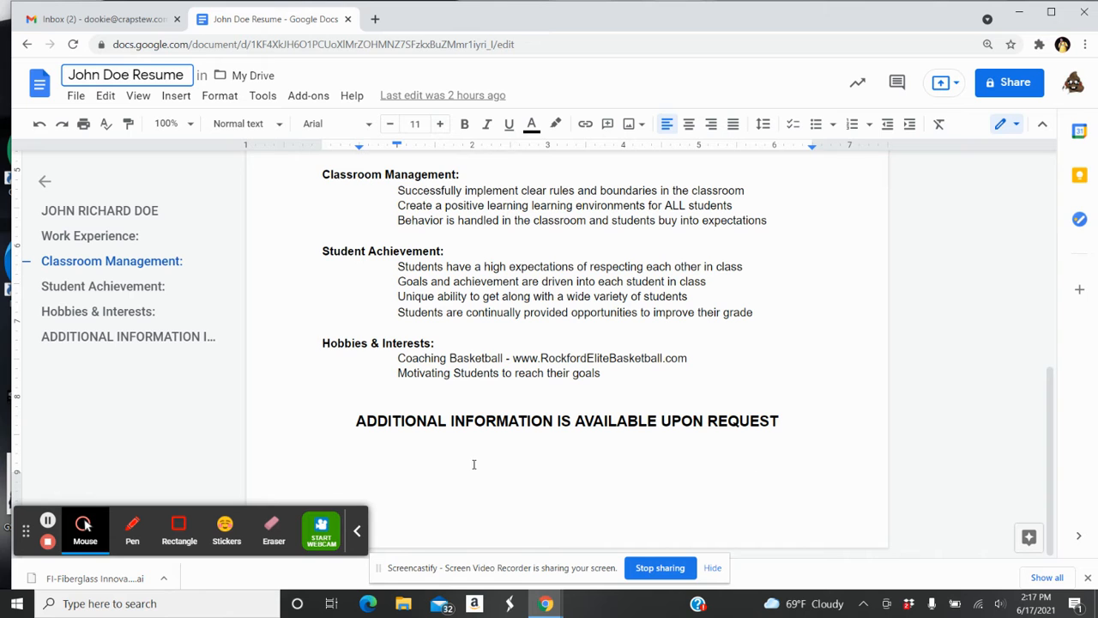
pyautogui.click(1053, 415)
pyautogui.moveTo(1053, 415); pyautogui.dragTo(1036, 199)
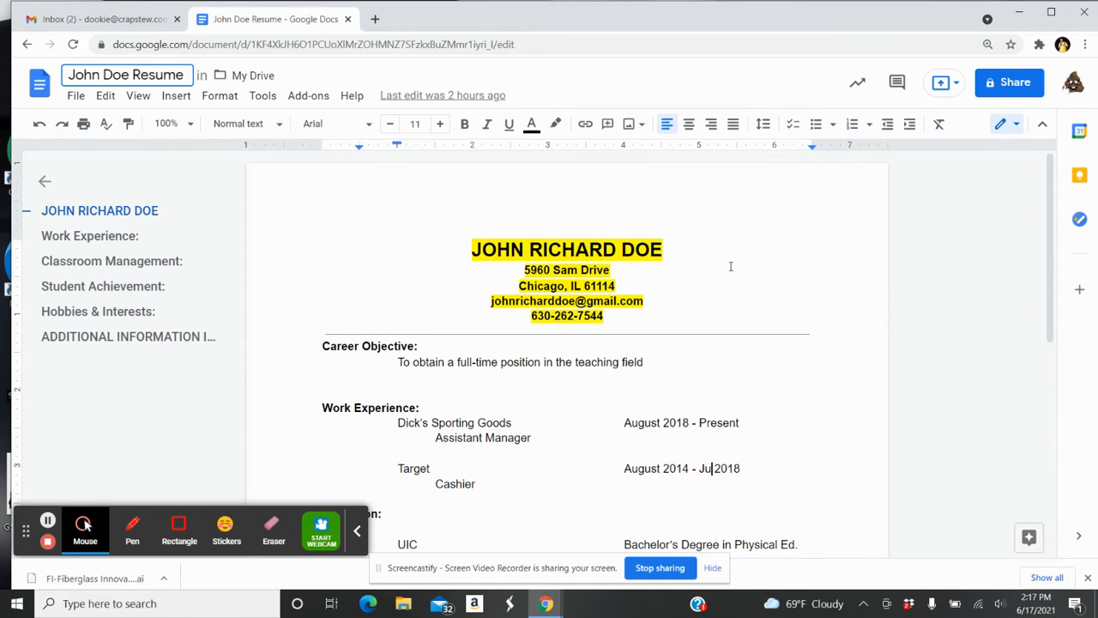
# Replace the old name heading with the new candidate's full name in capitals
pyautogui.click(662, 249)
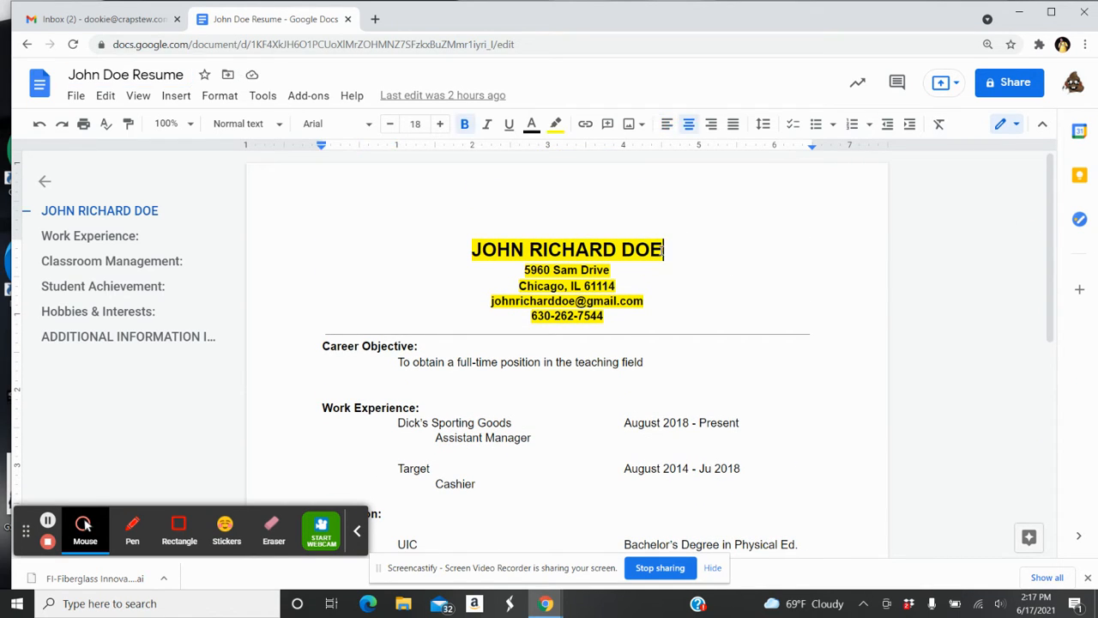
pyautogui.press('BackSpace')
pyautogui.press('BackSpace')
pyautogui.press('BackSpace')
pyautogui.press('BackSpace')
pyautogui.press('BackSpace')
pyautogui.press('BackSpace')
pyautogui.press('BackSpace')
pyautogui.press('BackSpace')
pyautogui.press('BackSpace')
pyautogui.press('BackSpace')
pyautogui.press('BackSpace')
pyautogui.press('BackSpace')
pyautogui.press('BackSpace')
pyautogui.press('BackSpace')
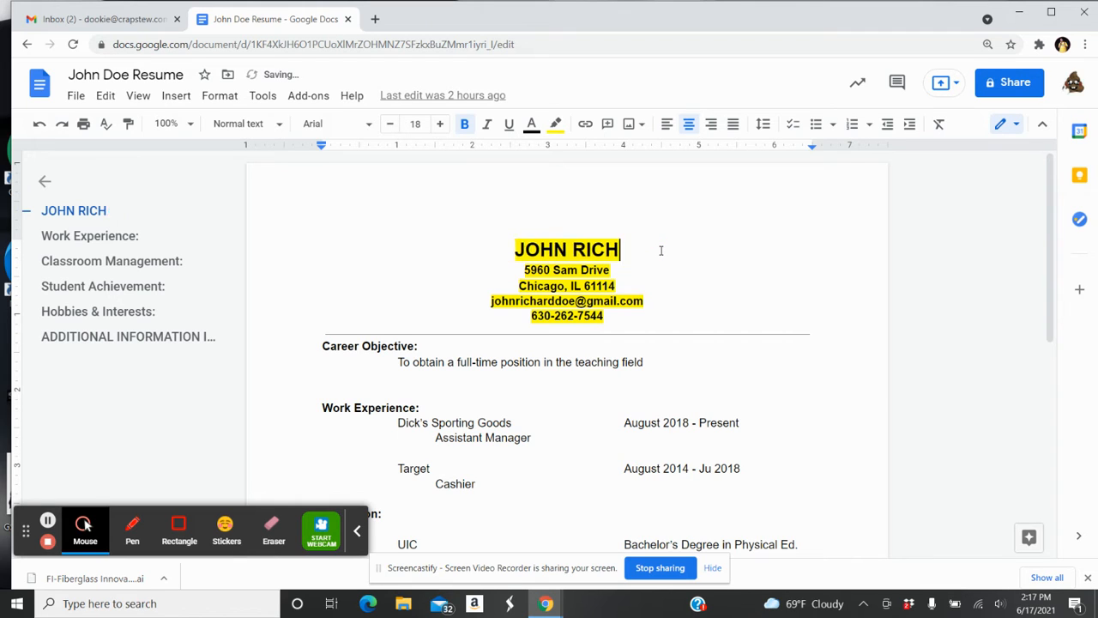
pyautogui.press('BackSpace')
pyautogui.press('BackSpace')
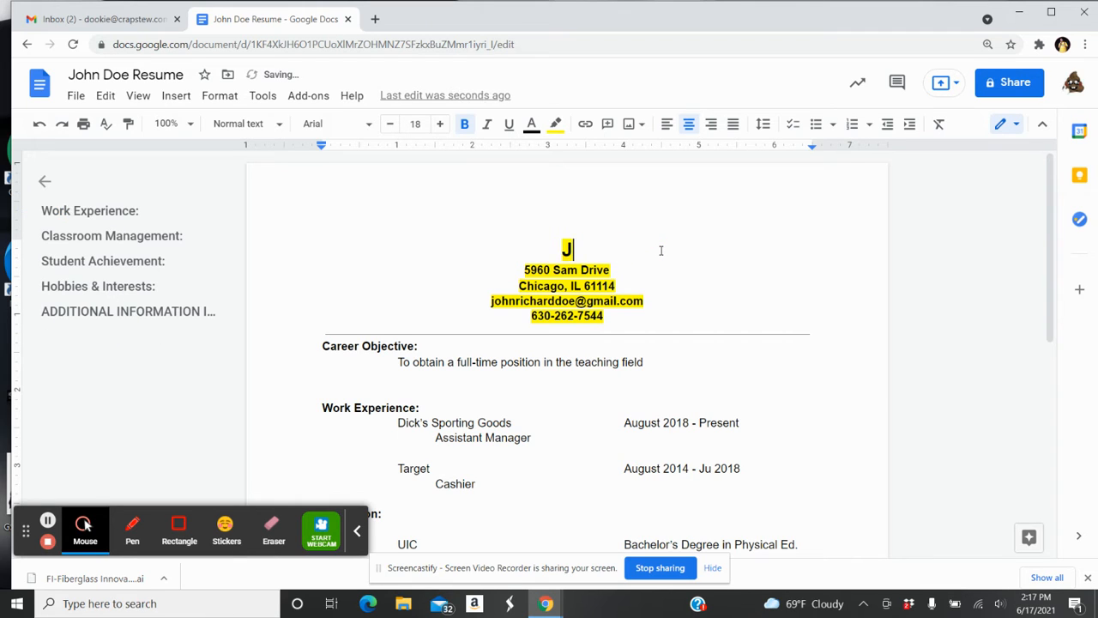
pyautogui.write('Su')
pyautogui.press('BackSpace')
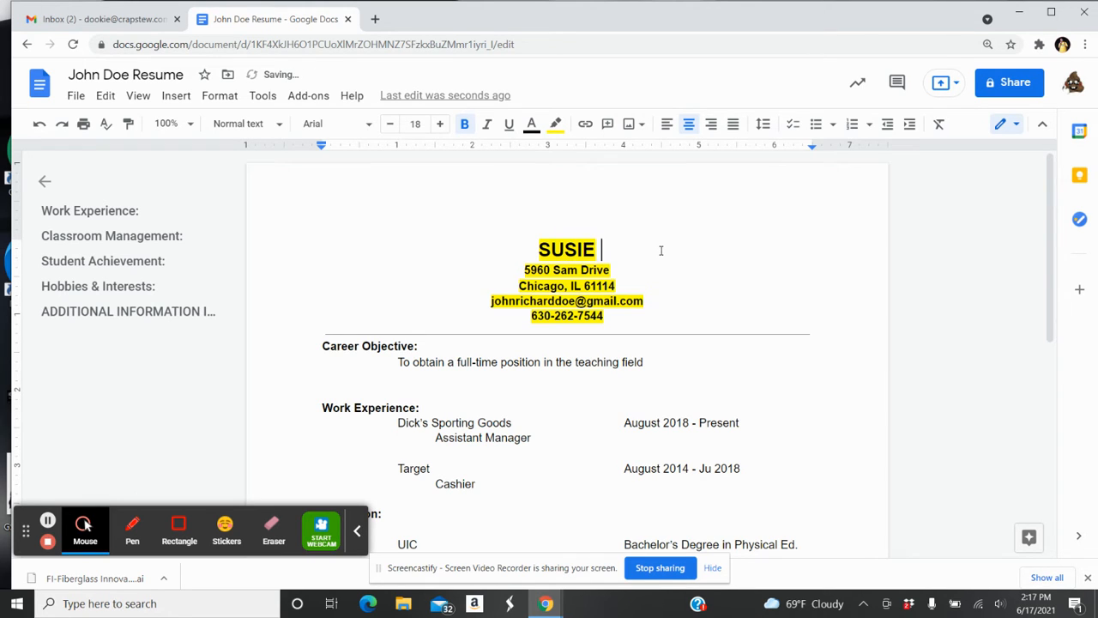
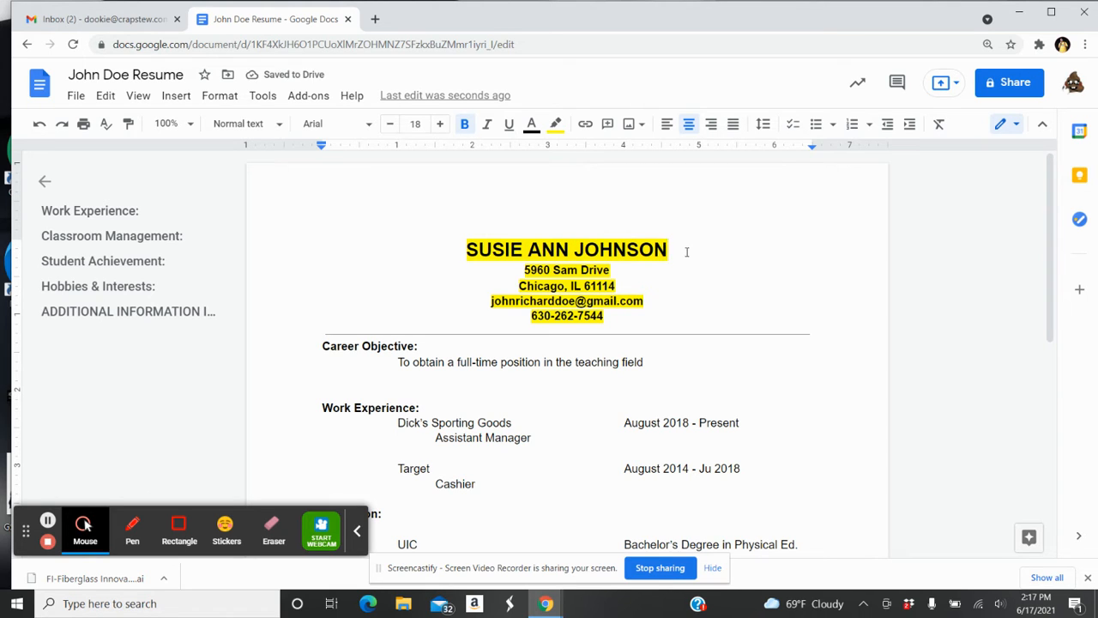
pyautogui.moveTo(682, 248); pyautogui.dragTo(459, 250)
# Set the name heading's highlight colour to none, clearing the yellow background
pyautogui.click(556, 126)
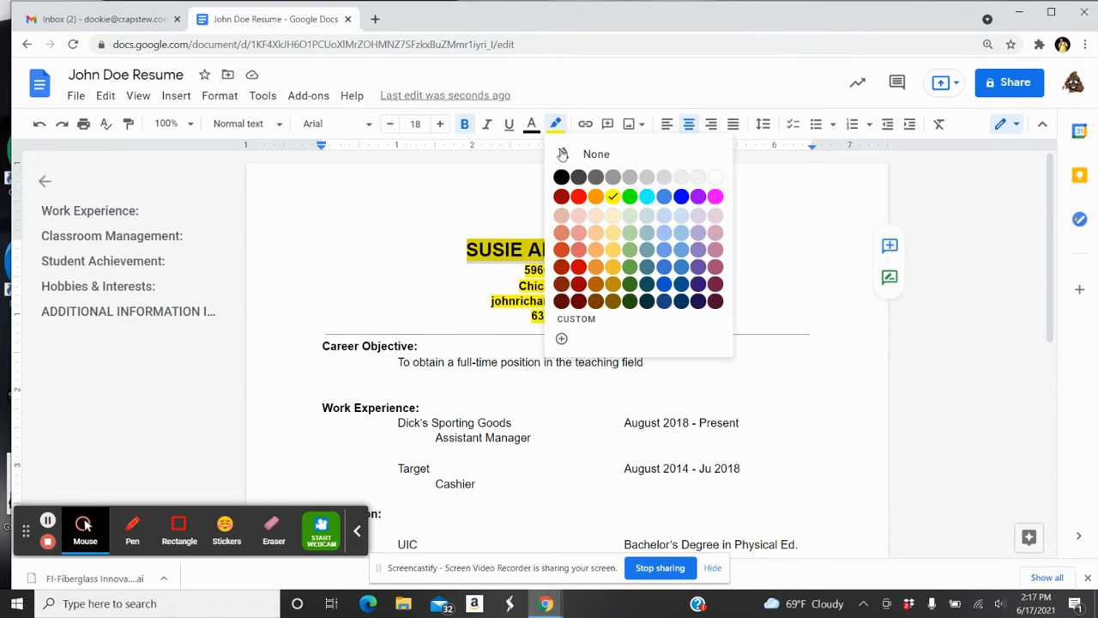
pyautogui.click(613, 194)
pyautogui.click(491, 201)
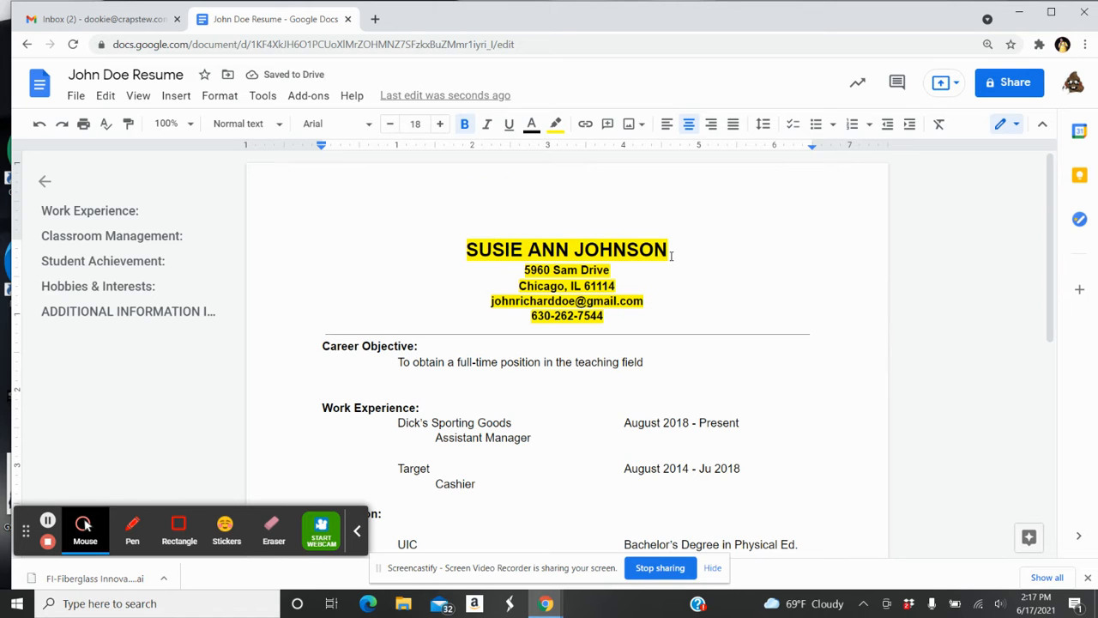
pyautogui.moveTo(670, 250); pyautogui.dragTo(458, 253)
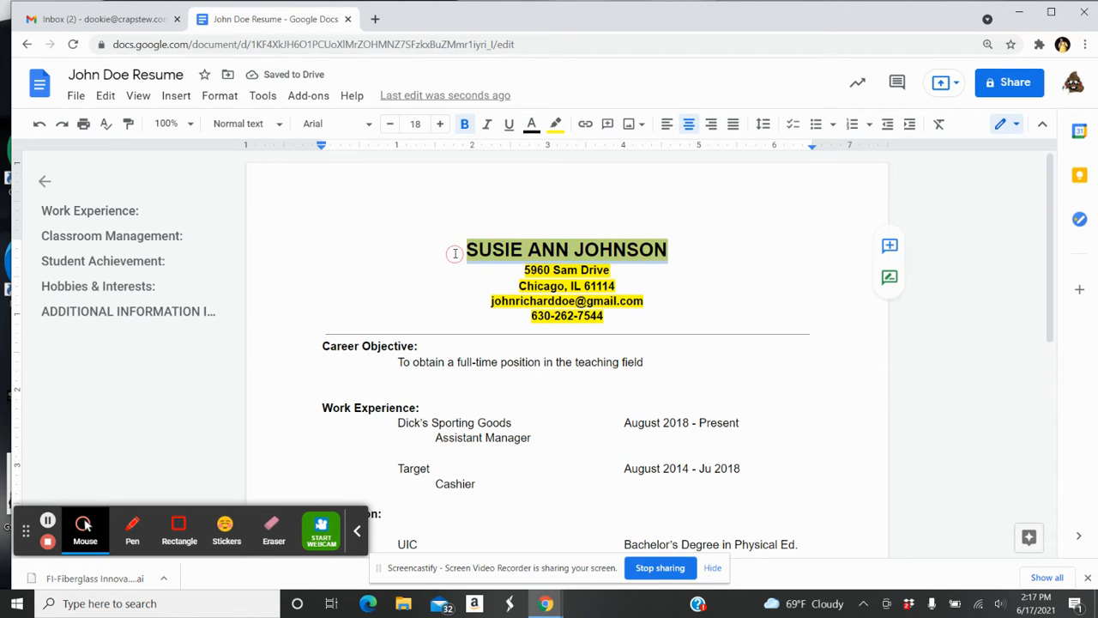
pyautogui.click(556, 126)
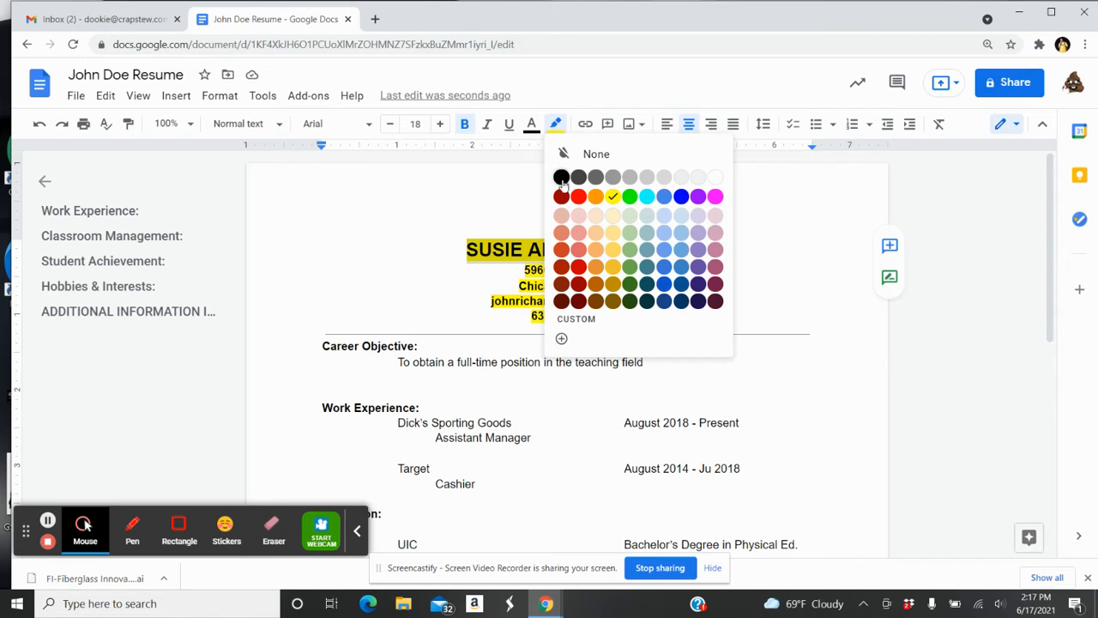
pyautogui.click(719, 178)
pyautogui.click(532, 196)
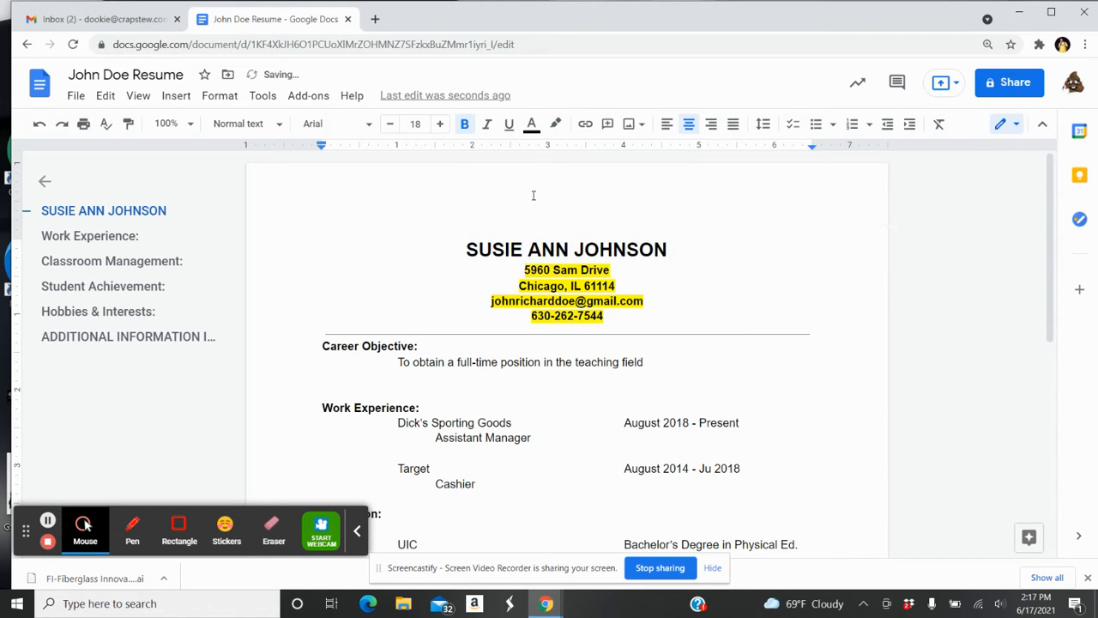
pyautogui.click(608, 270)
# Change the street suffix to 'Lane' and clear the yellow highlight from the four contact lines
pyautogui.press('BackSpace')
pyautogui.press('BackSpace')
pyautogui.press('BackSpace')
pyautogui.press('BackSpace')
pyautogui.press('BackSpace')
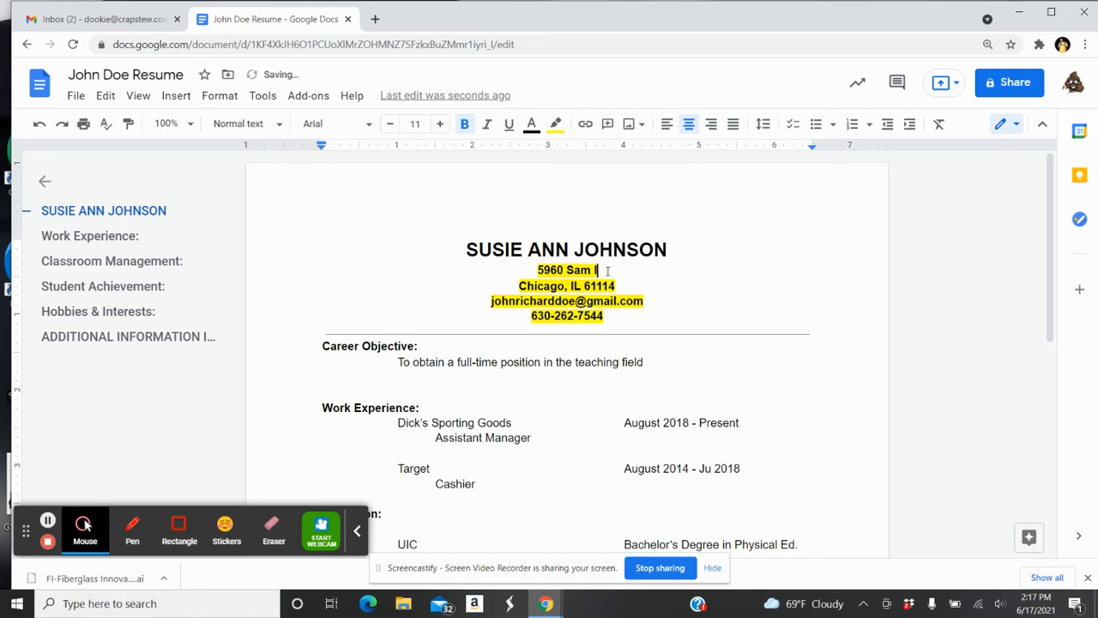
pyautogui.write('Lane')
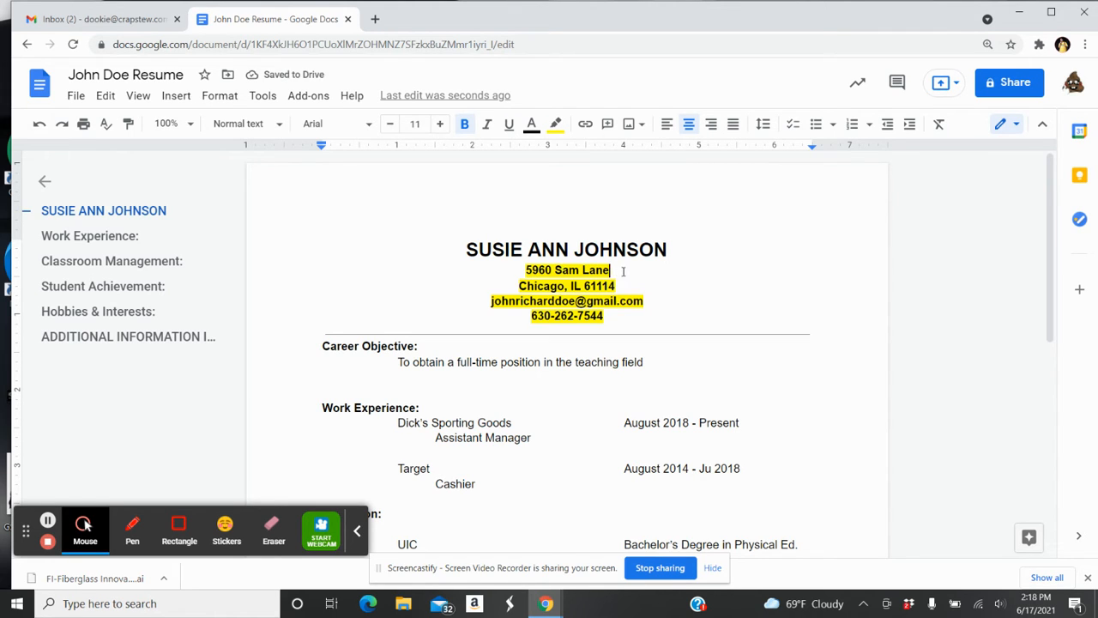
pyautogui.moveTo(606, 315); pyautogui.dragTo(528, 274)
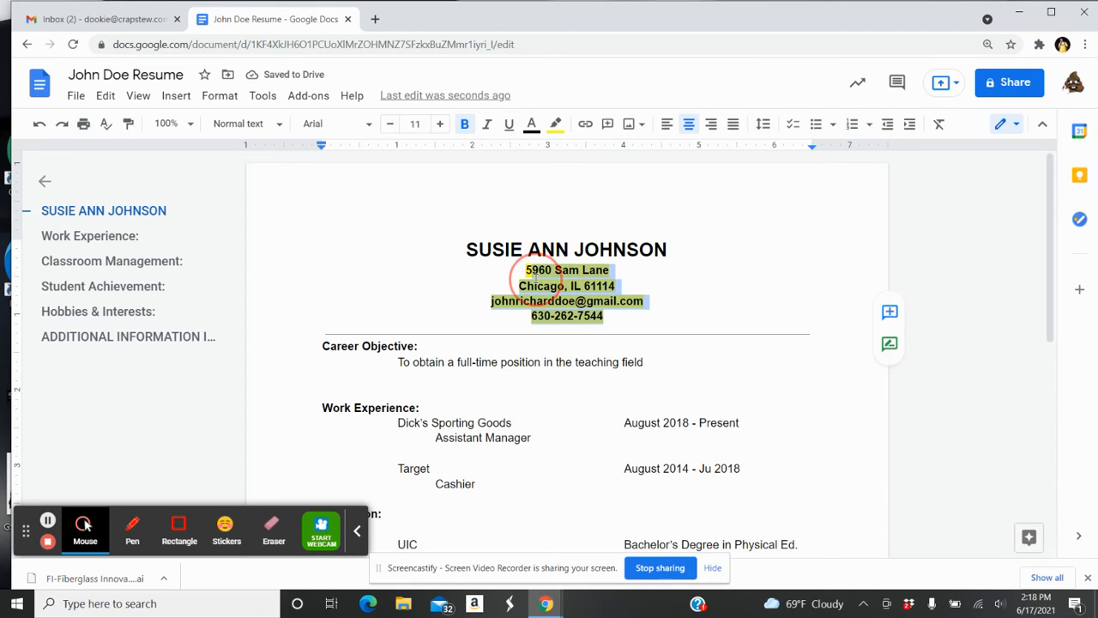
pyautogui.click(556, 128)
pyautogui.click(717, 177)
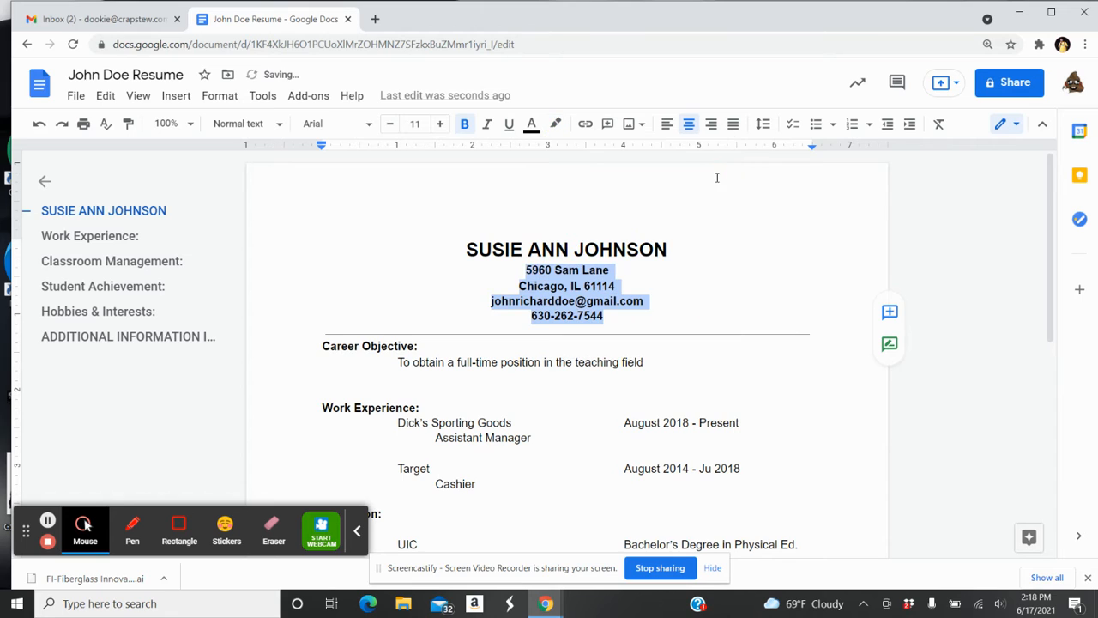
pyautogui.click(672, 290)
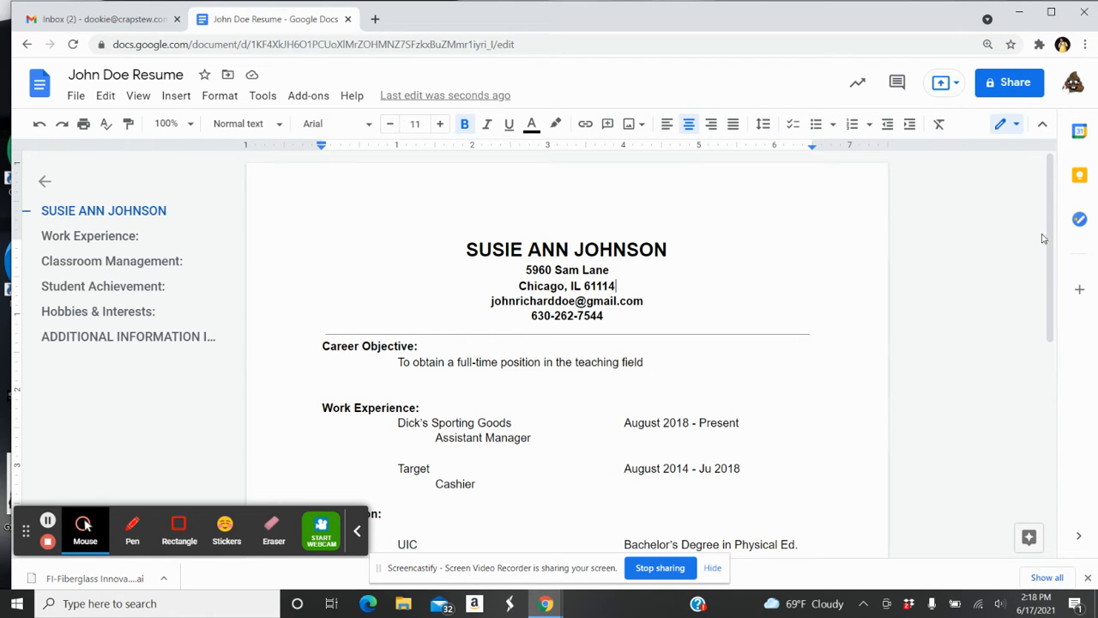
pyautogui.moveTo(1050, 219); pyautogui.dragTo(1055, 271)
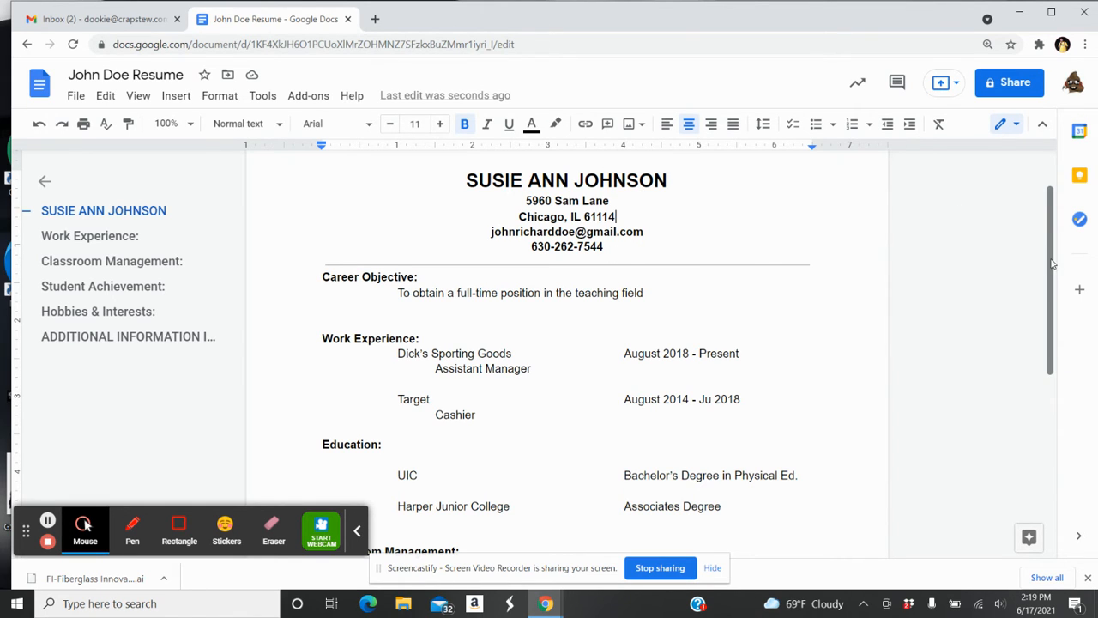
pyautogui.moveTo(1051, 279); pyautogui.dragTo(1051, 255)
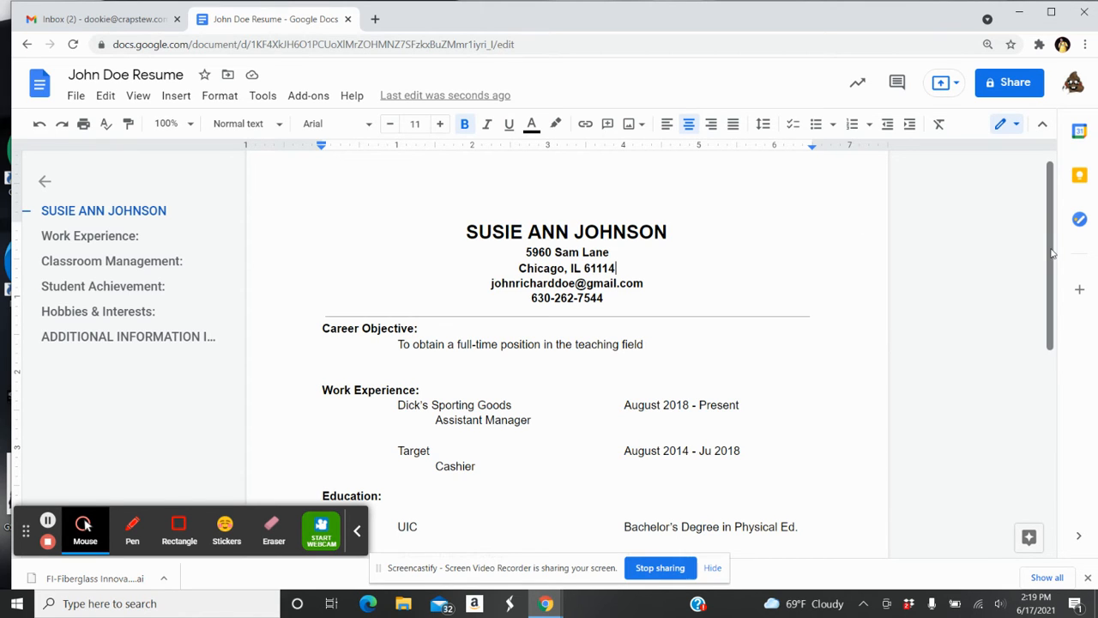
pyautogui.moveTo(1051, 249); pyautogui.dragTo(1061, 274)
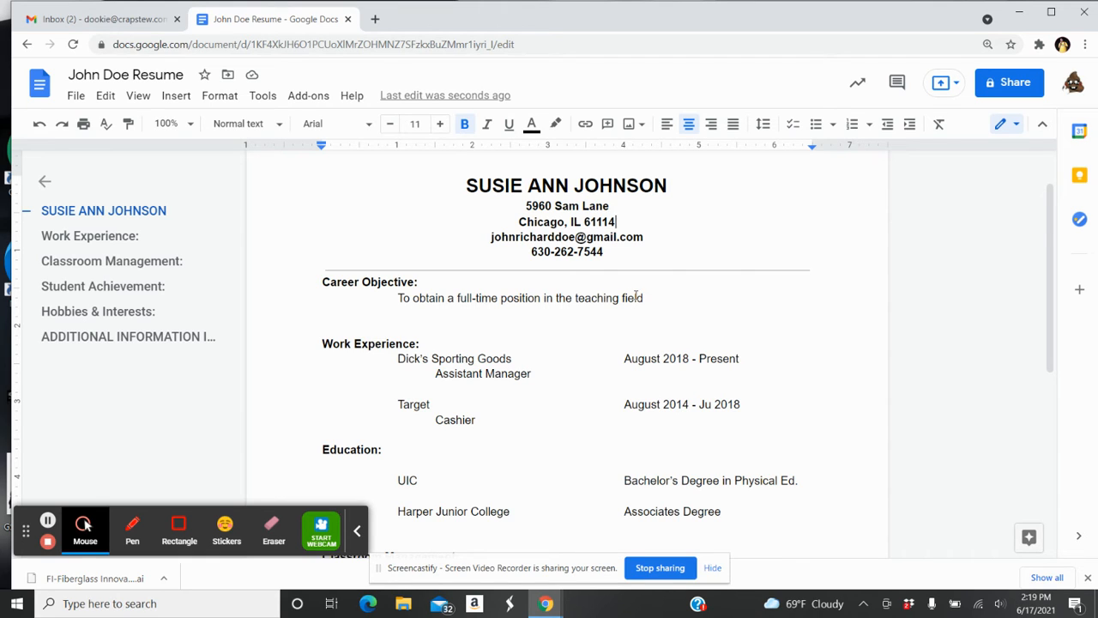
# Retitle the heading 'Job Objective' and change 'full-time' to 'part-time'
pyautogui.click(359, 282)
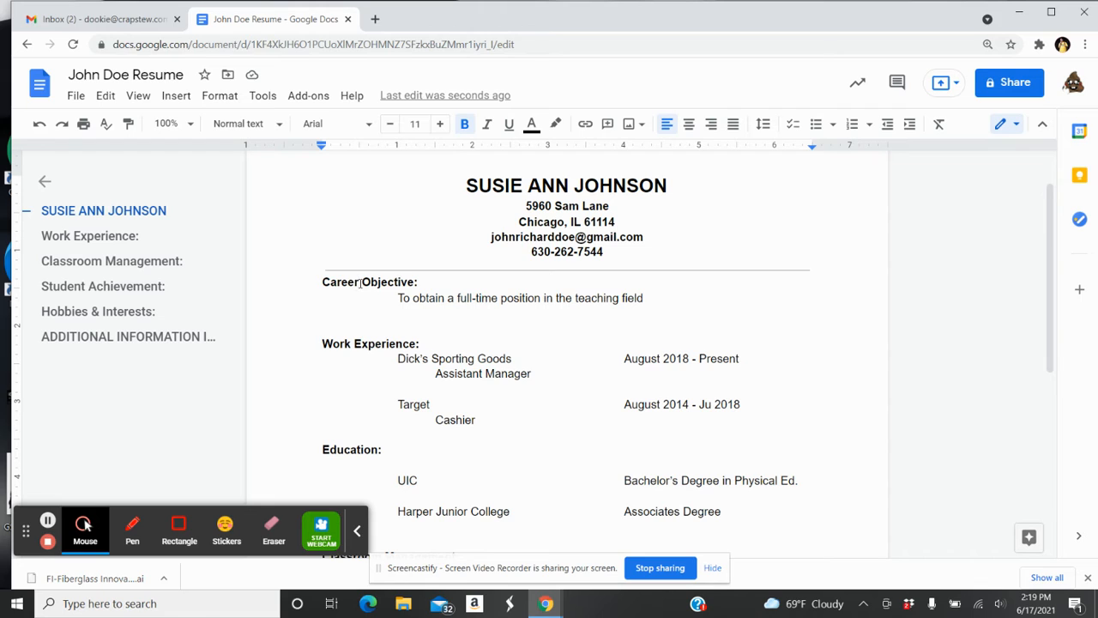
pyautogui.press('BackSpace')
pyautogui.press('BackSpace')
pyautogui.press('BackSpace')
pyautogui.press('BackSpace')
pyautogui.press('BackSpace')
pyautogui.press('BackSpace')
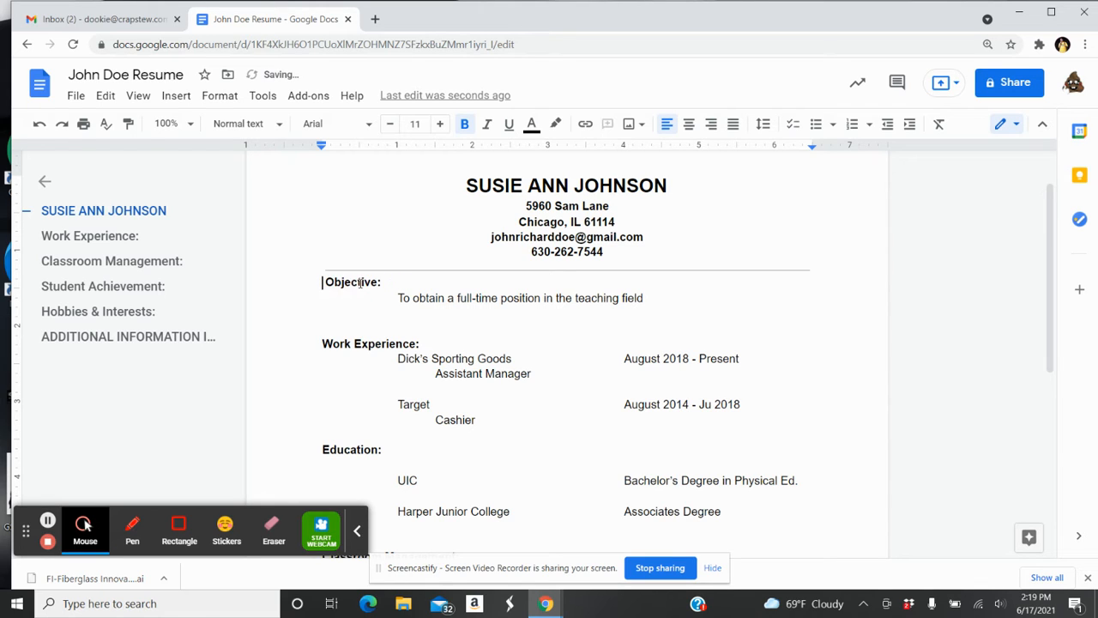
pyautogui.write('Job')
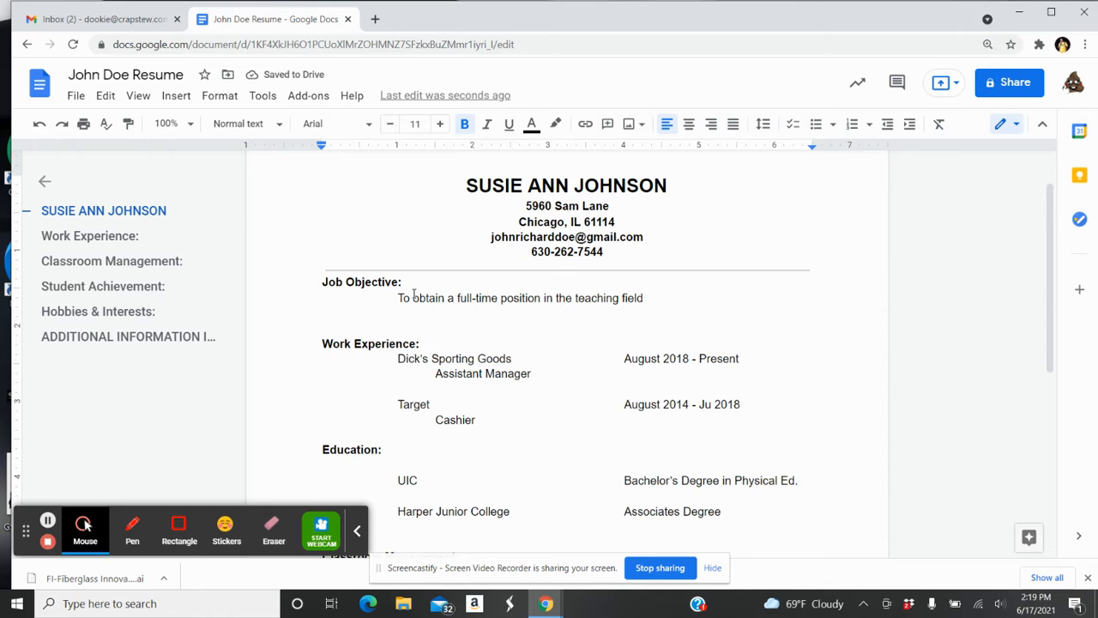
pyautogui.click(495, 298)
pyautogui.press('BackSpace')
pyautogui.press('BackSpace')
pyautogui.press('BackSpace')
pyautogui.press('BackSpace')
pyautogui.press('BackSpace')
pyautogui.press('BackSpace')
pyautogui.press('BackSpace')
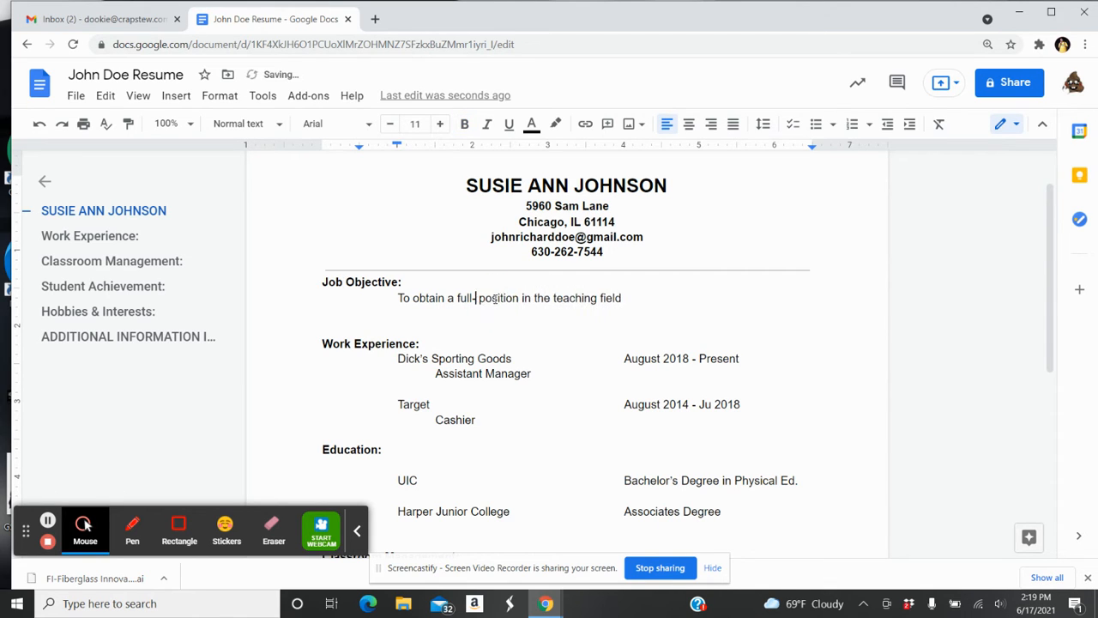
pyautogui.press('BackSpace')
pyautogui.press('BackSpace')
pyautogui.write('part-time')
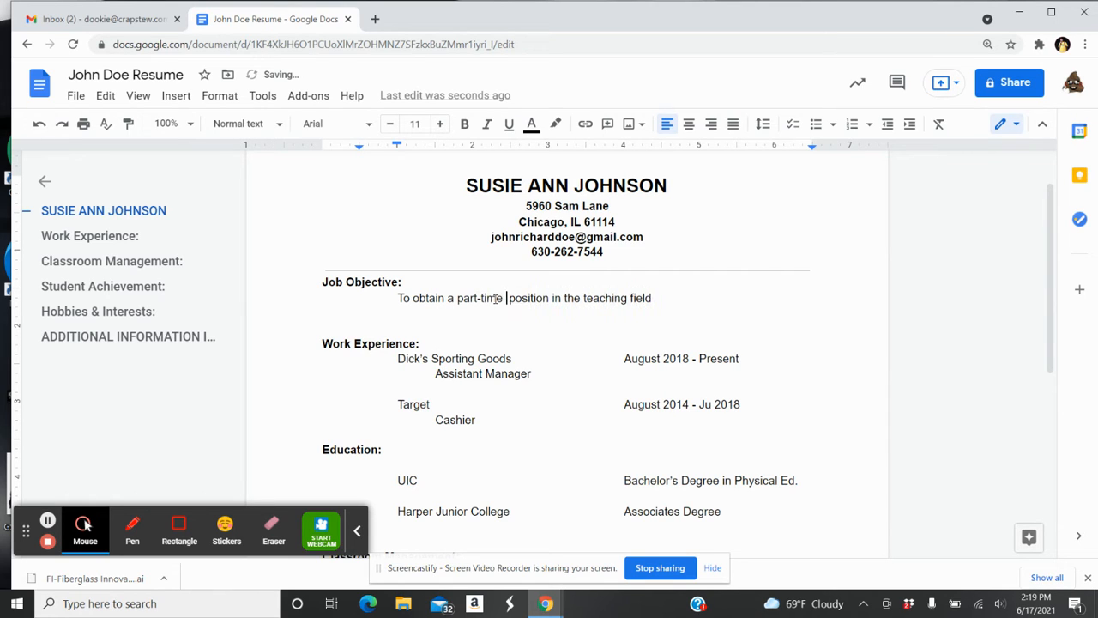
# Replace 'teaching field' with 'education field working with children' and dismiss the Smart Compose tip
pyautogui.click(668, 302)
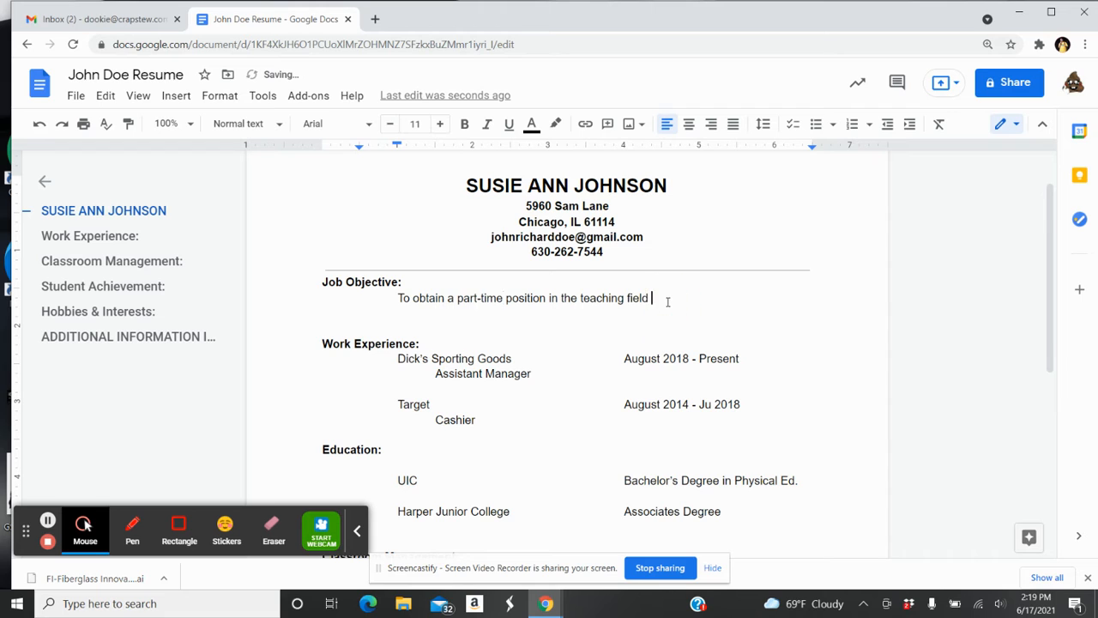
pyautogui.press('BackSpace')
pyautogui.press('BackSpace')
pyautogui.press('BackSpace')
pyautogui.press('BackSpace')
pyautogui.press('BackSpace')
pyautogui.press('BackSpace')
pyautogui.press('BackSpace')
pyautogui.press('BackSpace')
pyautogui.press('BackSpace')
pyautogui.press('BackSpace')
pyautogui.press('BackSpace')
pyautogui.press('BackSpace')
pyautogui.press('BackSpace')
pyautogui.press('BackSpace')
pyautogui.write('education ')
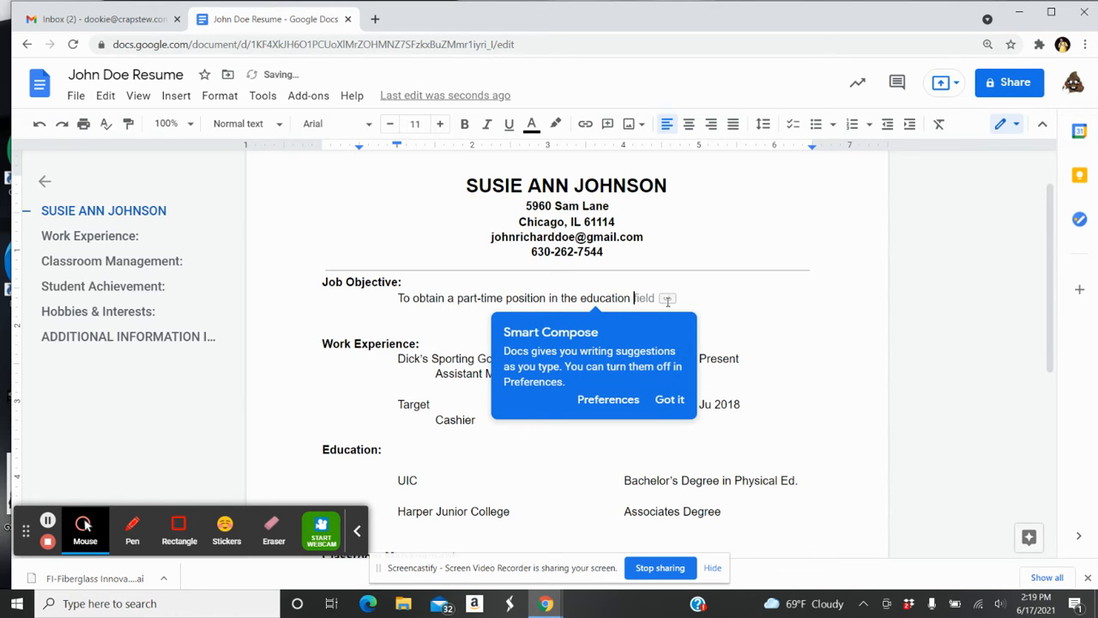
pyautogui.write('field wor')
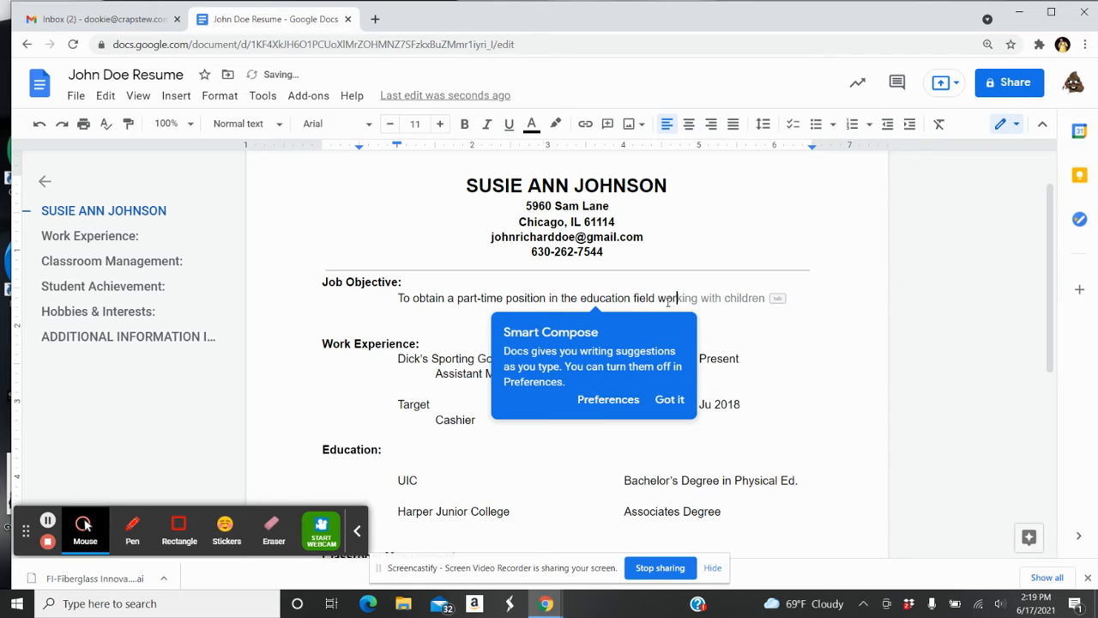
pyautogui.write('king with h')
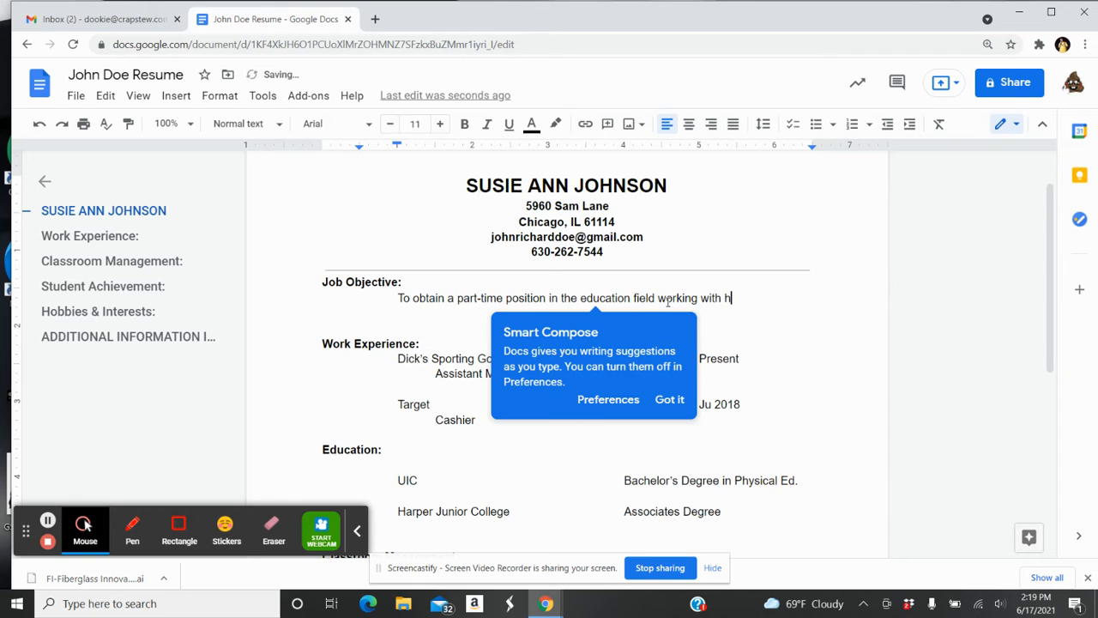
pyautogui.press('BackSpace')
pyautogui.write('children')
pyautogui.click(774, 330)
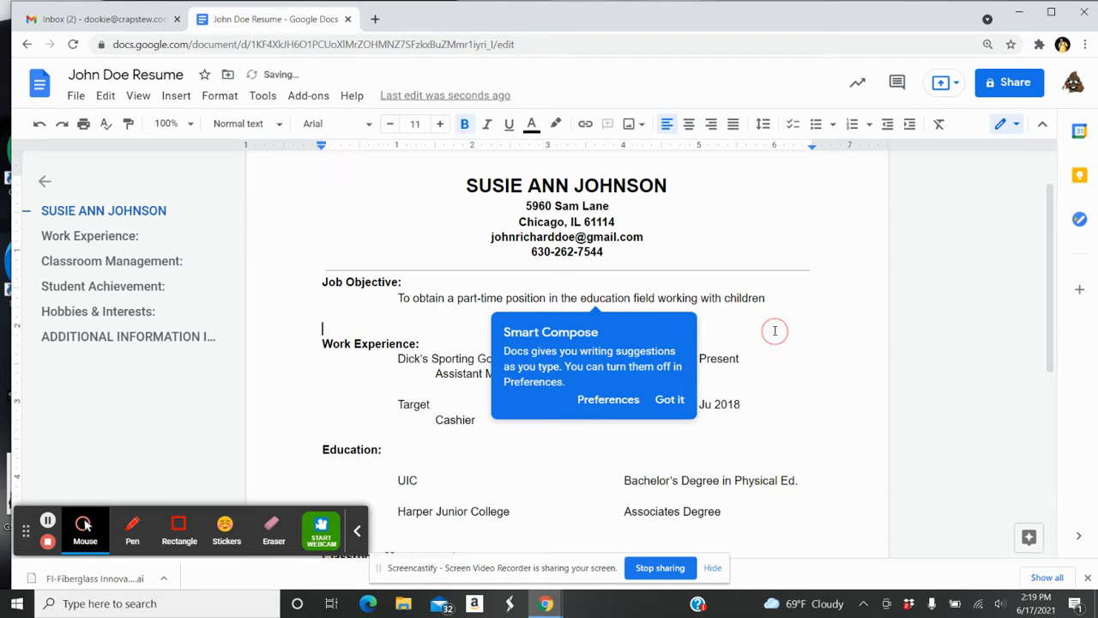
pyautogui.click(744, 371)
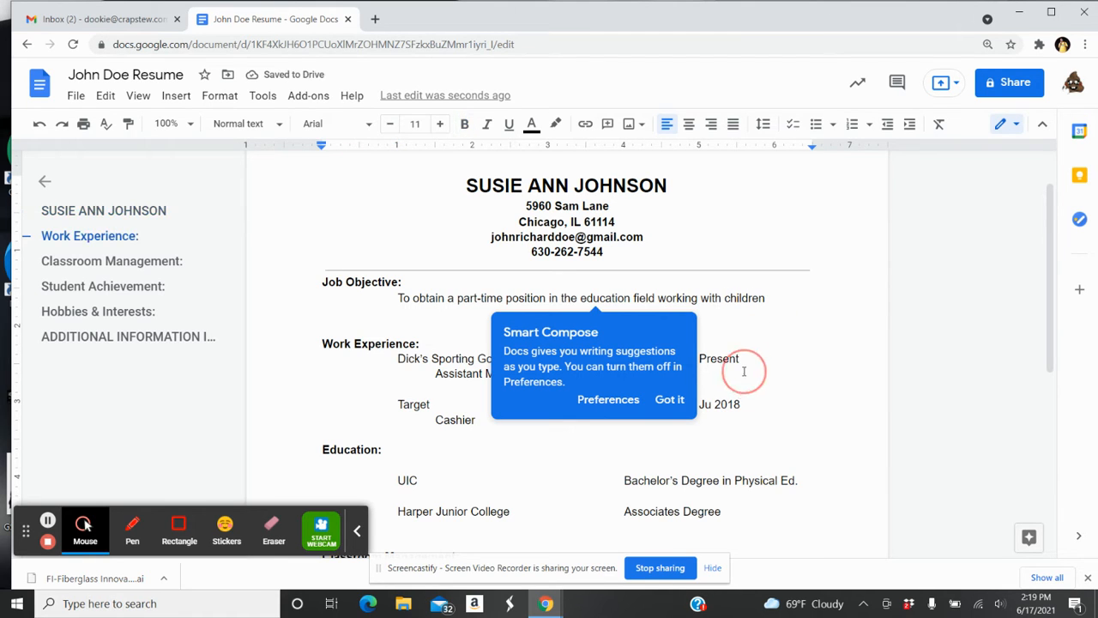
pyautogui.click(671, 399)
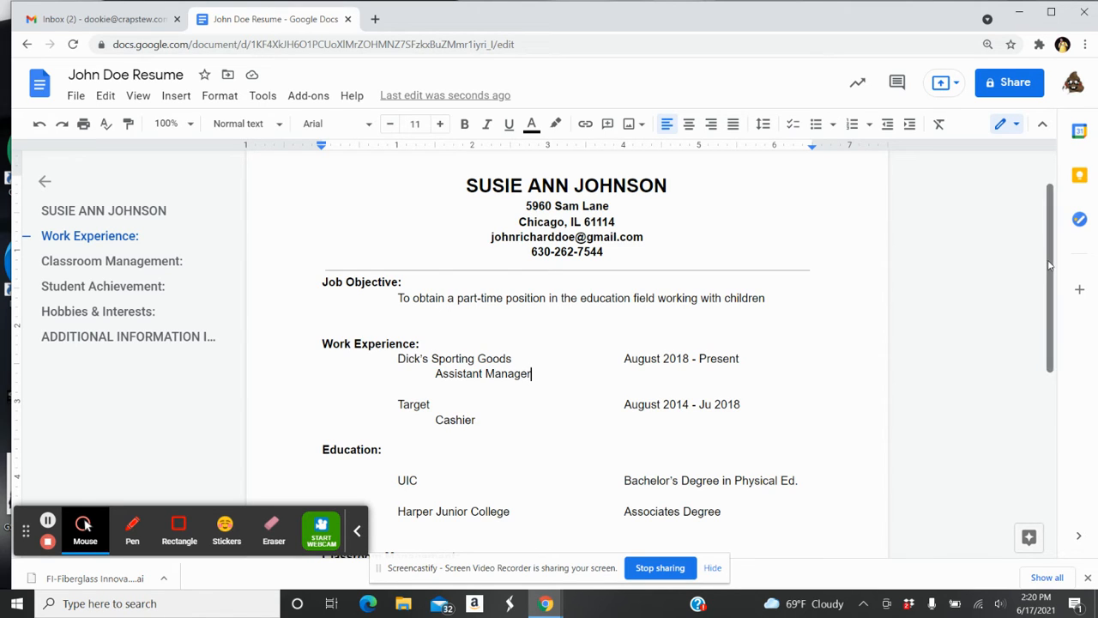
pyautogui.moveTo(1050, 266); pyautogui.dragTo(1050, 341)
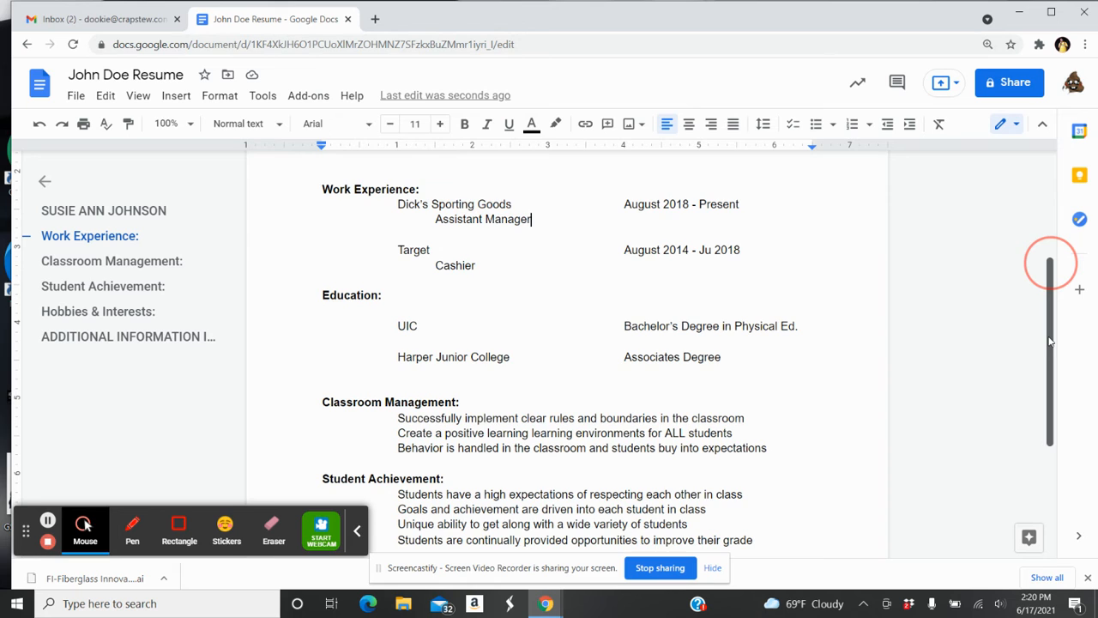
pyautogui.moveTo(1049, 342); pyautogui.dragTo(1054, 287)
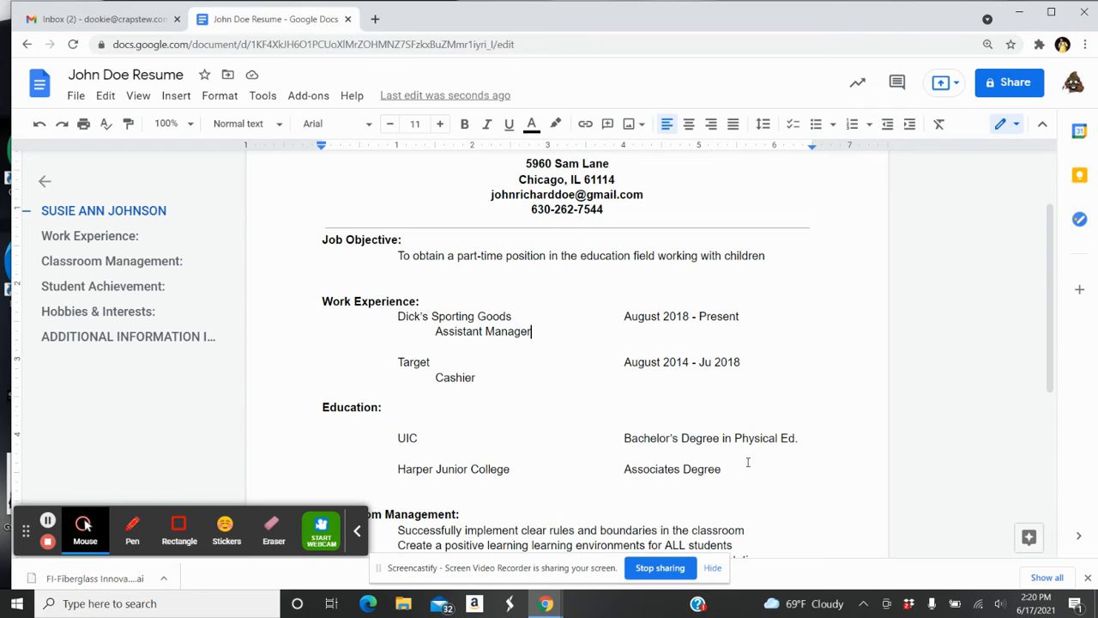
pyautogui.moveTo(722, 472); pyautogui.dragTo(324, 408)
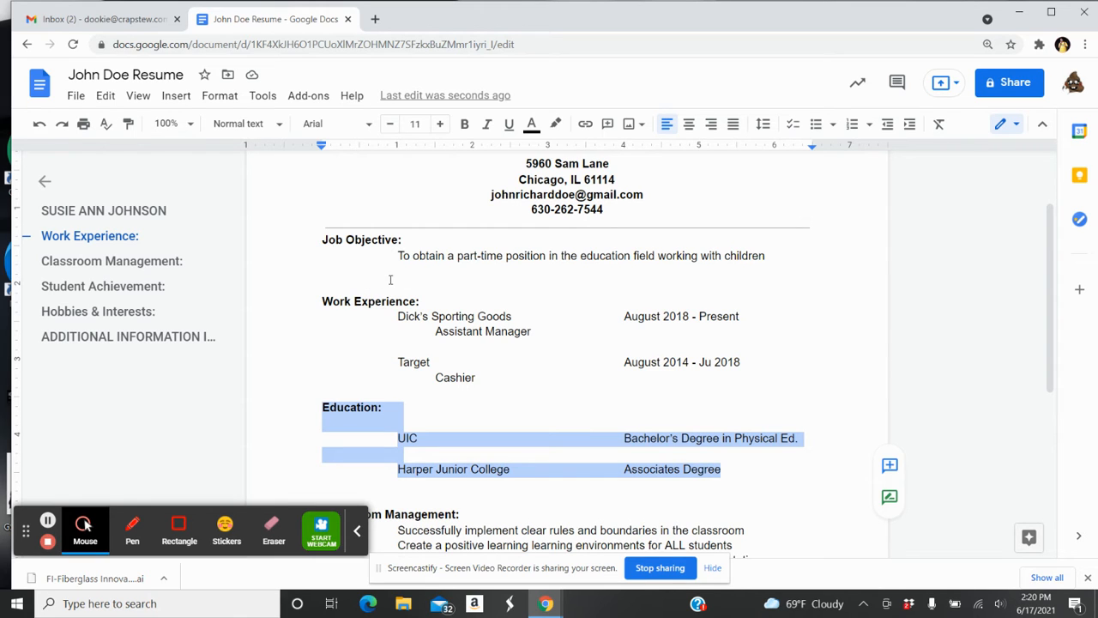
pyautogui.click(552, 322)
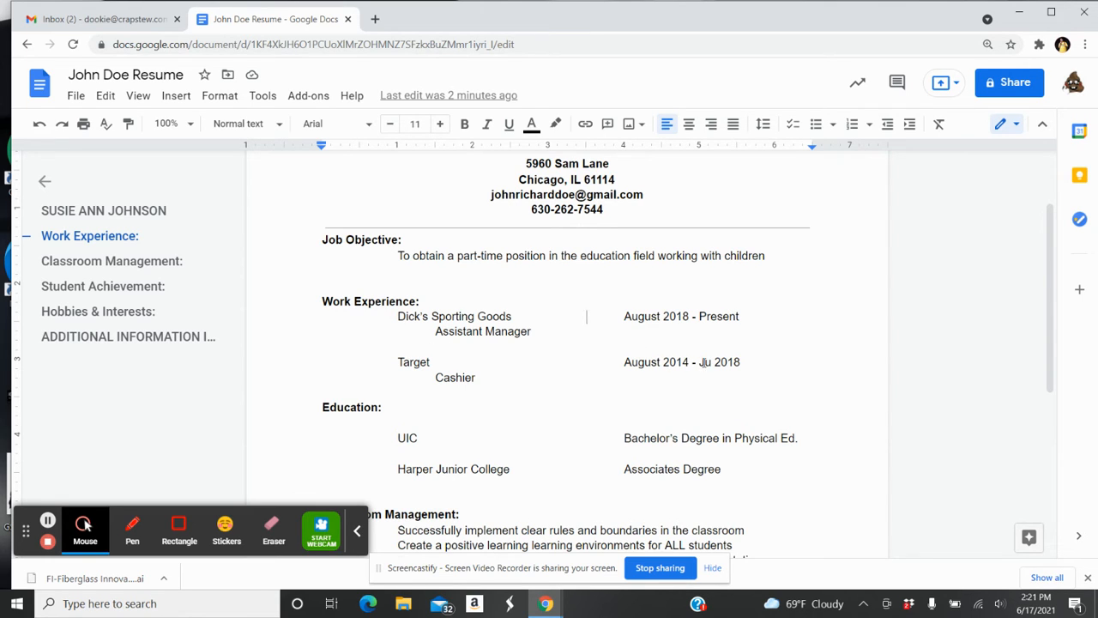
# Change the Target end month from July to August, reading August 2014 - August 2018
pyautogui.click(712, 362)
pyautogui.write('ly')
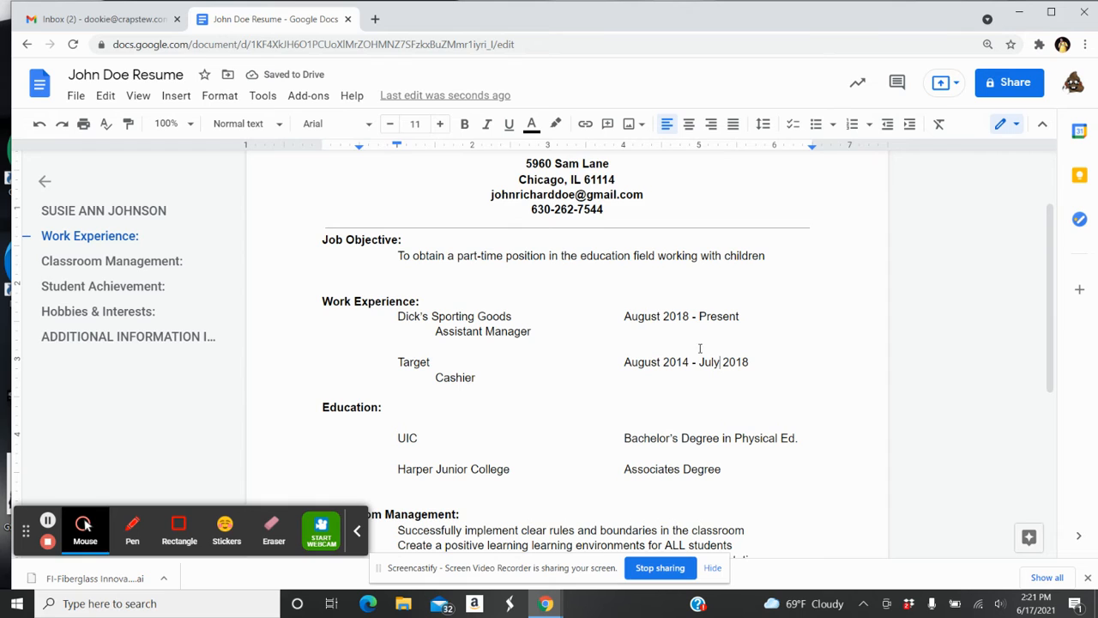
pyautogui.click(662, 323)
pyautogui.click(693, 347)
pyautogui.press('BackSpace')
pyautogui.press('BackSpace')
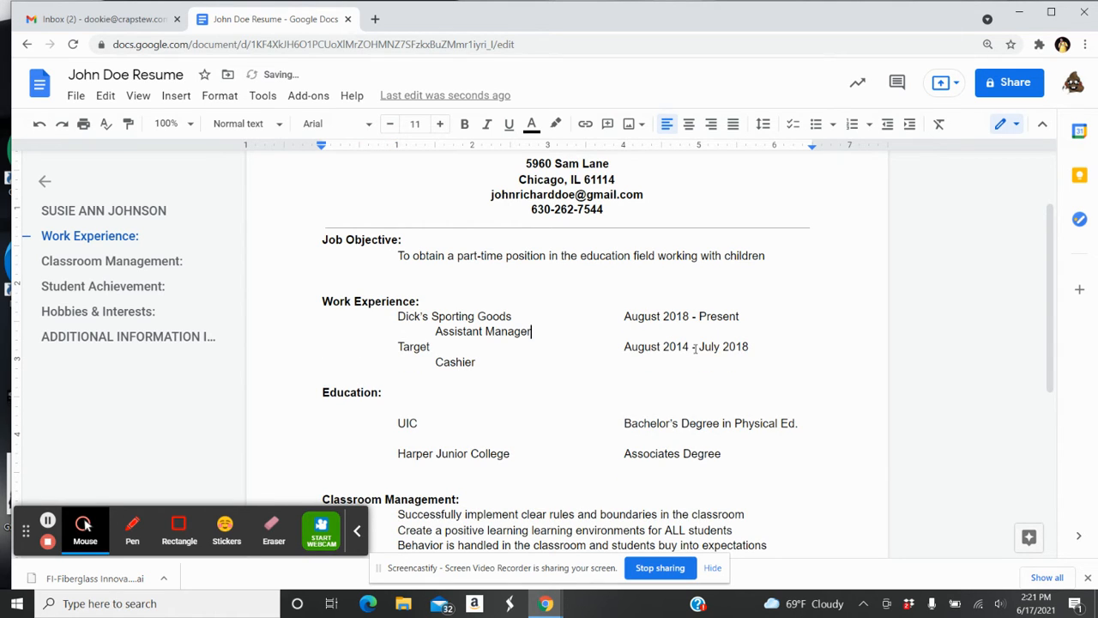
pyautogui.press('Return')
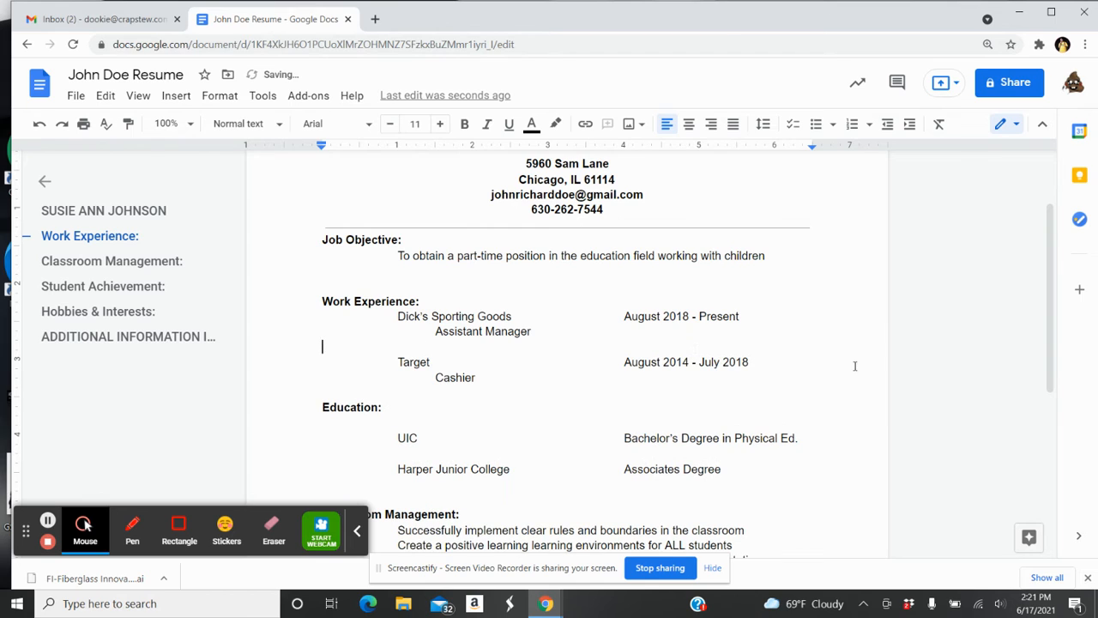
pyautogui.click(720, 363)
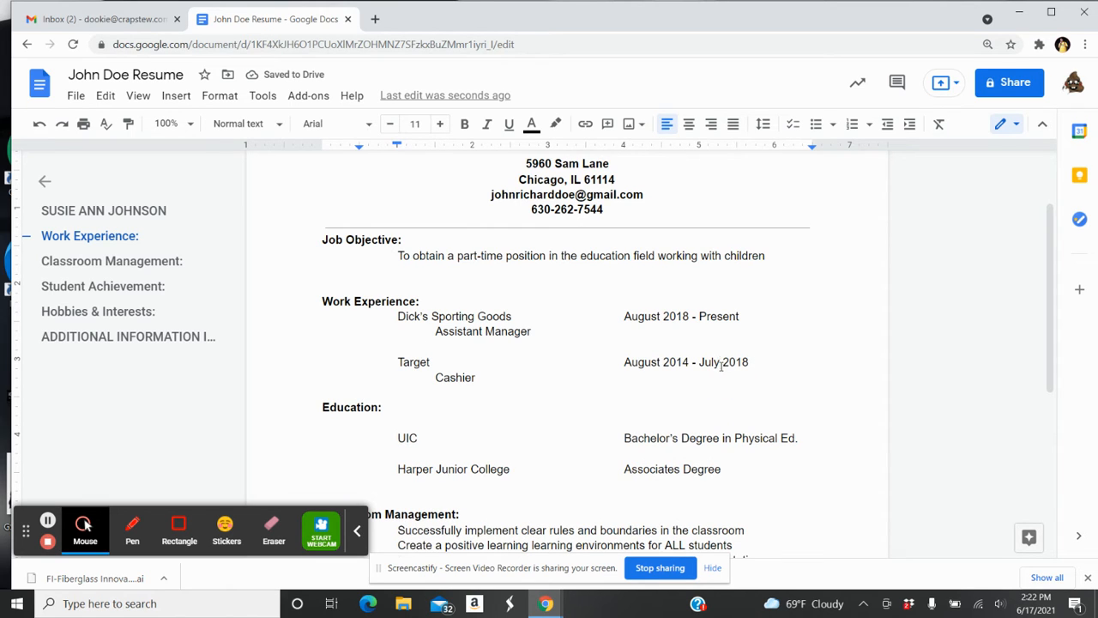
pyautogui.press('BackSpace')
pyautogui.press('BackSpace')
pyautogui.press('BackSpace')
pyautogui.press('BackSpace')
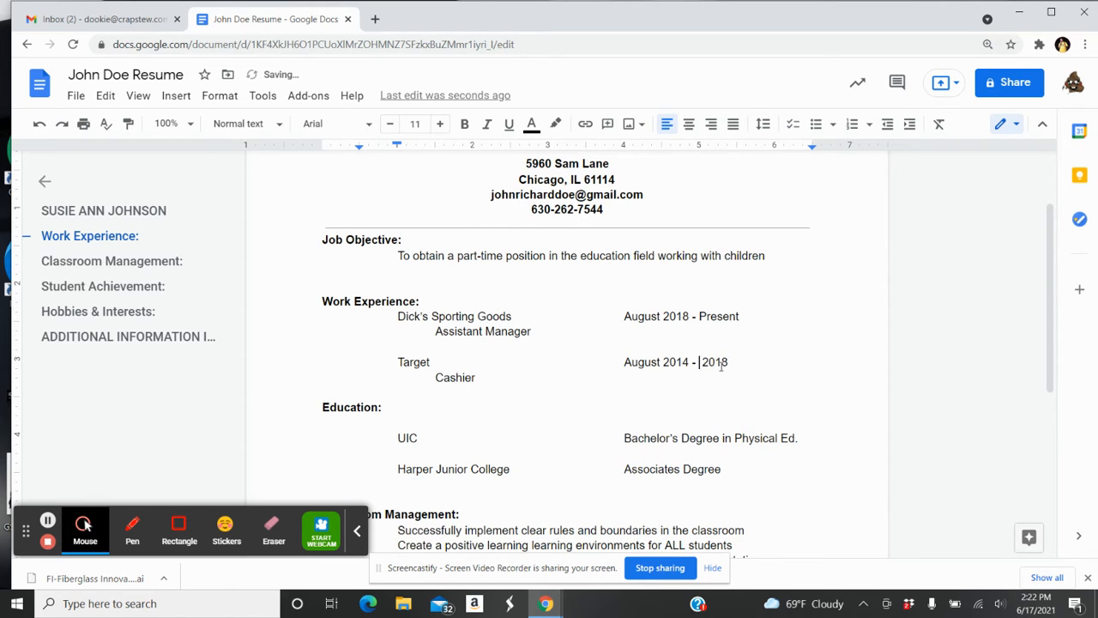
pyautogui.write('August')
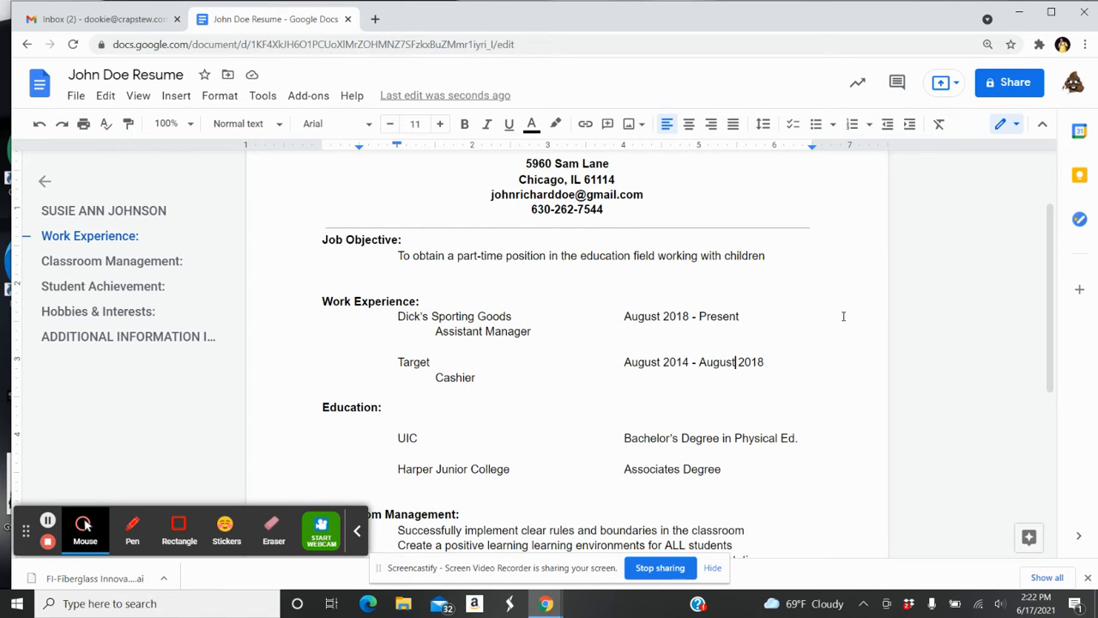
pyautogui.moveTo(1053, 276); pyautogui.dragTo(1053, 319)
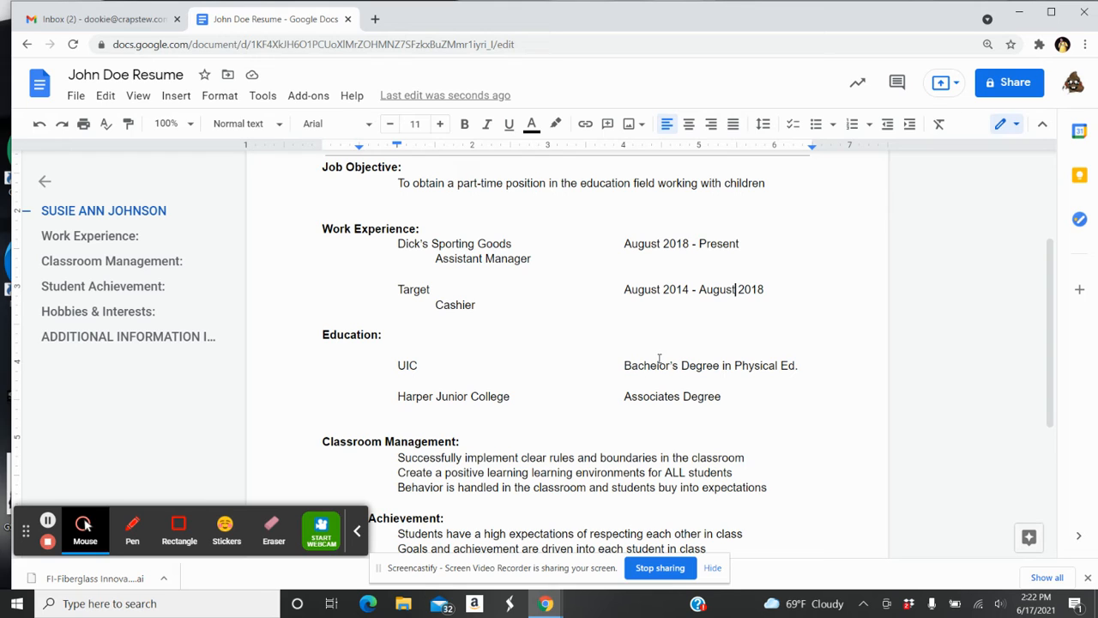
pyautogui.click(799, 366)
pyautogui.moveTo(1046, 304); pyautogui.dragTo(1056, 381)
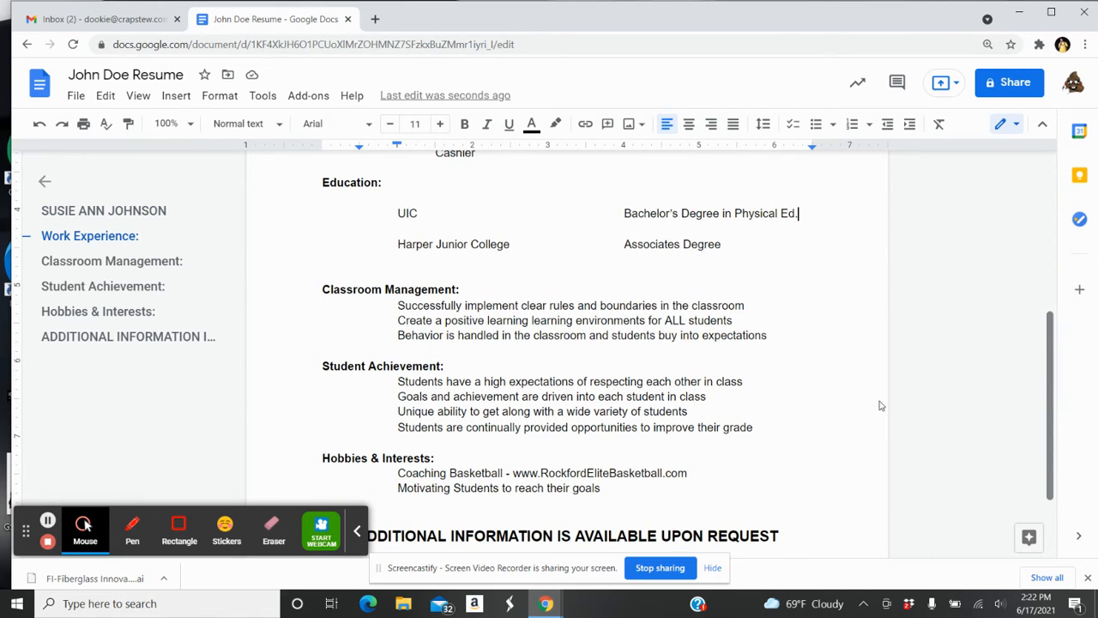
# Replace the 'Classroom Management:' heading text with 'Skills & Abilities:'
pyautogui.click(458, 289)
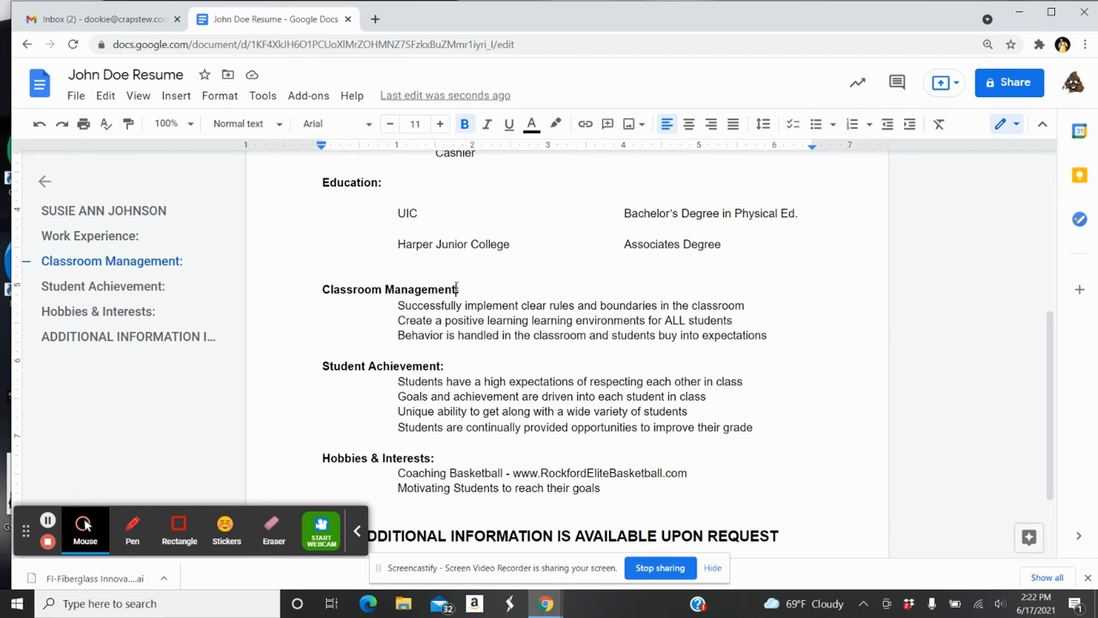
pyautogui.press('BackSpace')
pyautogui.press('BackSpace')
pyautogui.press('BackSpace')
pyautogui.press('BackSpace')
pyautogui.press('BackSpace')
pyautogui.press('BackSpace')
pyautogui.press('BackSpace')
pyautogui.press('BackSpace')
pyautogui.press('BackSpace')
pyautogui.press('BackSpace')
pyautogui.press('BackSpace')
pyautogui.press('BackSpace')
pyautogui.press('BackSpace')
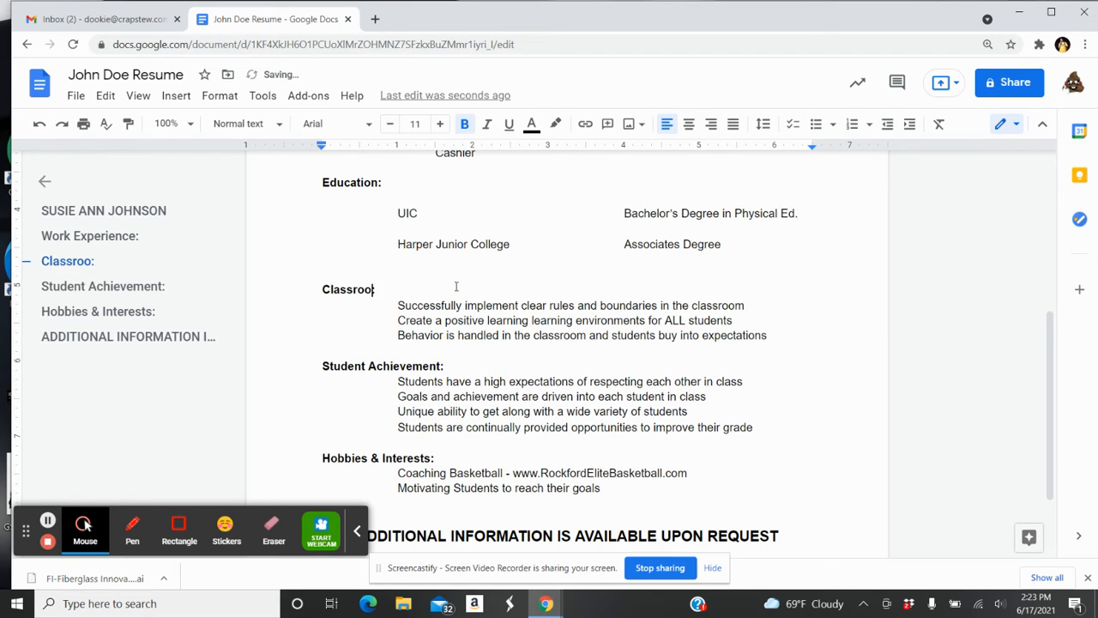
pyautogui.press('BackSpace')
pyautogui.press('BackSpace')
pyautogui.press('BackSpace')
pyautogui.press('BackSpace')
pyautogui.press('BackSpace')
pyautogui.press('BackSpace')
pyautogui.press('BackSpace')
pyautogui.press('BackSpace')
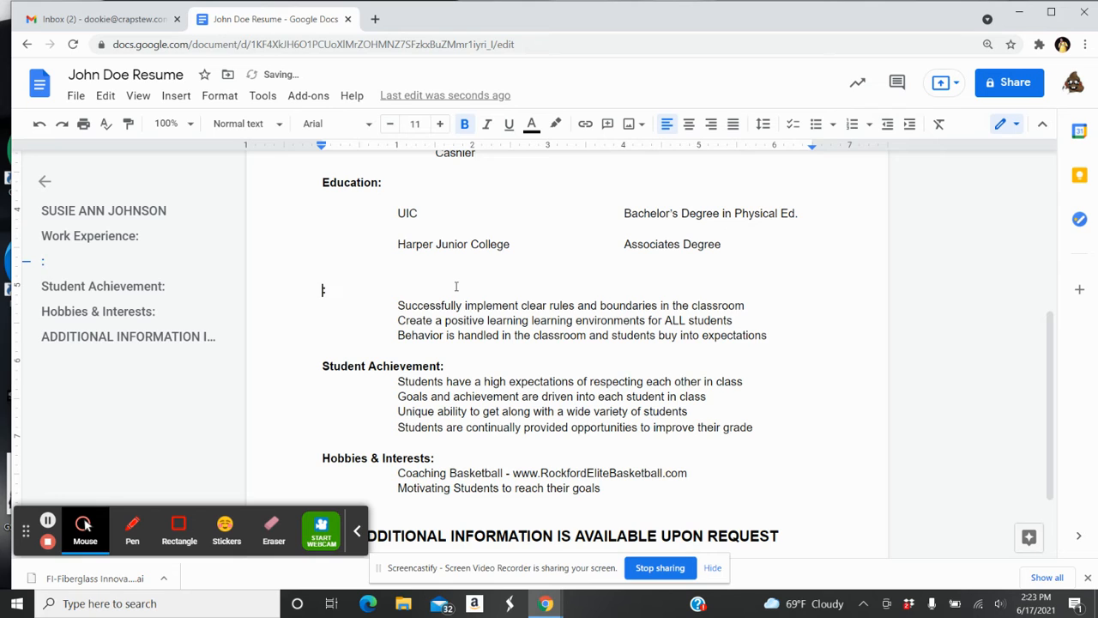
pyautogui.write('Skills')
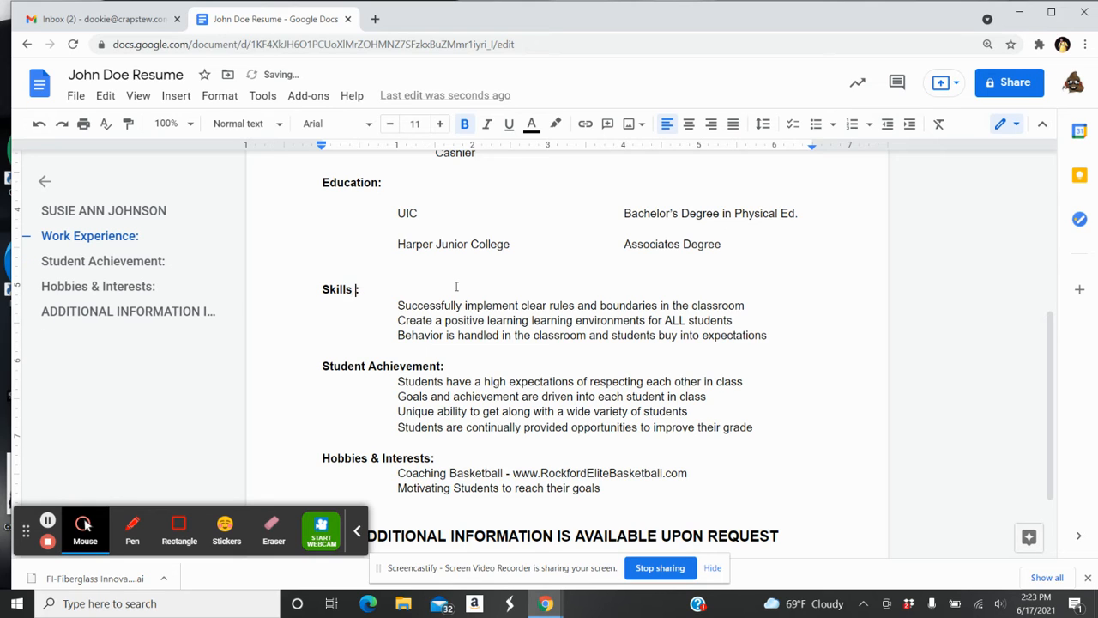
pyautogui.write(' &  Abilities:')
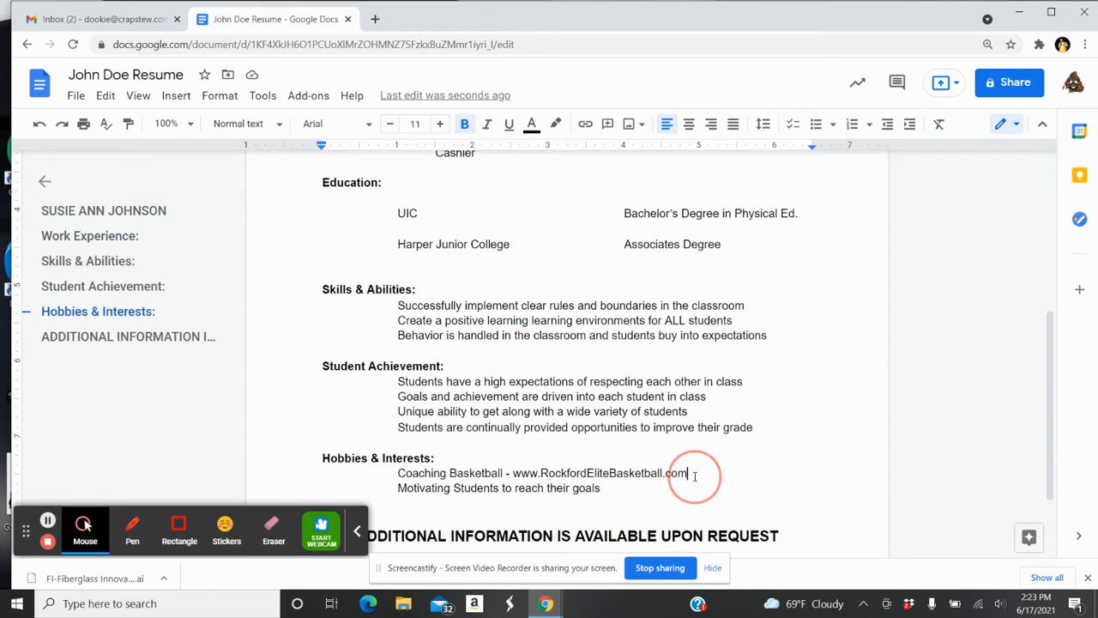
# Delete the basketball website address and the trailing dash after 'Coaching Basketball'
pyautogui.moveTo(693, 473); pyautogui.dragTo(509, 473)
pyautogui.press('BackSpace')
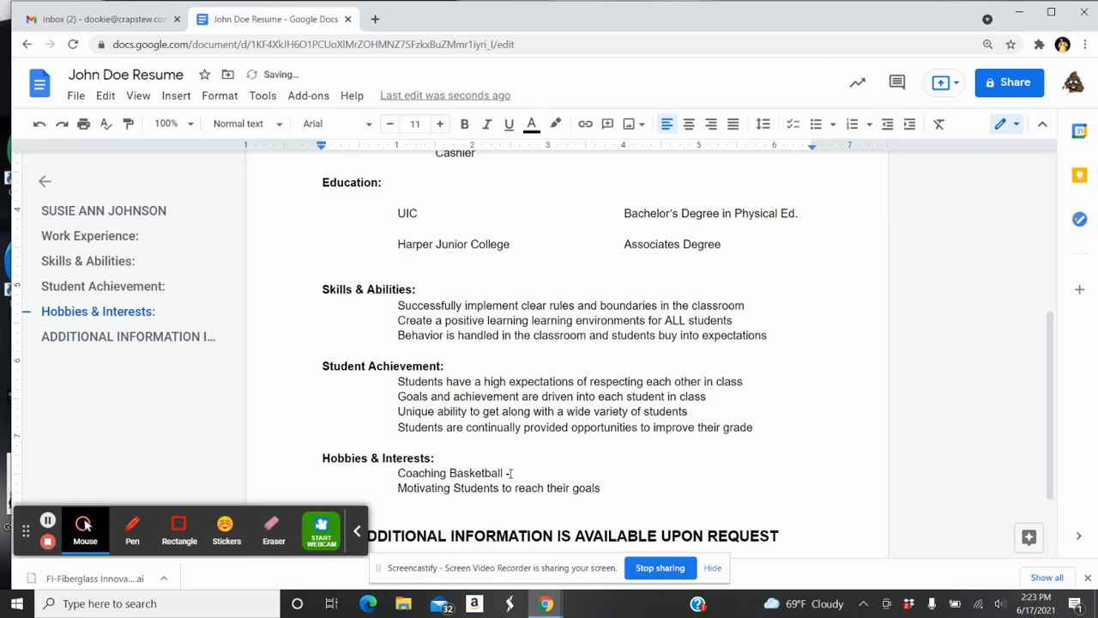
pyautogui.press('BackSpace')
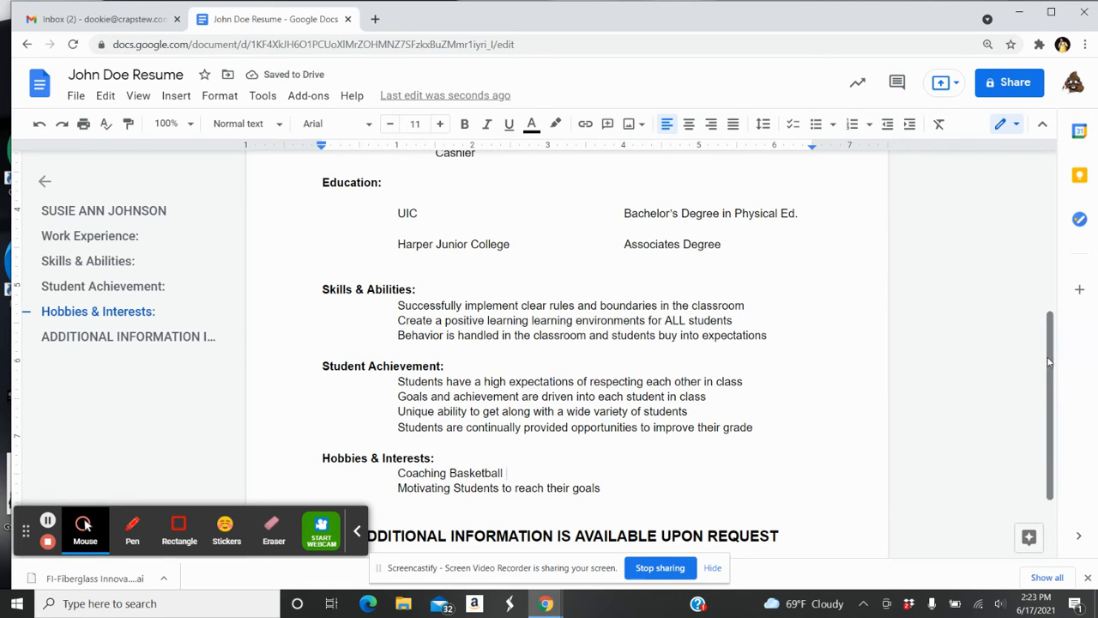
pyautogui.moveTo(1047, 362); pyautogui.dragTo(1045, 269)
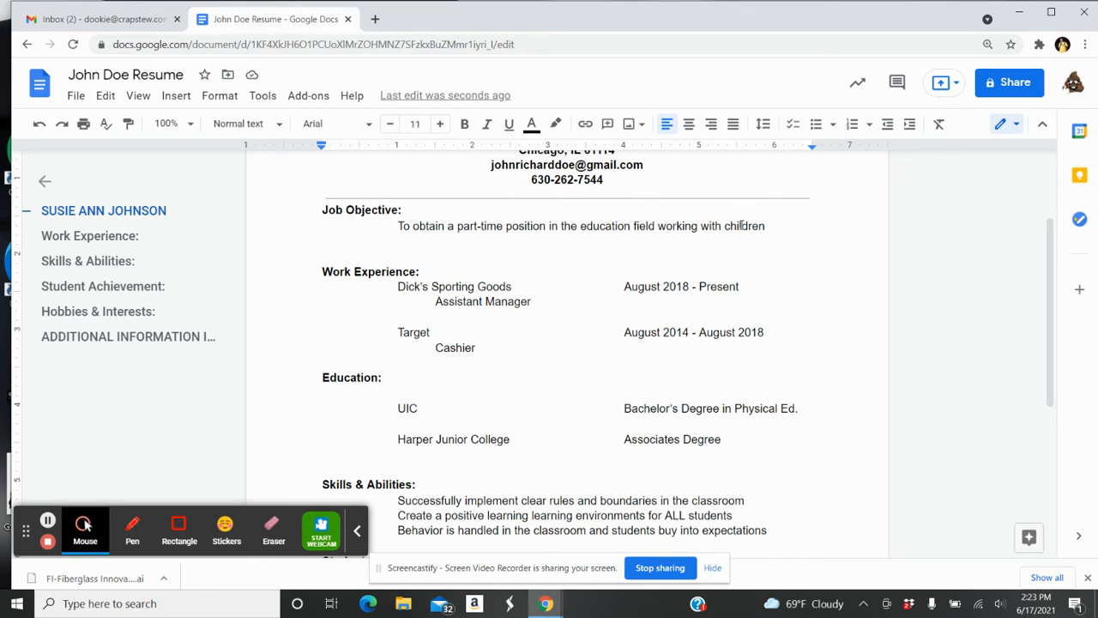
pyautogui.click(768, 225)
pyautogui.write('.')
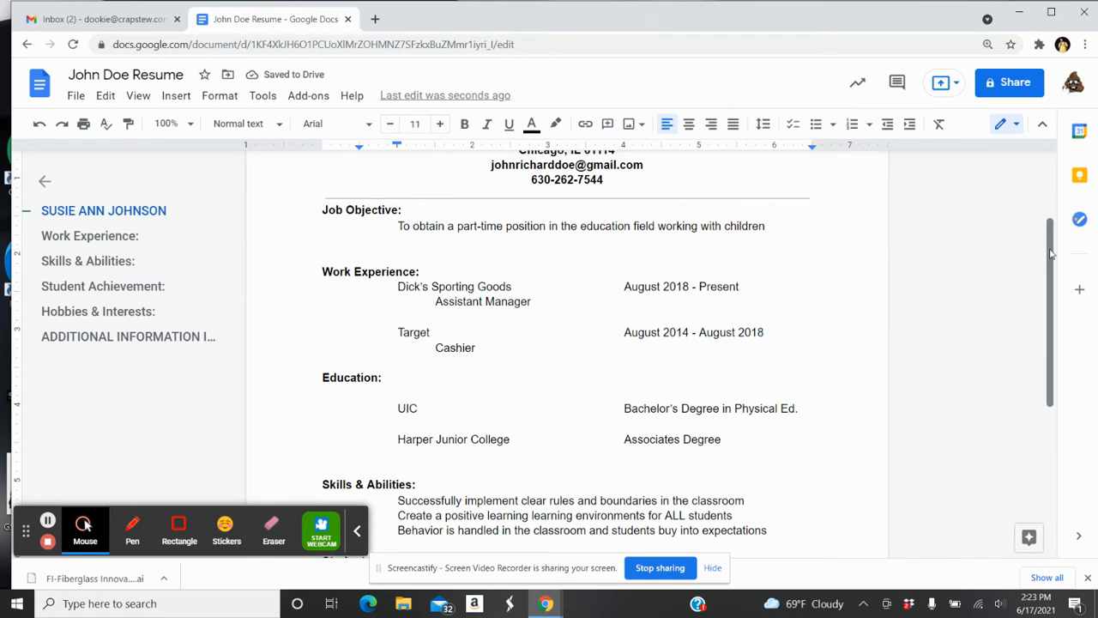
pyautogui.moveTo(1050, 253); pyautogui.dragTo(1049, 369)
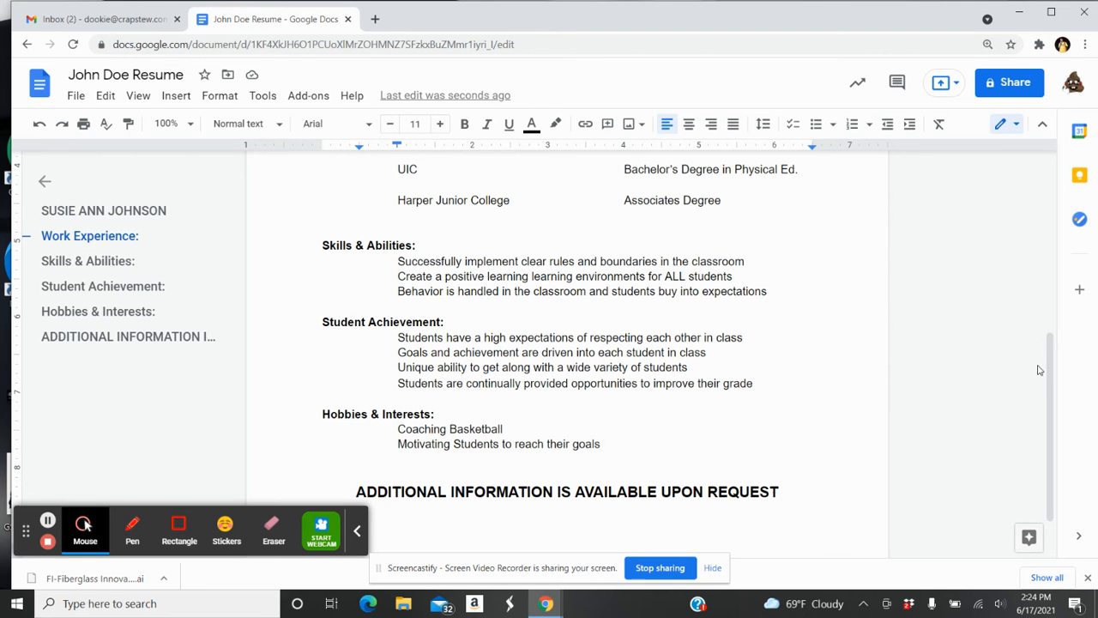
pyautogui.moveTo(1051, 385); pyautogui.dragTo(1056, 300)
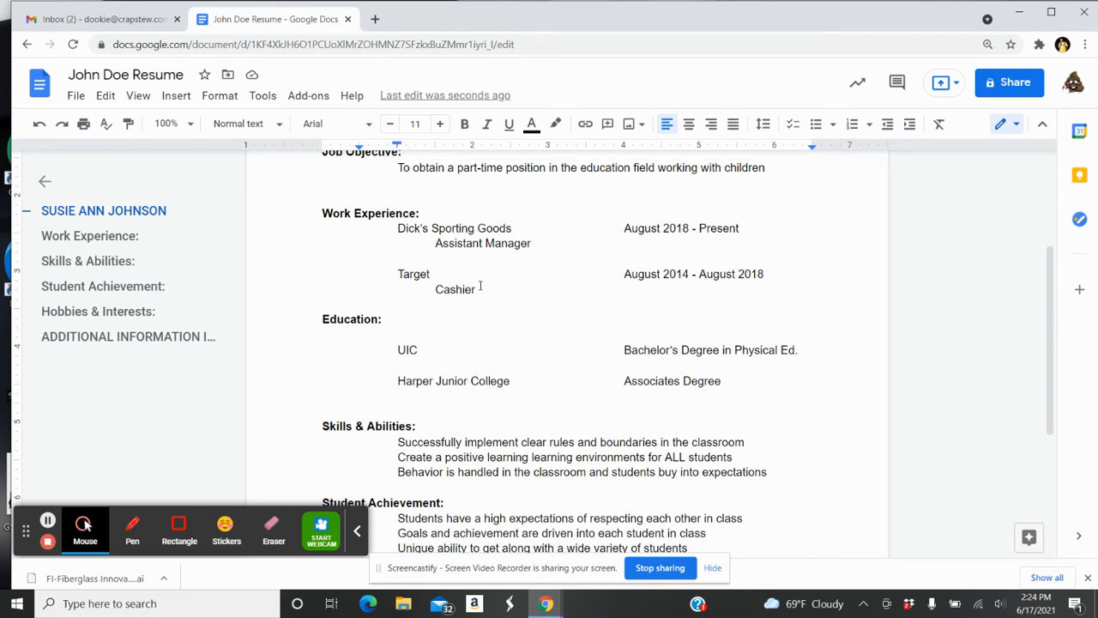
# Retype the second employer name as 'Target'
pyautogui.click(433, 275)
pyautogui.press('BackSpace')
pyautogui.press('BackSpace')
pyautogui.press('BackSpace')
pyautogui.press('BackSpace')
pyautogui.press('BackSpace')
pyautogui.press('BackSpace')
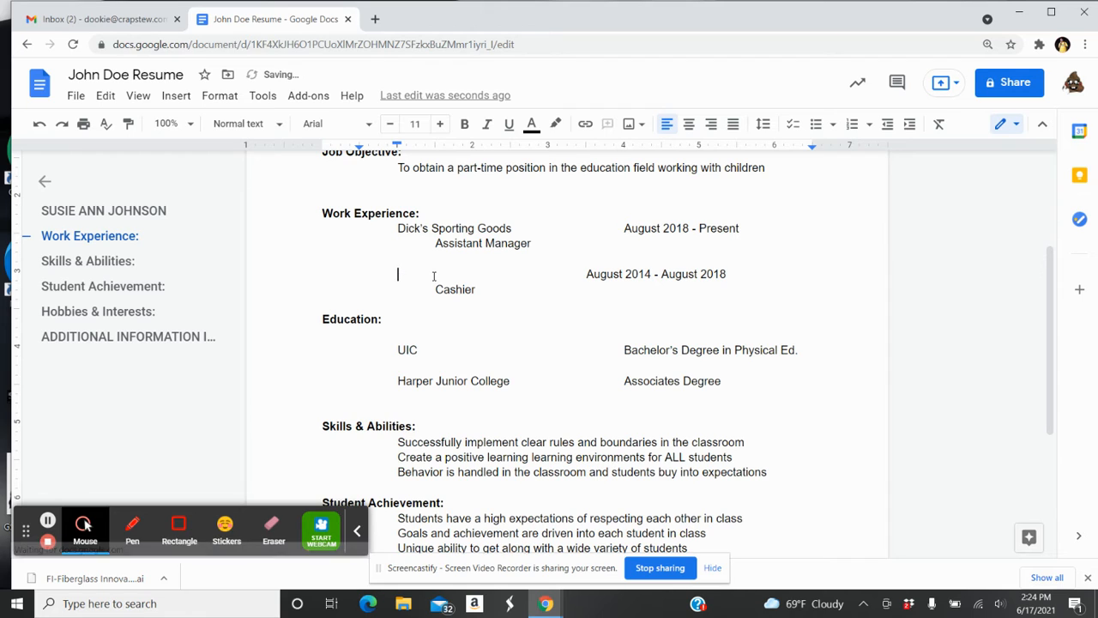
pyautogui.write('Jo')
pyautogui.press('BackSpace')
pyautogui.press('BackSpace')
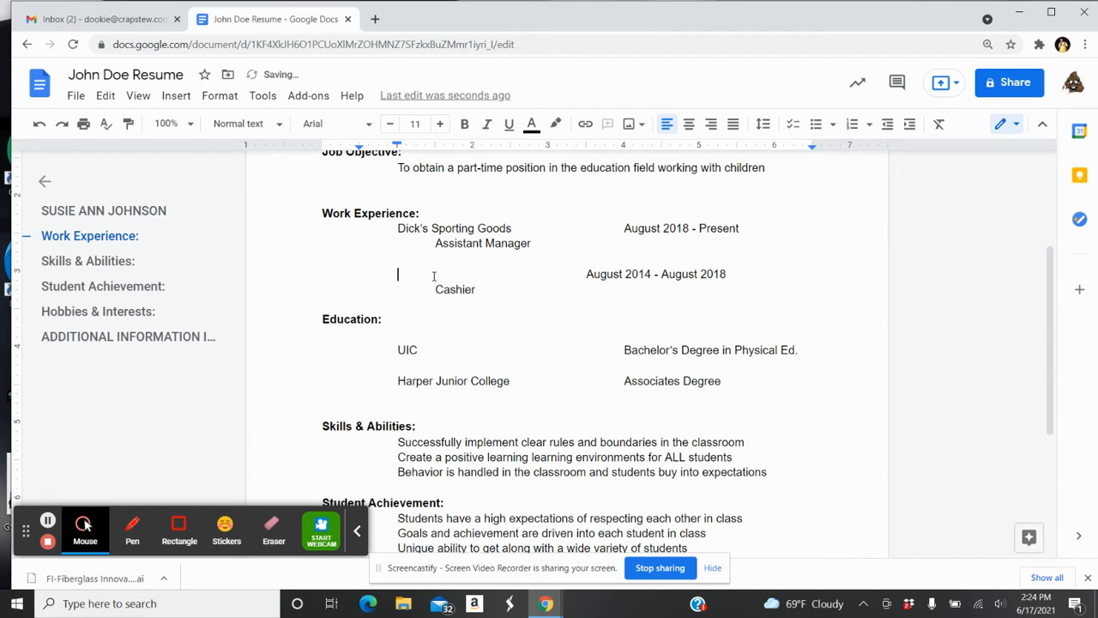
pyautogui.write('Target')
# Replace 'Dick's Sporting Goods' with 'Joan's DayCare'
pyautogui.click(515, 230)
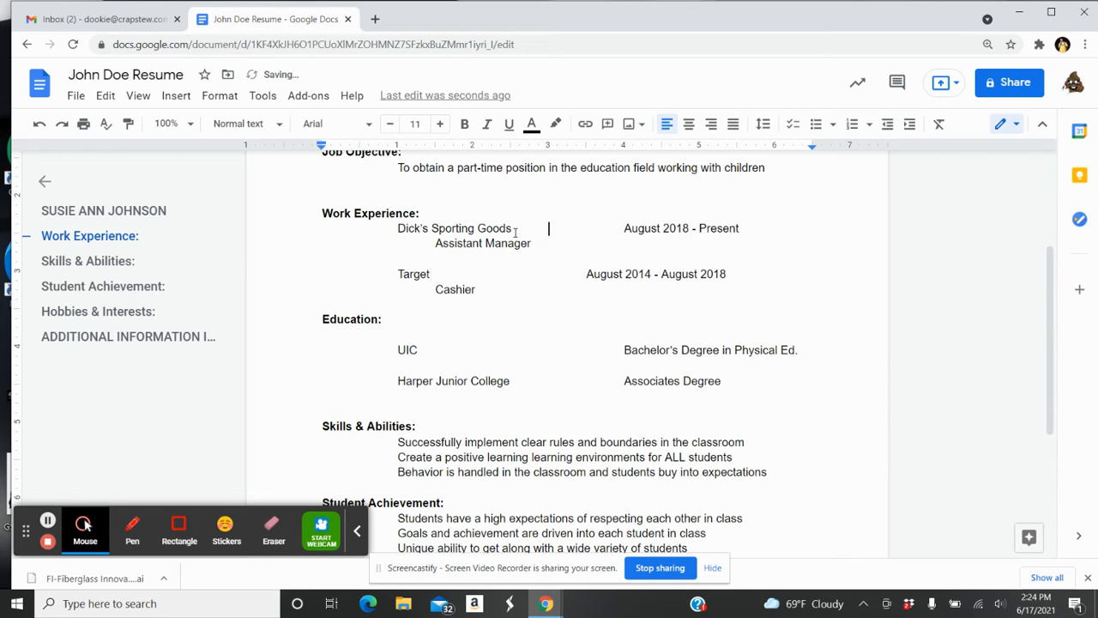
pyautogui.click(511, 231)
pyautogui.press('BackSpace')
pyautogui.press('BackSpace')
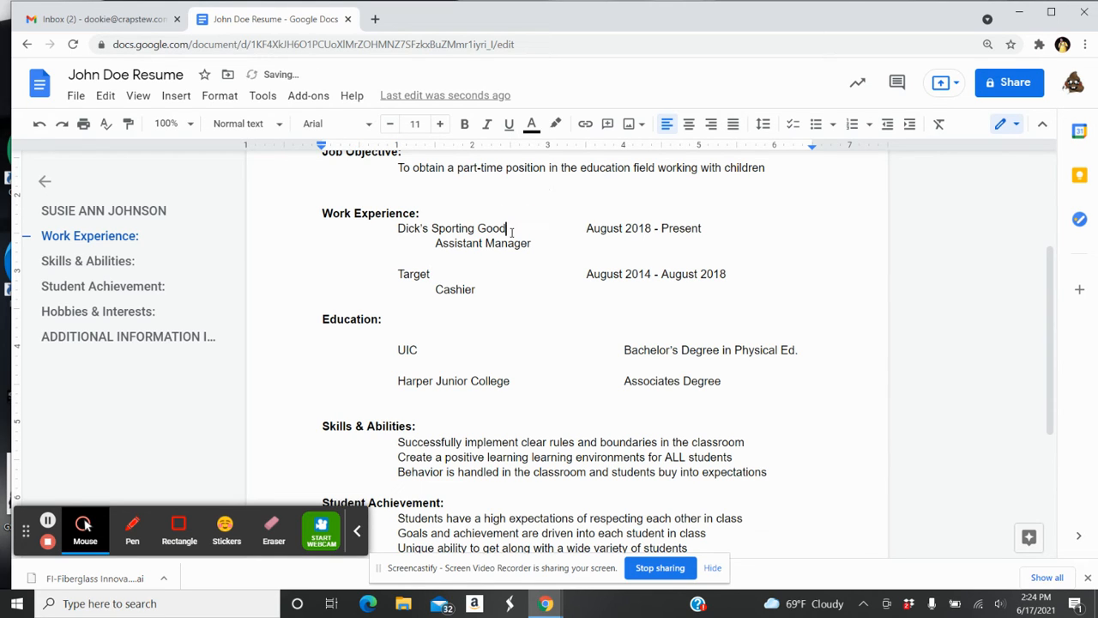
pyautogui.press('BackSpace')
pyautogui.press('BackSpace')
pyautogui.press('BackSpace')
pyautogui.press('BackSpace')
pyautogui.press('BackSpace')
pyautogui.press('BackSpace')
pyautogui.press('BackSpace')
pyautogui.press('BackSpace')
pyautogui.press('BackSpace')
pyautogui.press('BackSpace')
pyautogui.press('BackSpace')
pyautogui.press('BackSpace')
pyautogui.press('BackSpace')
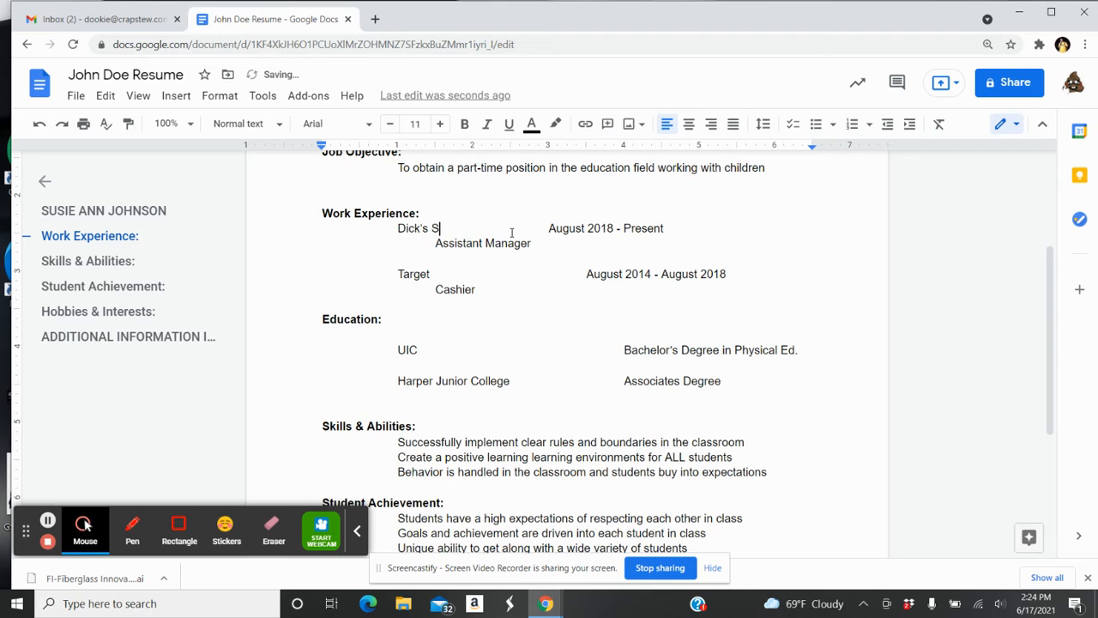
pyautogui.press('BackSpace')
pyautogui.press('BackSpace')
pyautogui.press('BackSpace')
pyautogui.press('BackSpace')
pyautogui.press('BackSpace')
pyautogui.press('BackSpace')
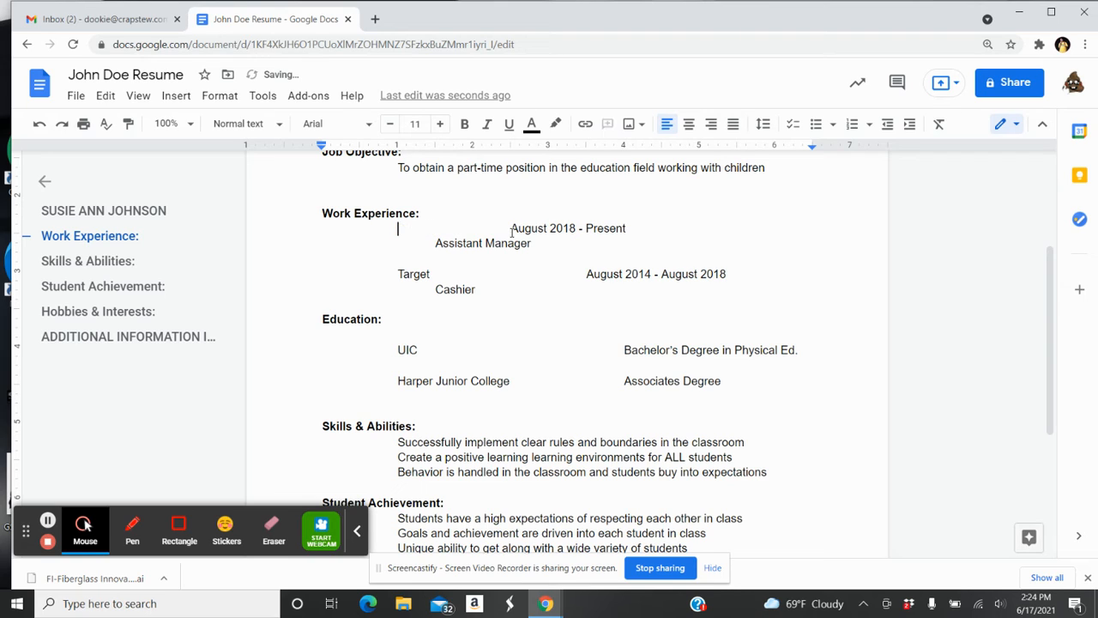
pyautogui.write("Joan's DayCare")
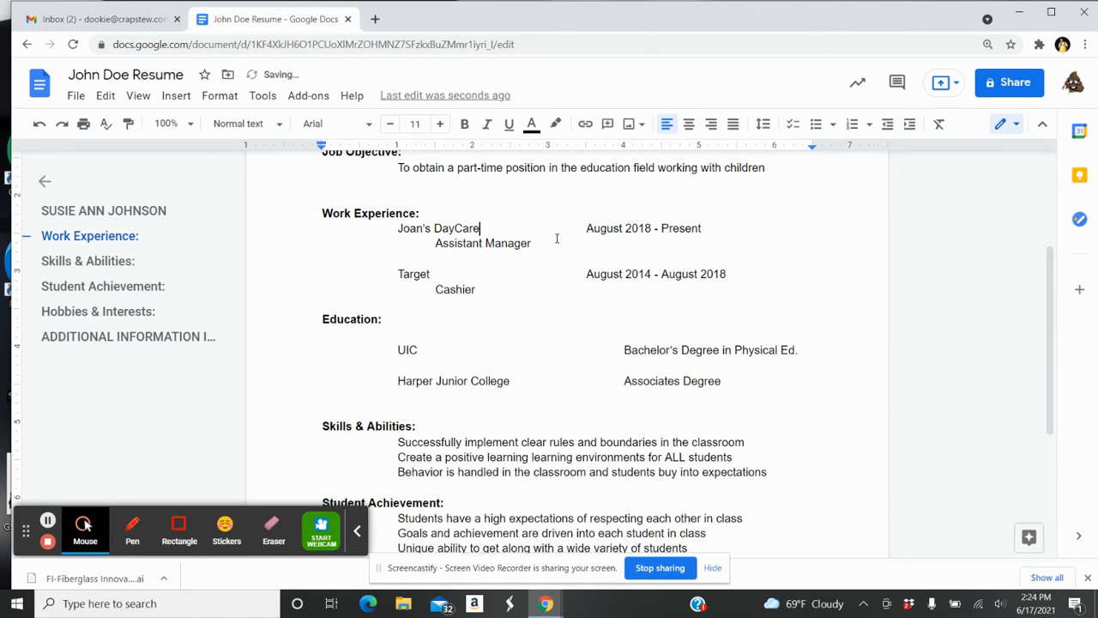
# Tab-align the Target dates and change the job title to 'Day Care Provider'
pyautogui.click(582, 278)
pyautogui.press('Tab')
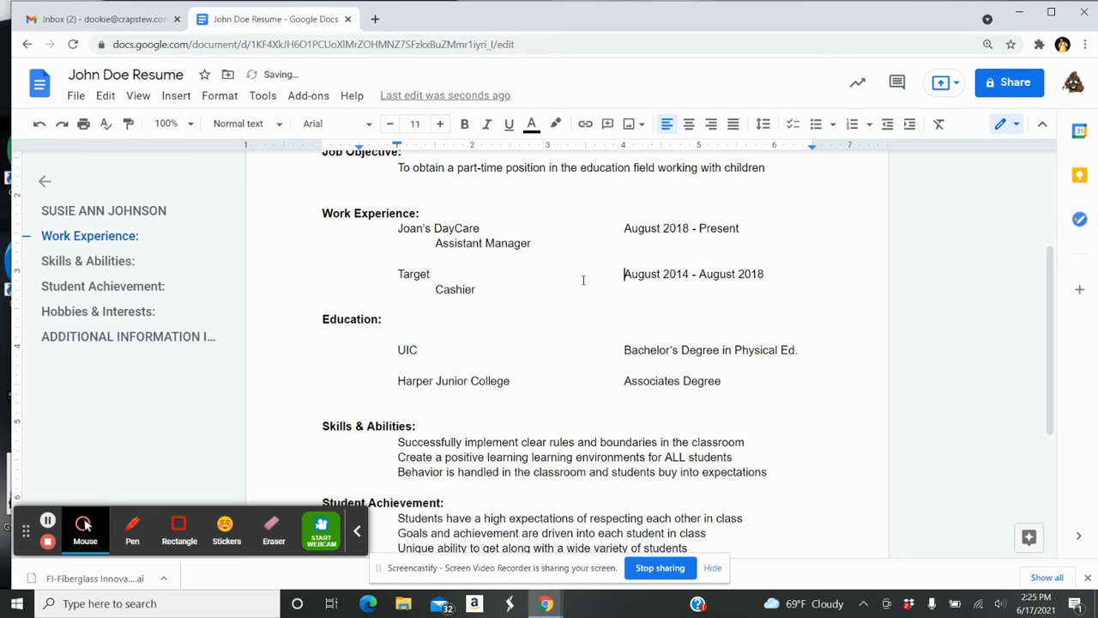
pyautogui.click(541, 242)
pyautogui.press('BackSpace')
pyautogui.press('BackSpace')
pyautogui.press('BackSpace')
pyautogui.press('BackSpace')
pyautogui.press('BackSpace')
pyautogui.press('BackSpace')
pyautogui.press('BackSpace')
pyautogui.press('BackSpace')
pyautogui.press('BackSpace')
pyautogui.press('BackSpace')
pyautogui.press('BackSpace')
pyautogui.press('BackSpace')
pyautogui.press('BackSpace')
pyautogui.press('BackSpace')
pyautogui.press('BackSpace')
pyautogui.press('BackSpace')
pyautogui.press('BackSpace')
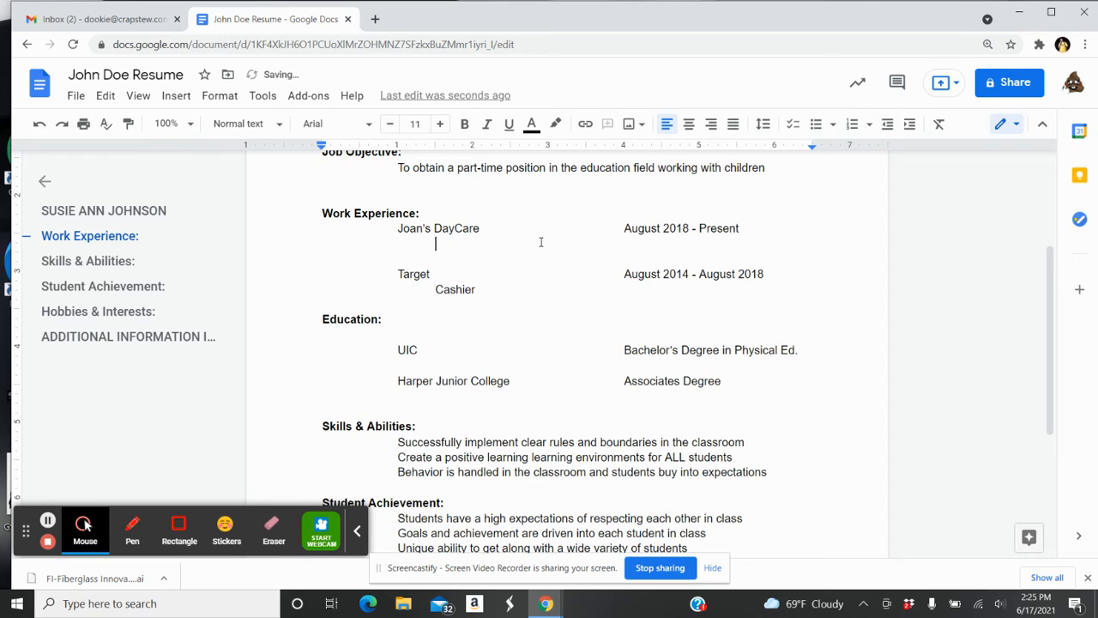
pyautogui.write('A')
pyautogui.press('BackSpace')
pyautogui.write('Day Care Provider')
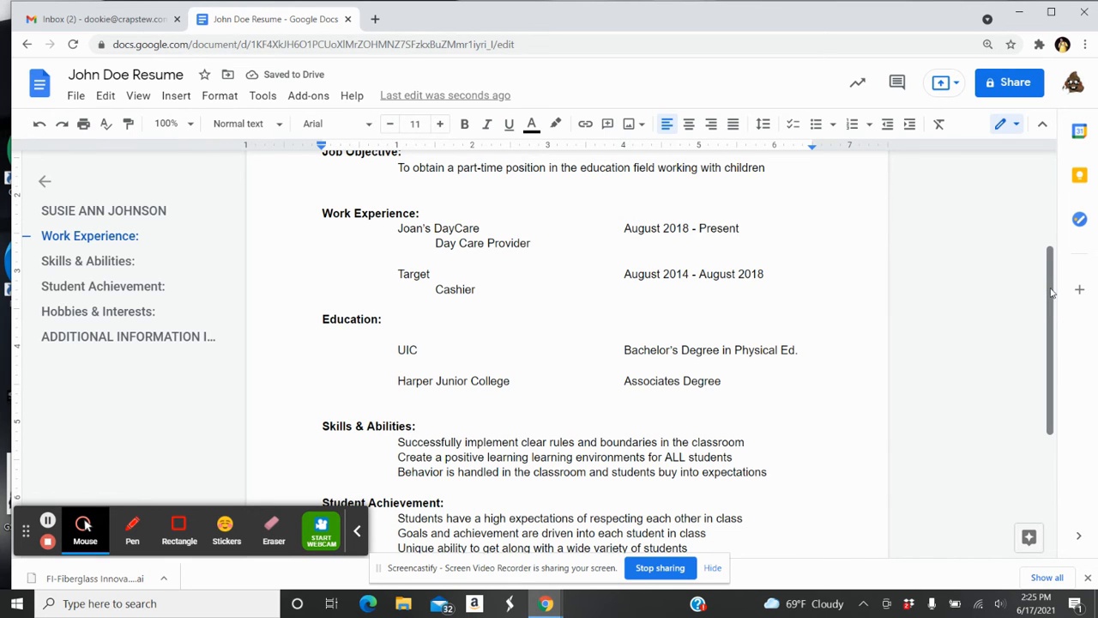
# Add an indented blank line after the last skills entry ending in 'expectations'
pyautogui.moveTo(1051, 293)
pyautogui.mouseDown()
pyautogui.moveTo(1058, 240)
pyautogui.moveTo(1055, 272)
pyautogui.mouseUp()
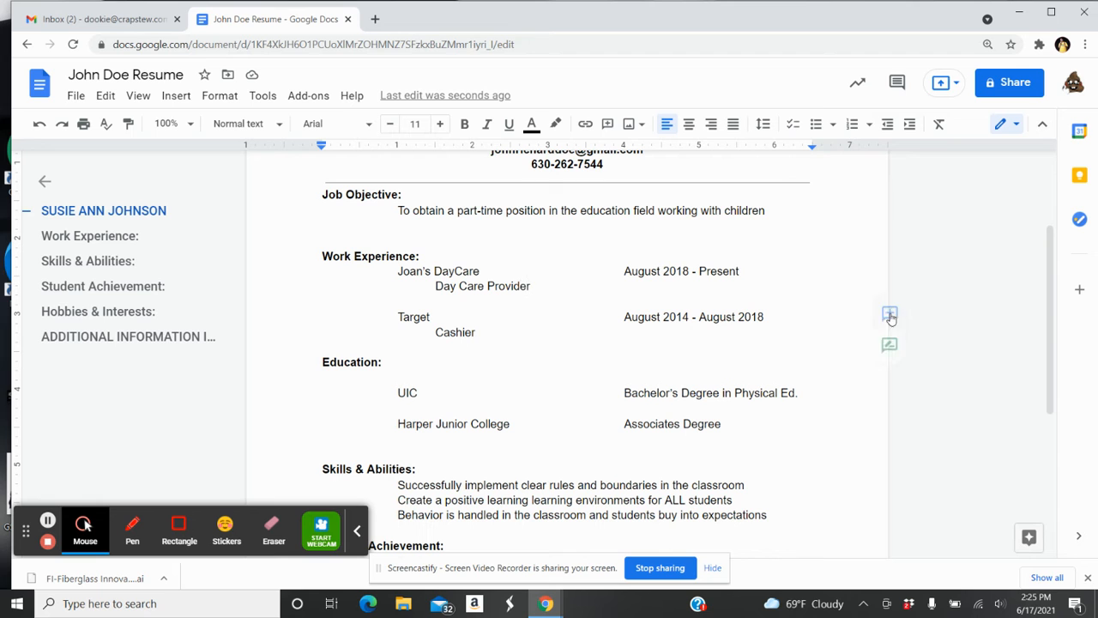
pyautogui.moveTo(1047, 268); pyautogui.dragTo(1054, 373)
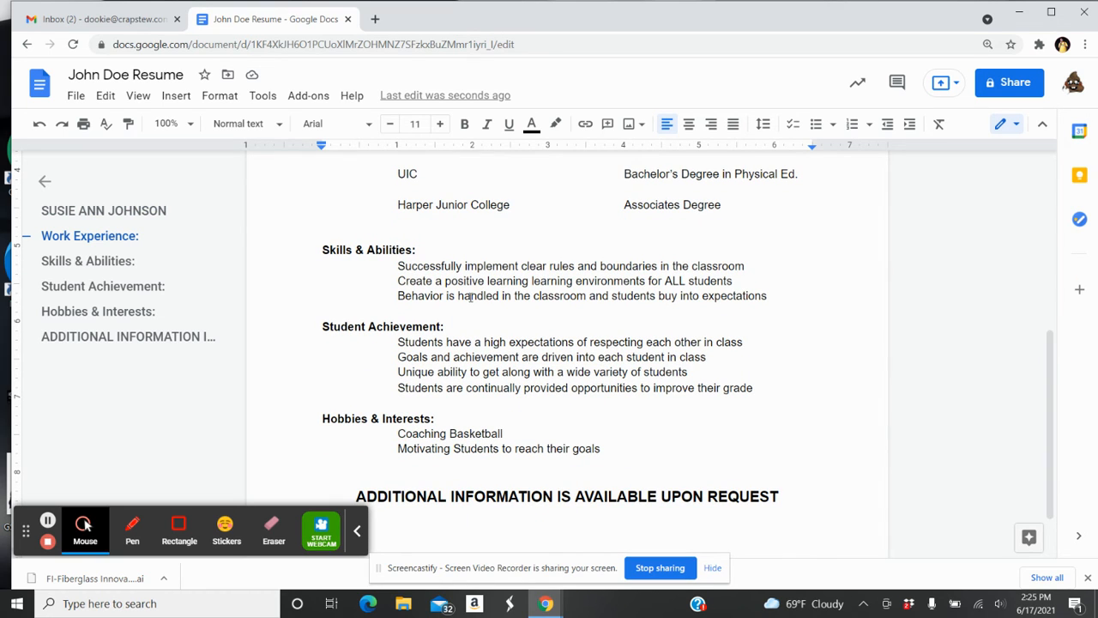
pyautogui.click(772, 297)
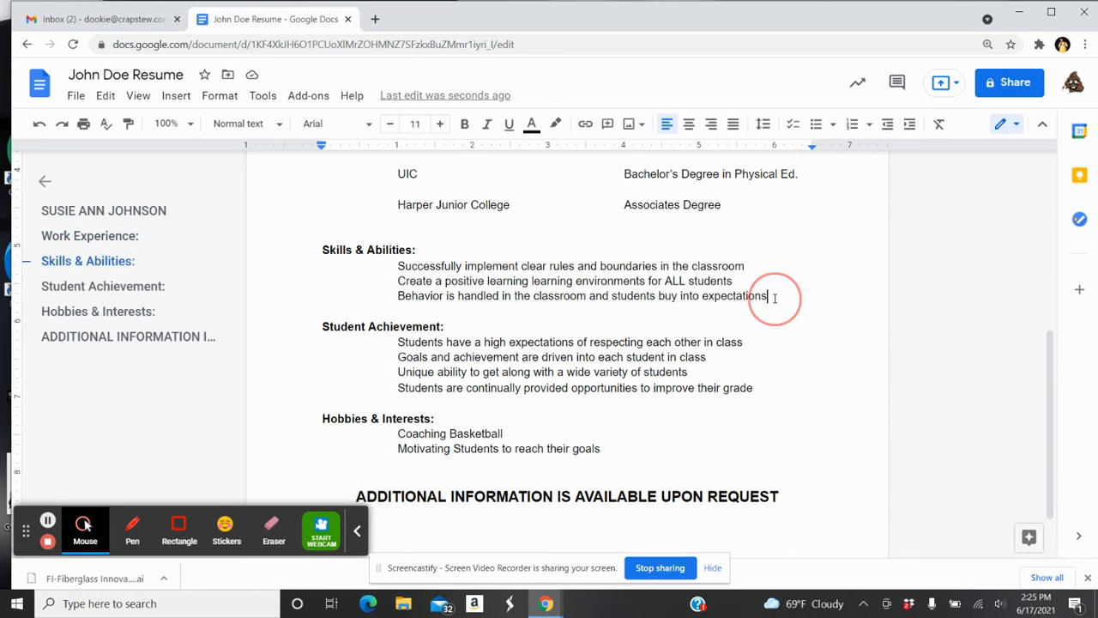
pyautogui.press('Return')
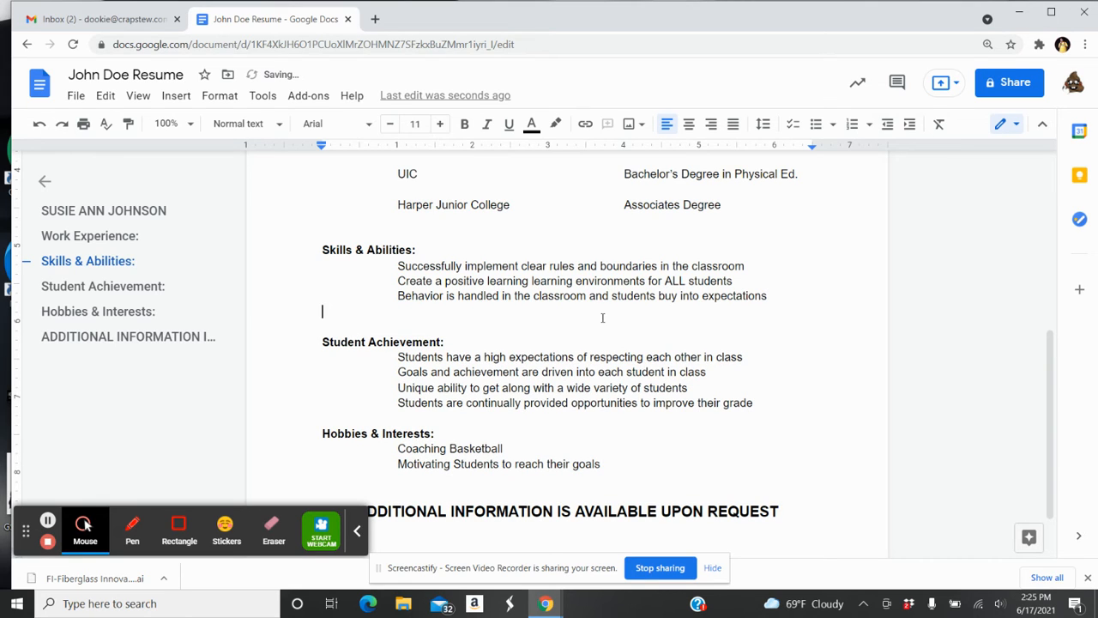
pyautogui.press('Tab')
# Search Google for 'action words for resume' in a new browser tab
pyautogui.click(375, 22)
pyautogui.click(501, 310)
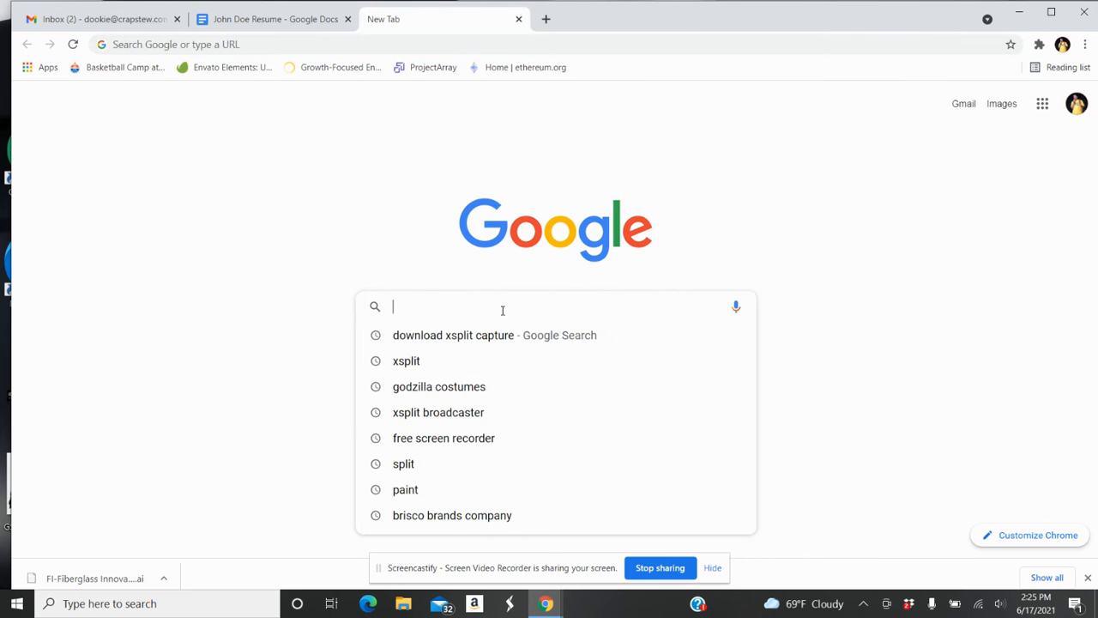
pyautogui.write('action ')
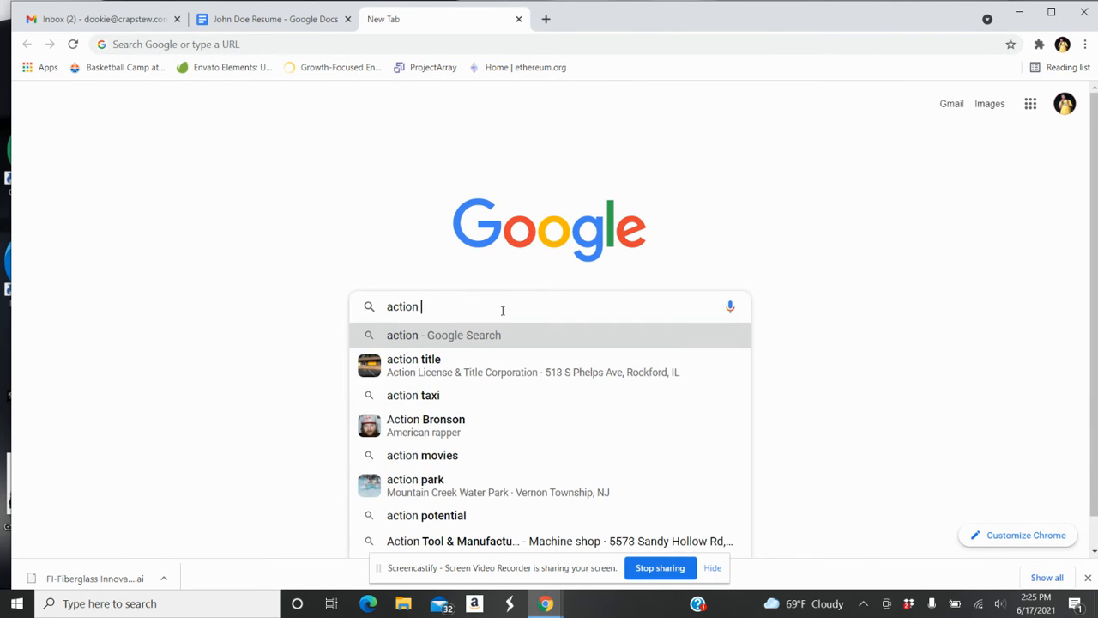
pyautogui.write('words for ')
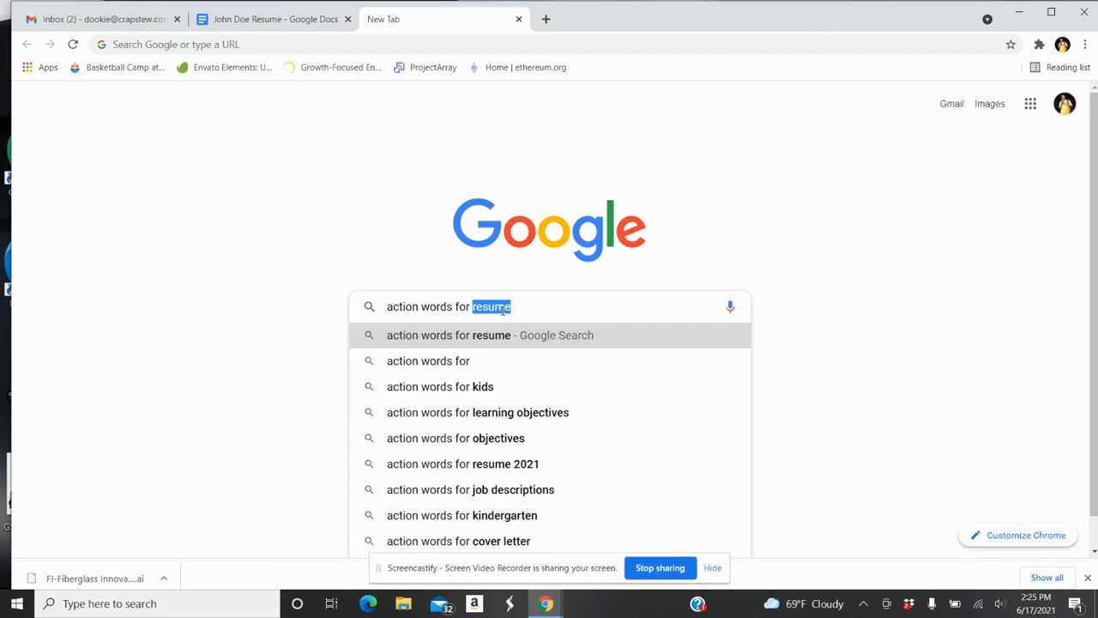
pyautogui.write('resume')
pyautogui.press('Return')
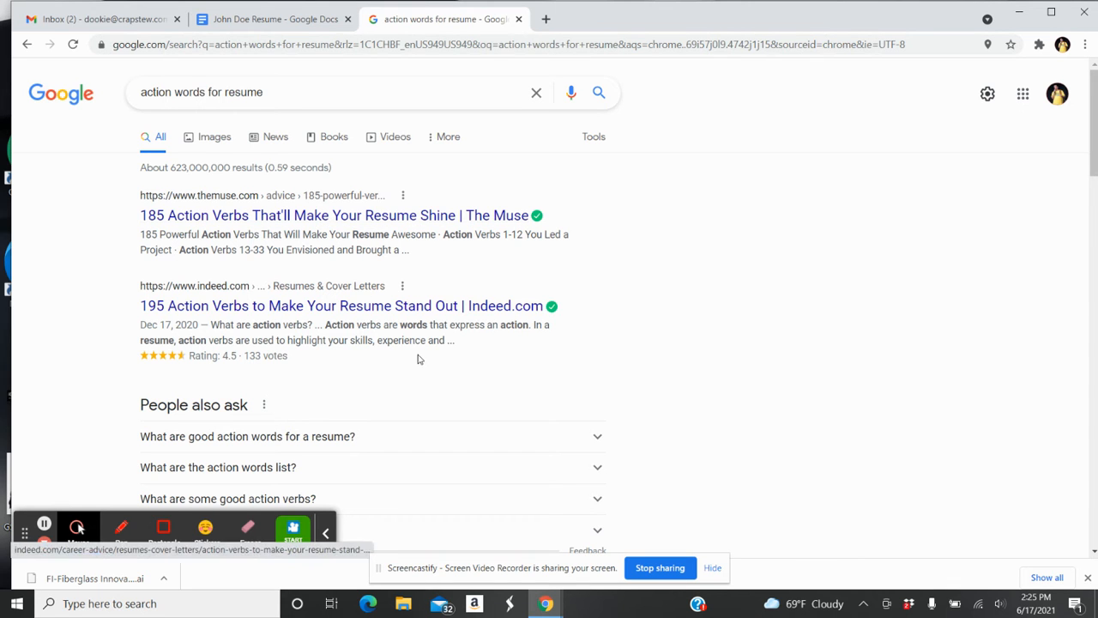
pyautogui.moveTo(1091, 142); pyautogui.dragTo(1094, 248)
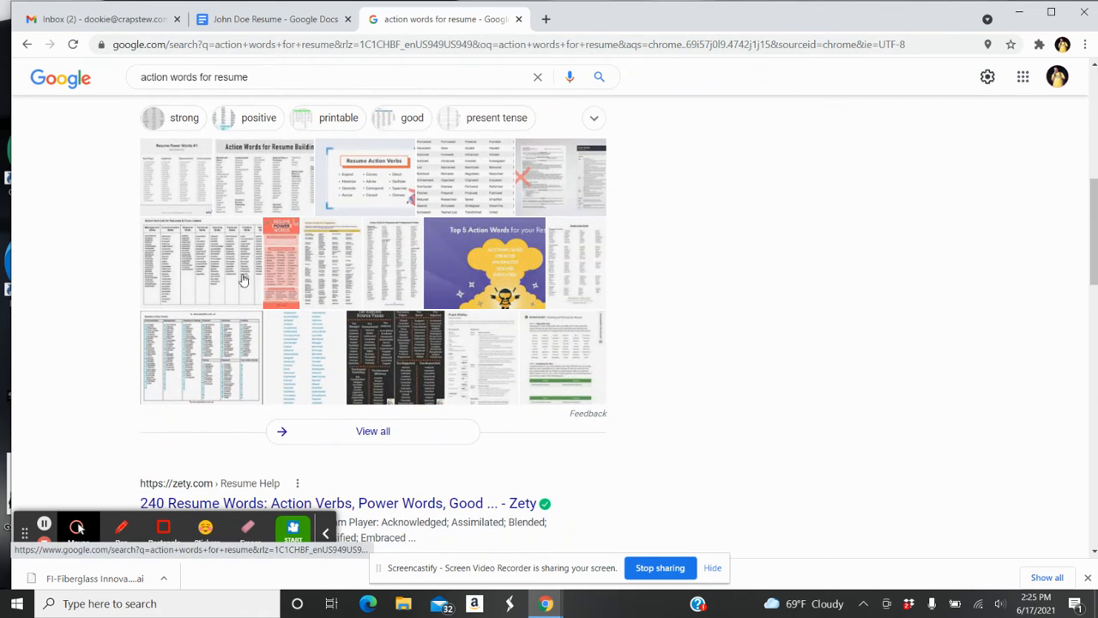
# Browse the image results and view the Pinterest action-words pin
pyautogui.click(215, 343)
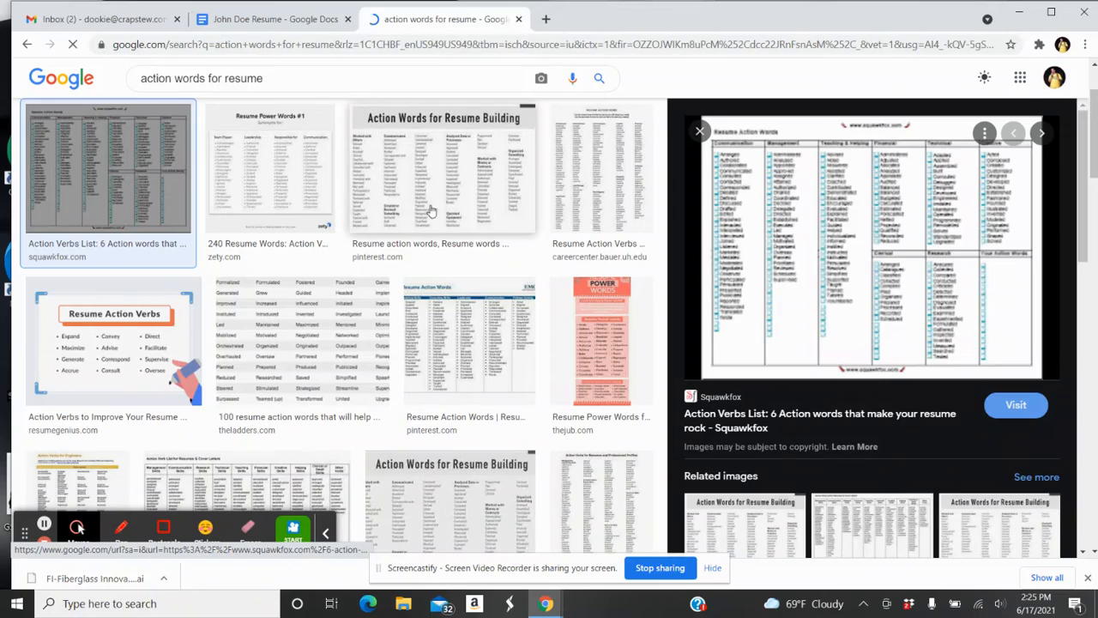
pyautogui.click(431, 211)
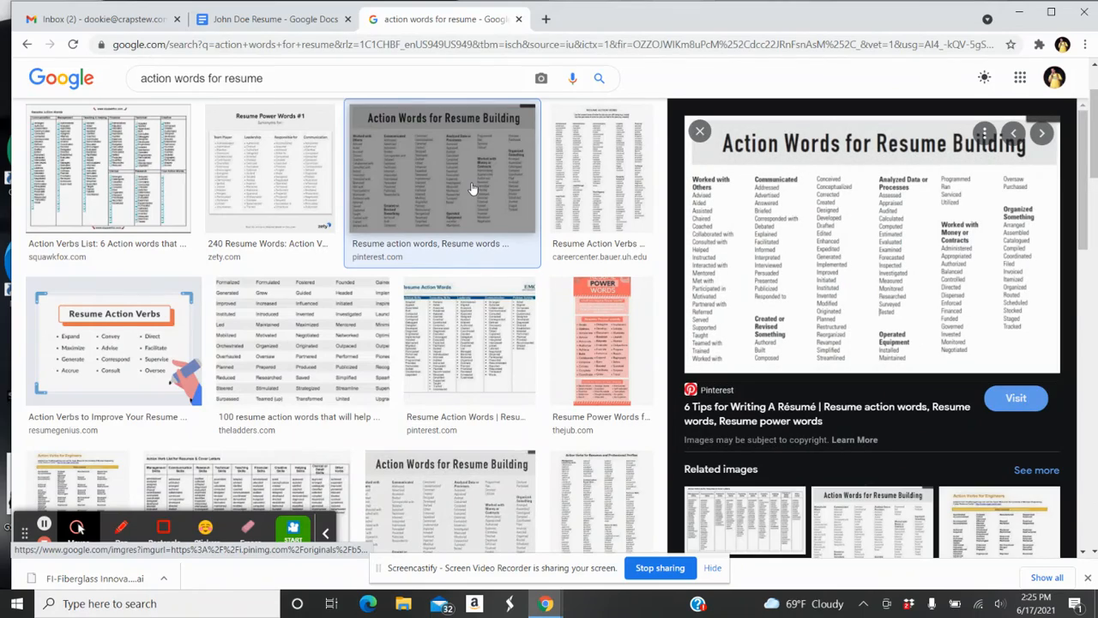
pyautogui.click(481, 185)
pyautogui.click(488, 180)
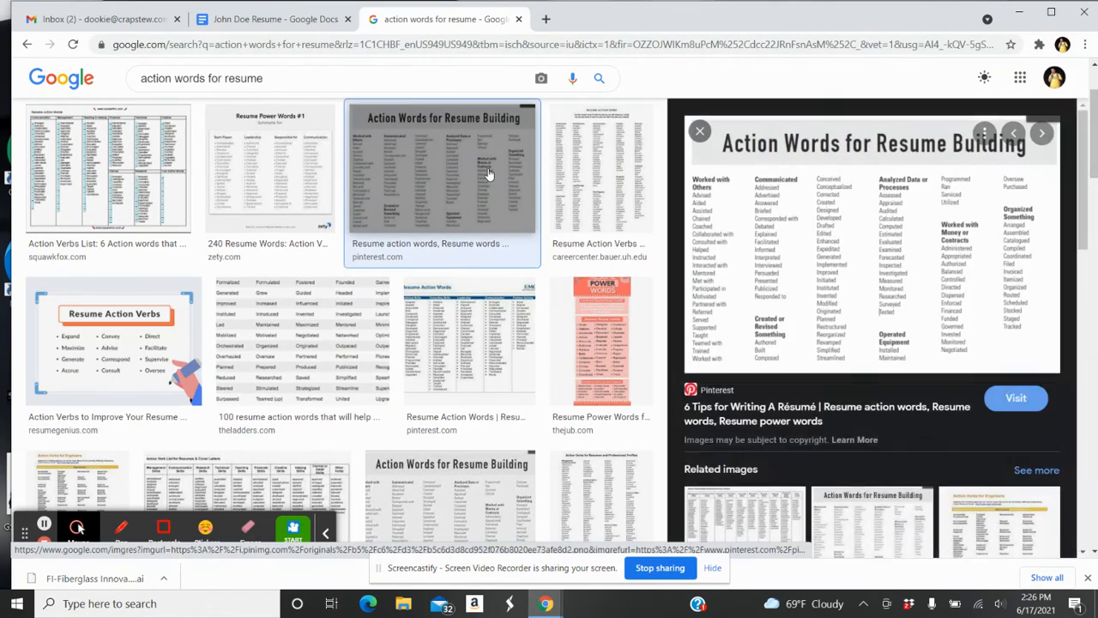
pyautogui.click(488, 175)
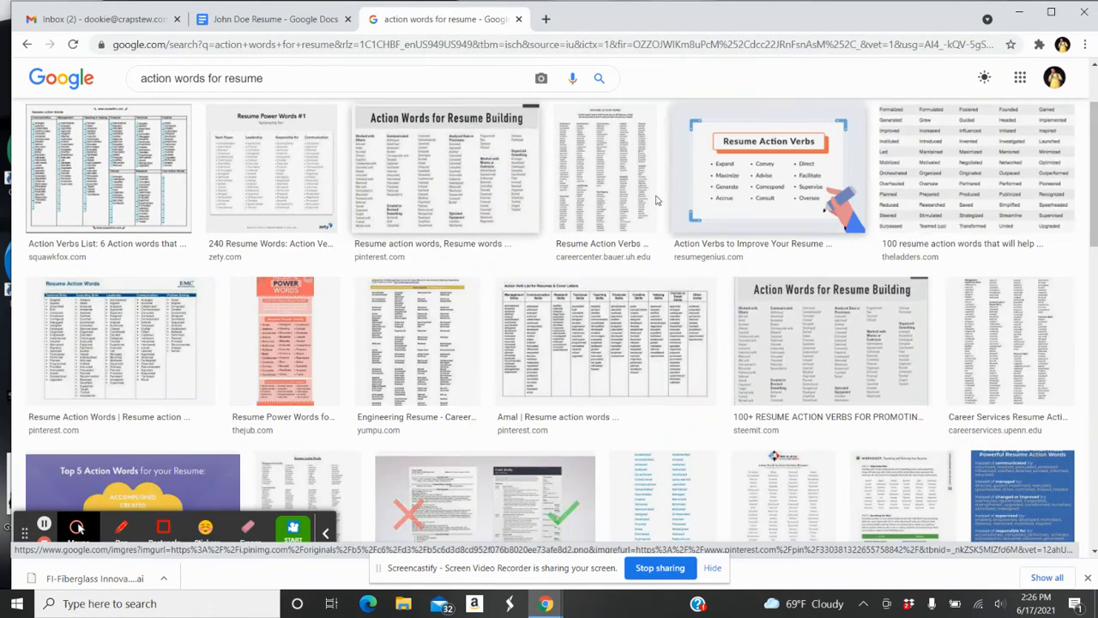
pyautogui.click(386, 136)
pyautogui.click(858, 219)
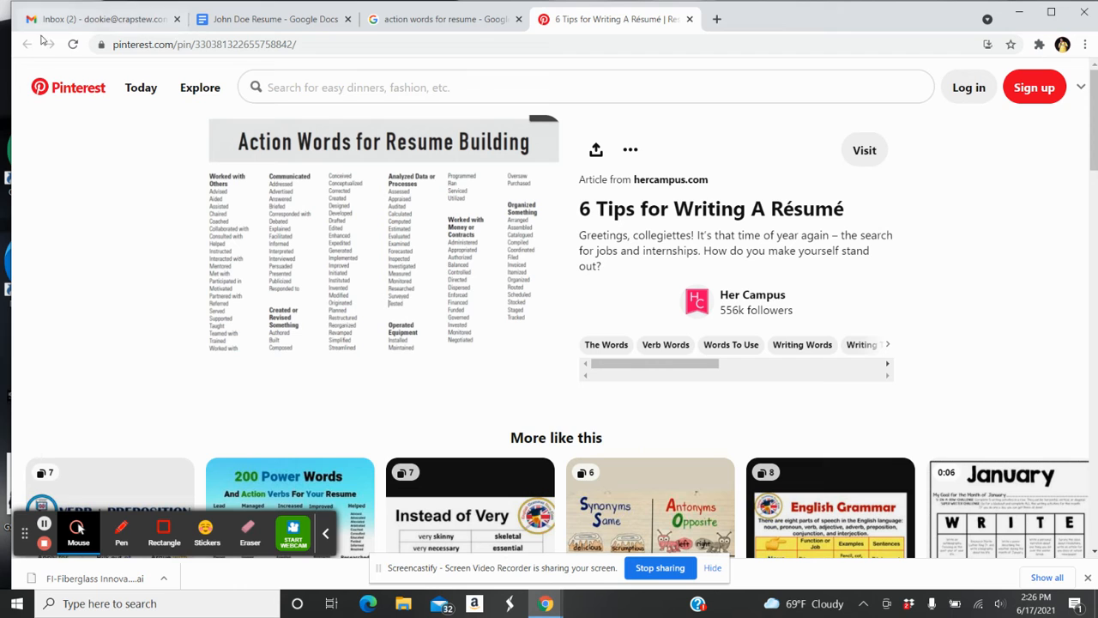
pyautogui.click(689, 19)
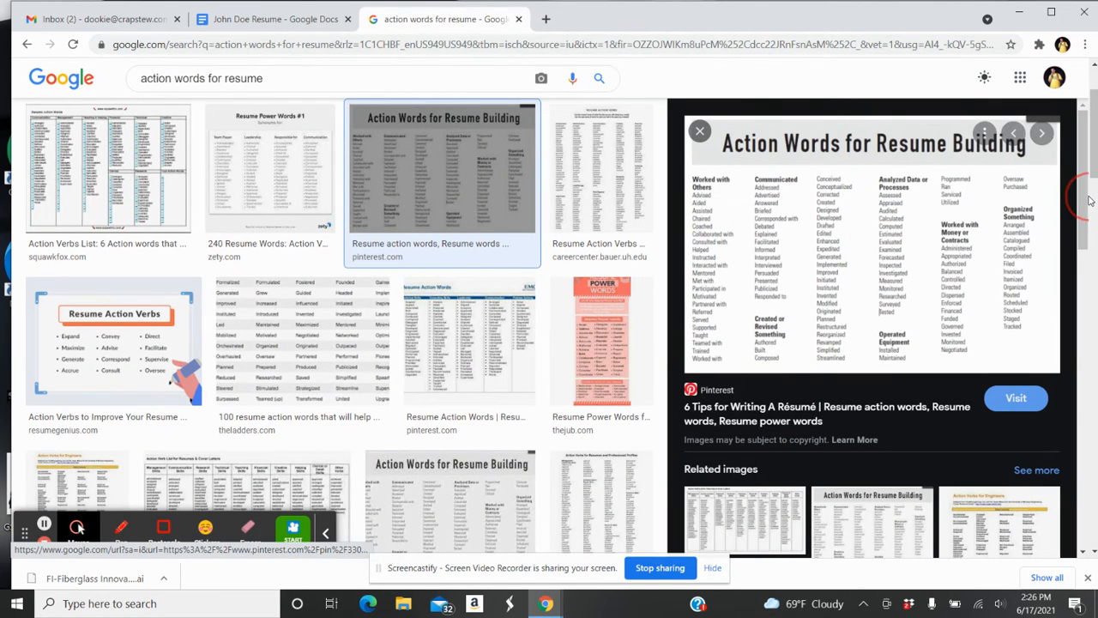
# Go back through the image previews to the regular web results page
pyautogui.scroll(2, 1088, 171)
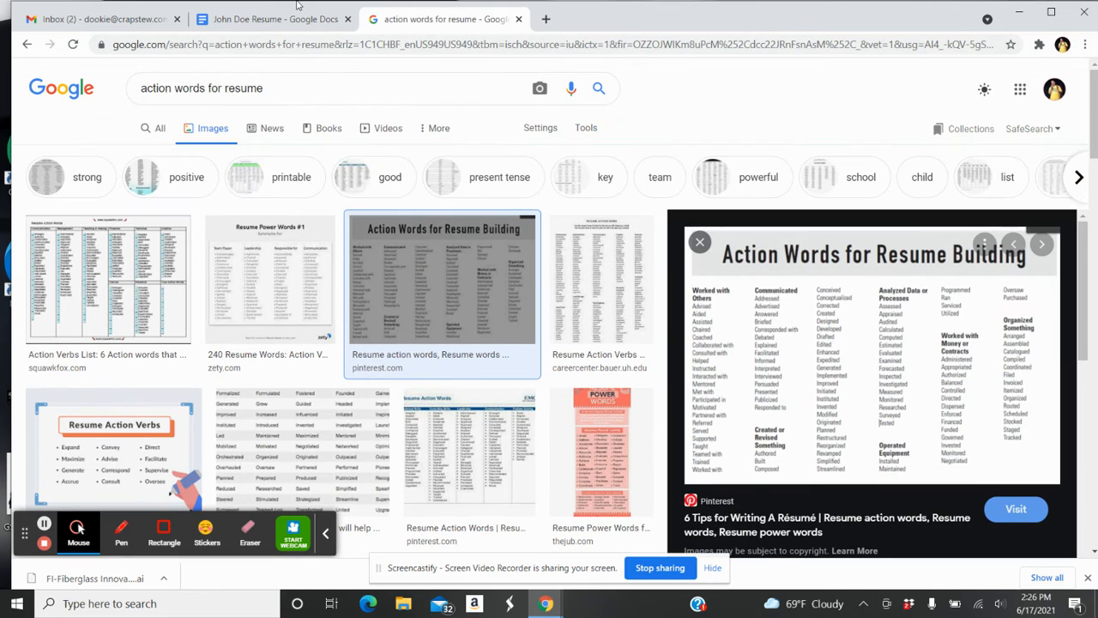
pyautogui.click(26, 45)
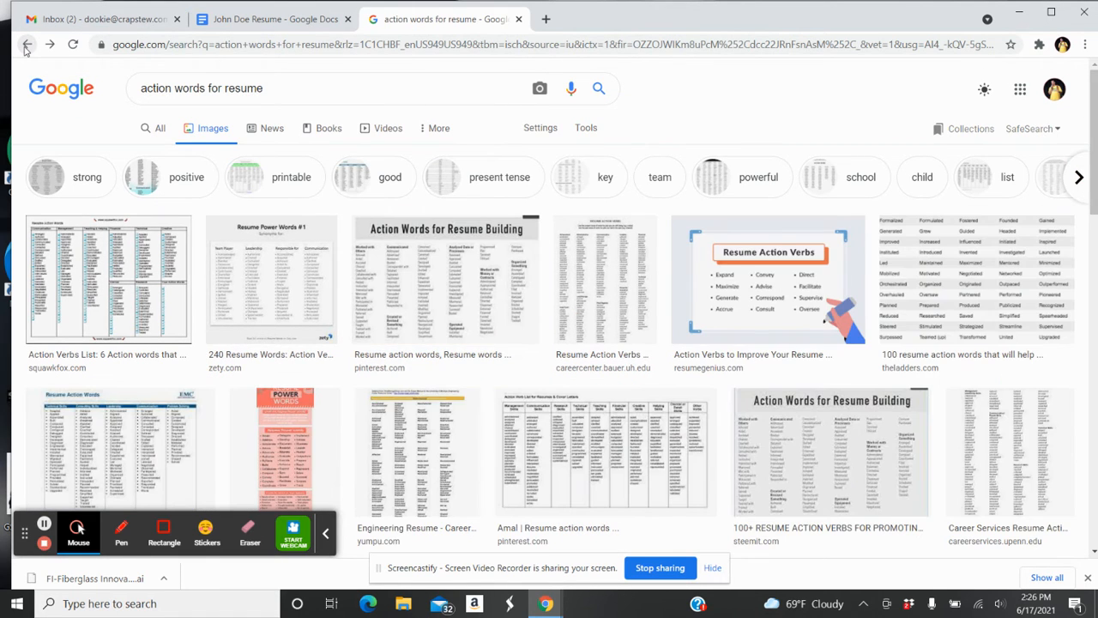
pyautogui.click(26, 44)
pyautogui.click(26, 44)
pyautogui.click(26, 44)
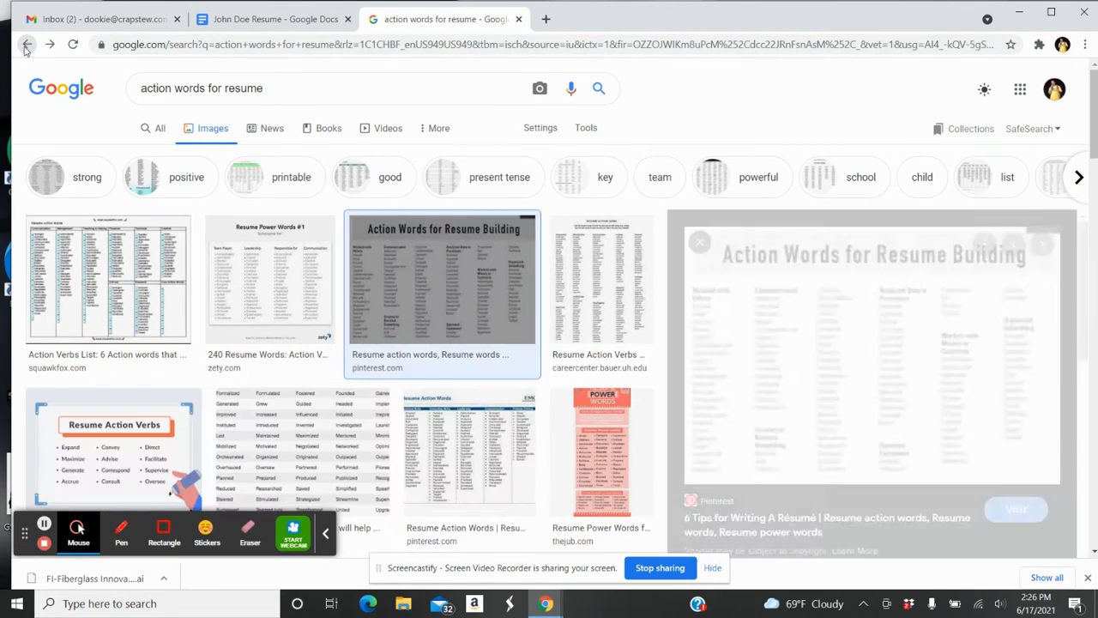
pyautogui.click(26, 44)
pyautogui.click(26, 45)
pyautogui.click(26, 44)
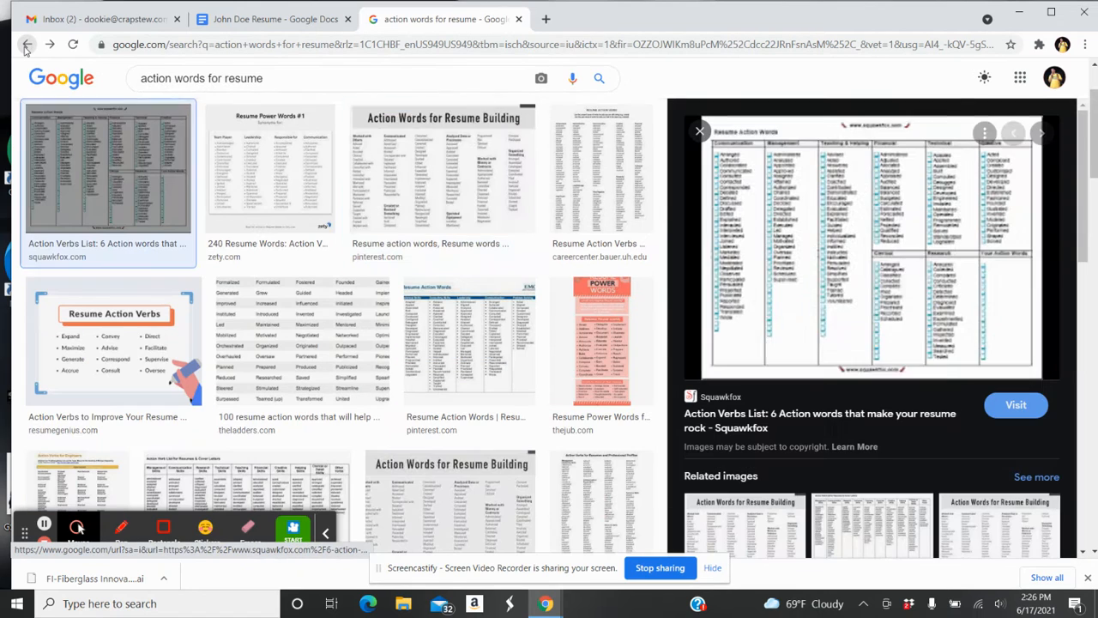
pyautogui.click(25, 45)
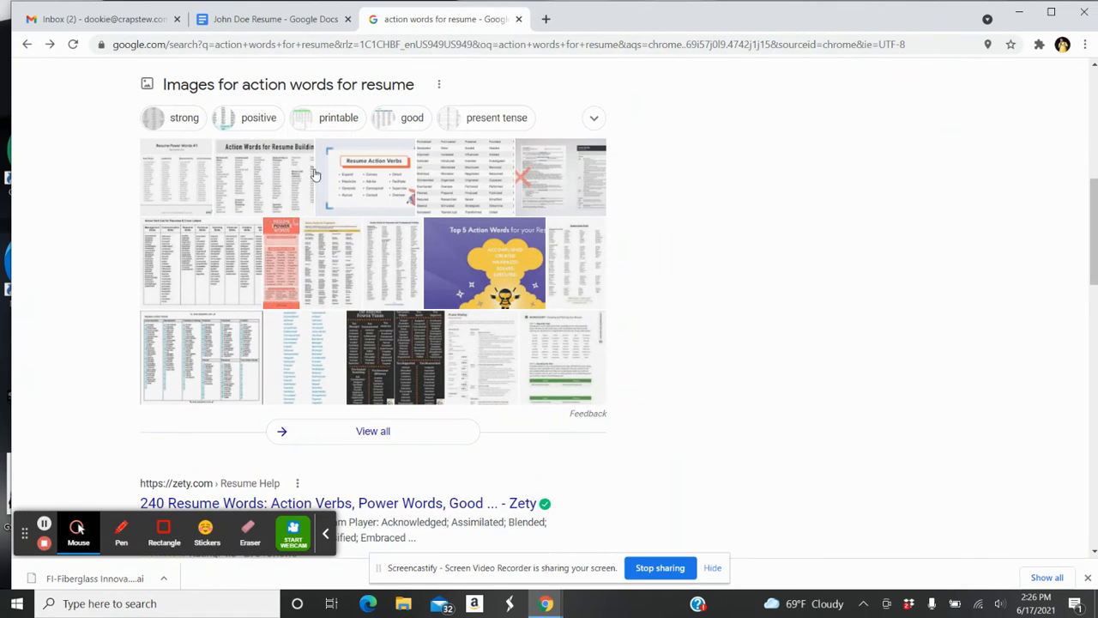
pyautogui.scroll(5, 1094, 246)
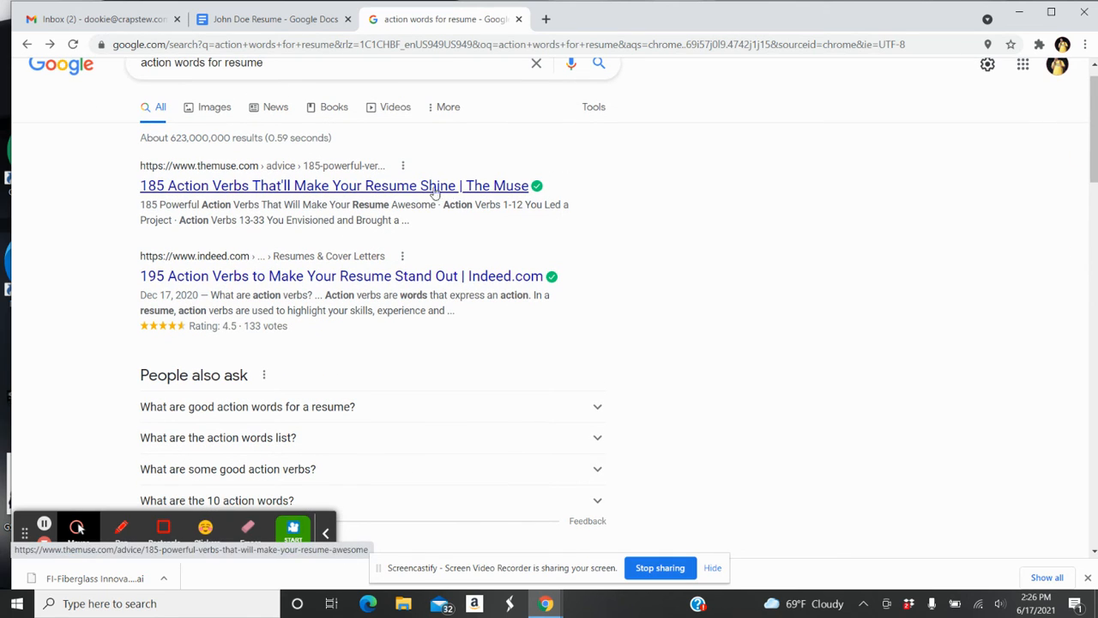
# Open Indeed's '195 Action Verbs to Make Your Resume Stand Out' article and scroll to its verb list
pyautogui.click(263, 279)
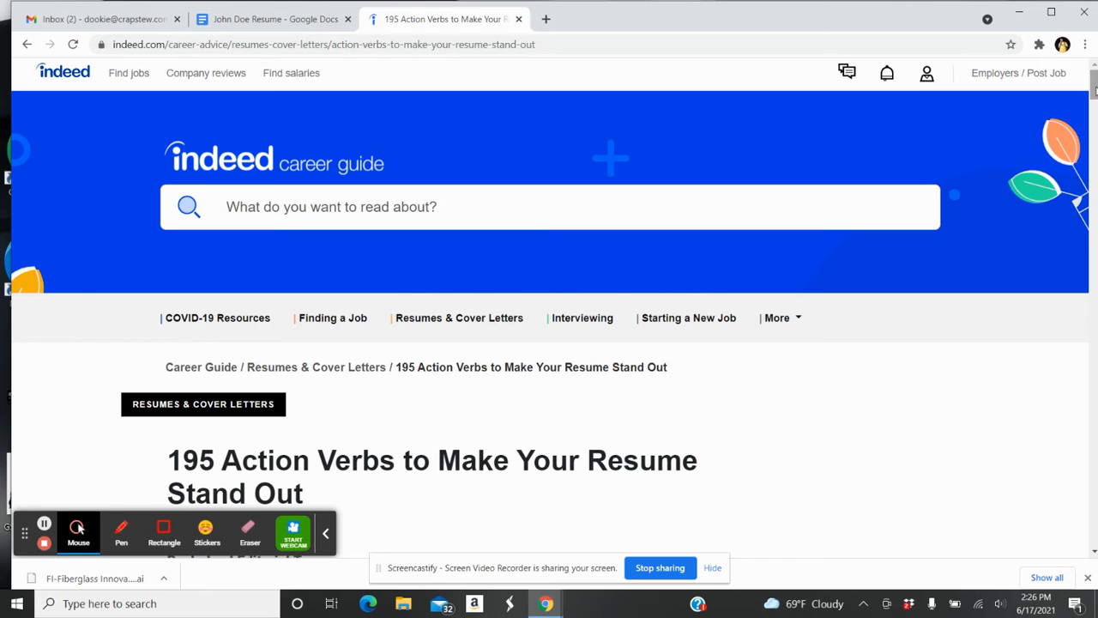
pyautogui.moveTo(1097, 91)
pyautogui.mouseDown()
pyautogui.moveTo(1096, 105)
pyautogui.moveTo(1097, 90)
pyautogui.mouseUp()
pyautogui.moveTo(1095, 86); pyautogui.dragTo(1094, 217)
pyautogui.click(257, 19)
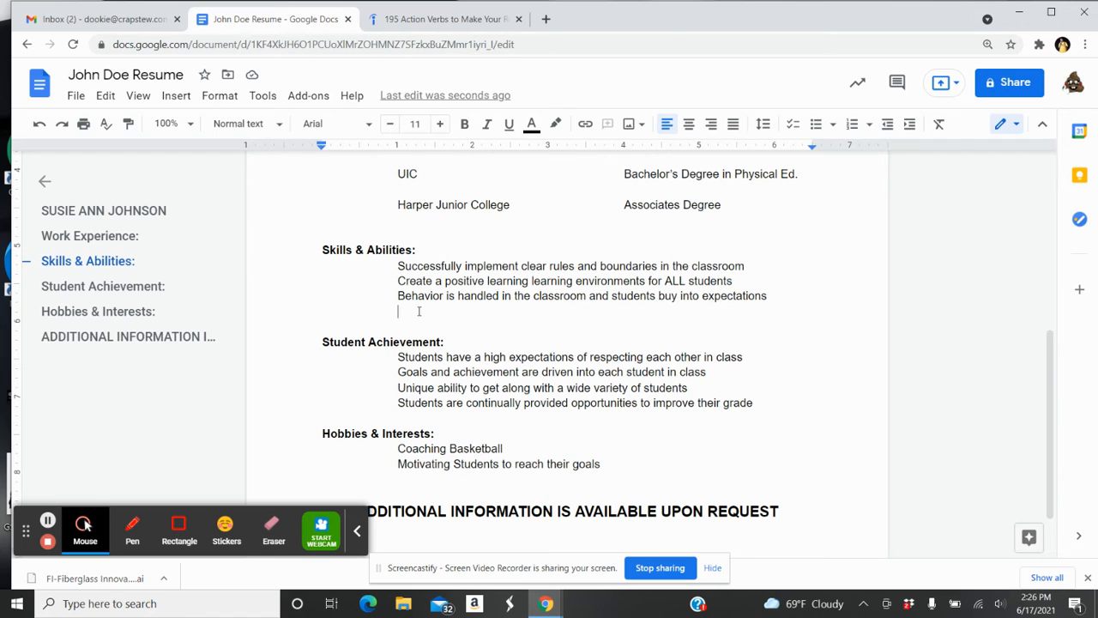
pyautogui.click(450, 27)
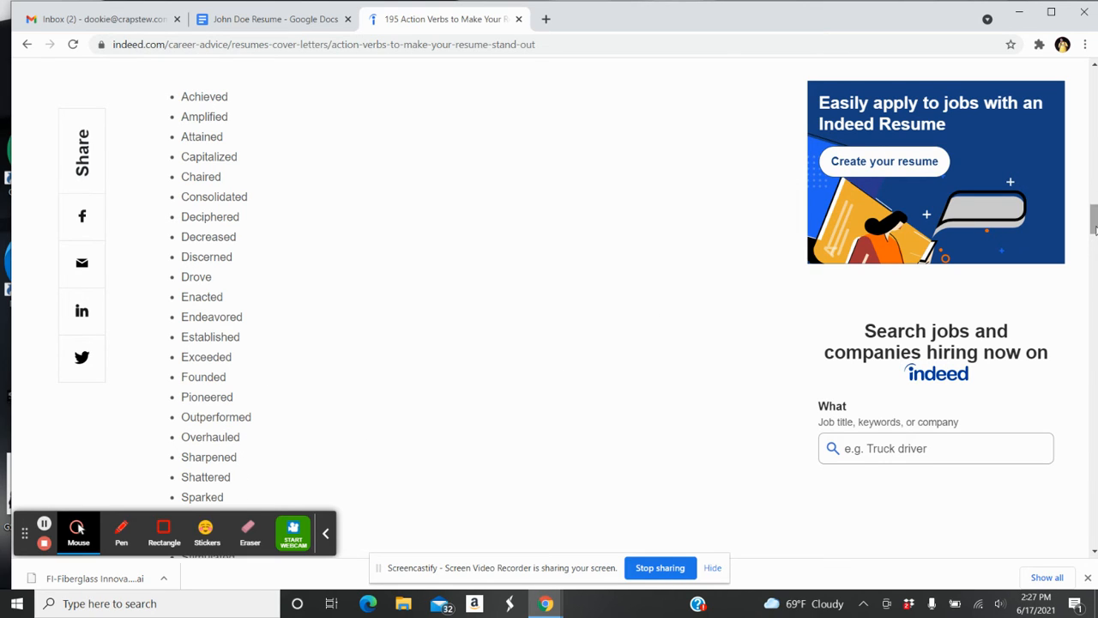
pyautogui.moveTo(1092, 220); pyautogui.dragTo(1095, 272)
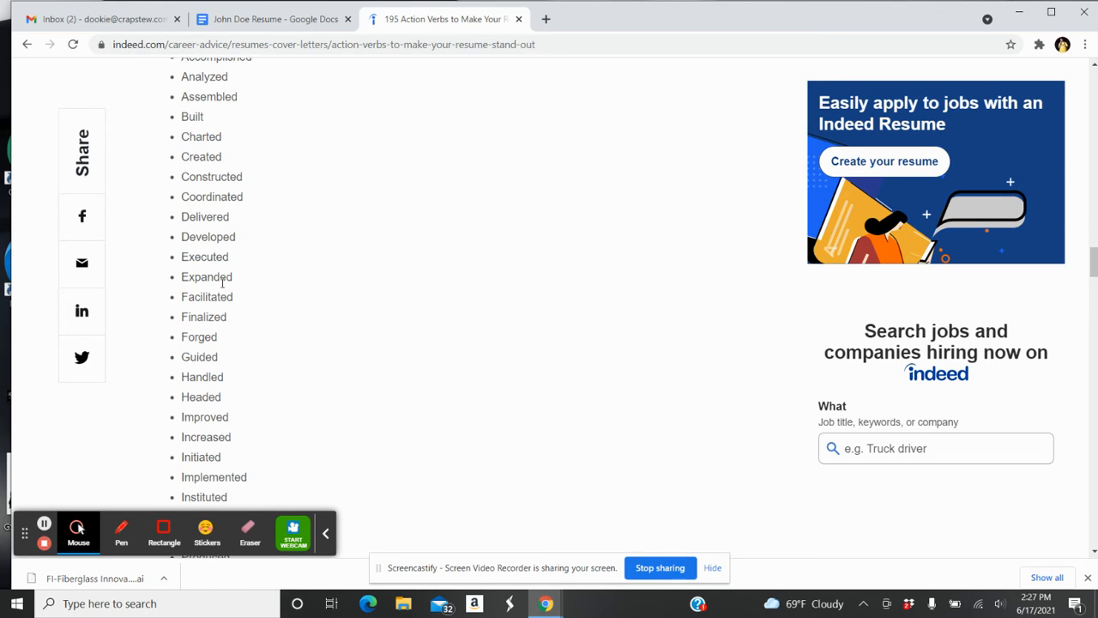
# Add a skill line about helping expand the daycare from 6 kids to 12 kids in 3 years
pyautogui.click(253, 20)
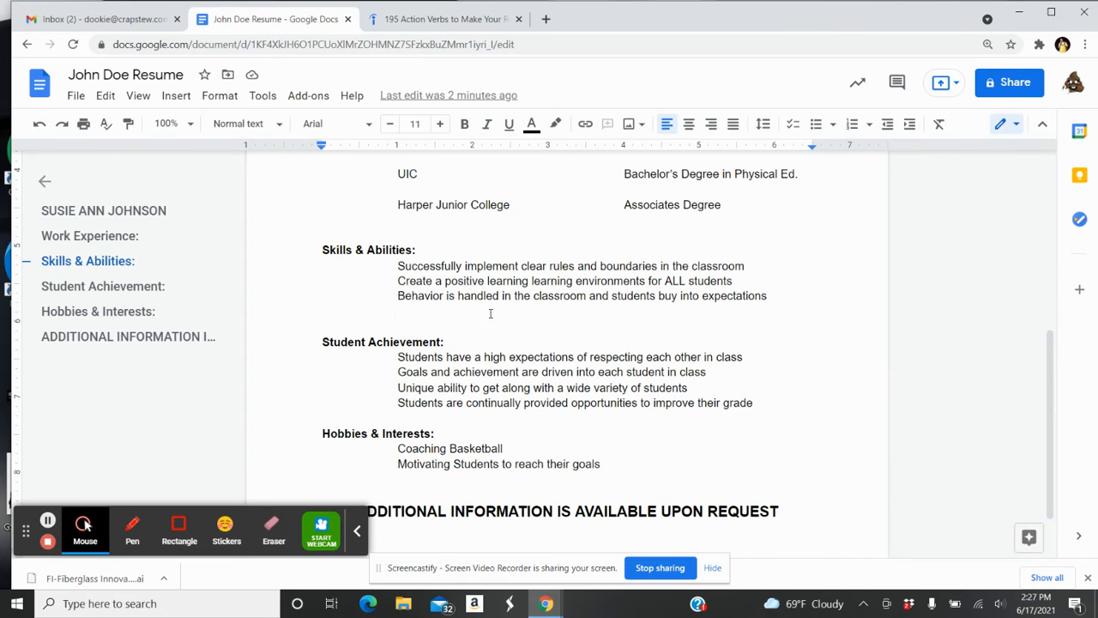
pyautogui.write('E')
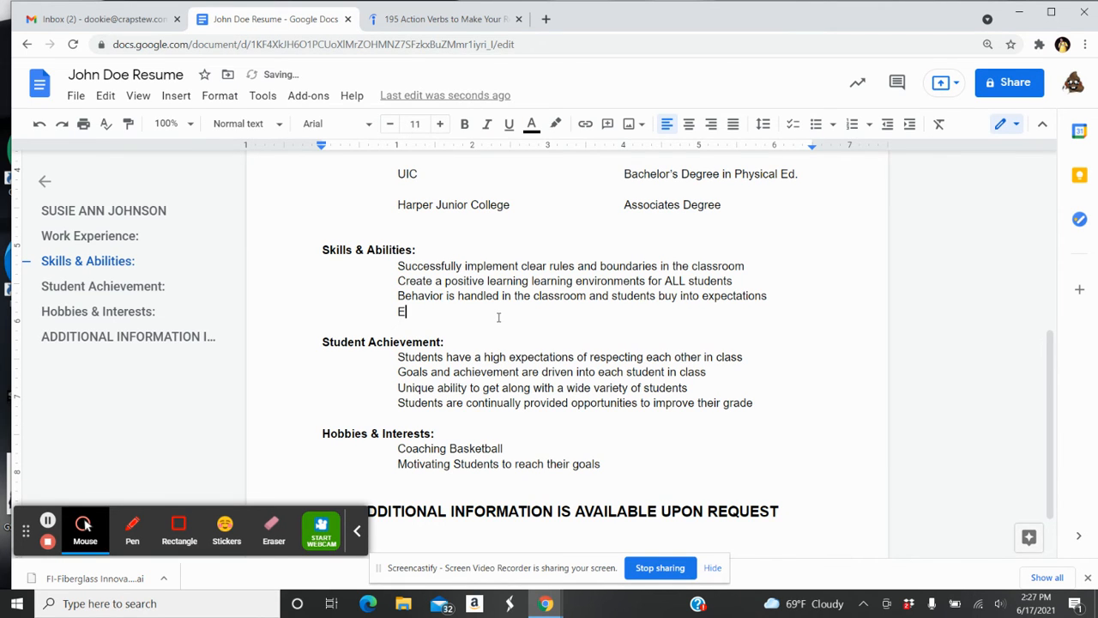
pyautogui.write('xpanded')
pyautogui.press('BackSpace')
pyautogui.press('BackSpace')
pyautogui.press('BackSpace')
pyautogui.press('BackSpace')
pyautogui.press('BackSpace')
pyautogui.press('BackSpace')
pyautogui.press('BackSpace')
pyautogui.press('BackSpace')
pyautogui.write("Help expand Joan's Day")
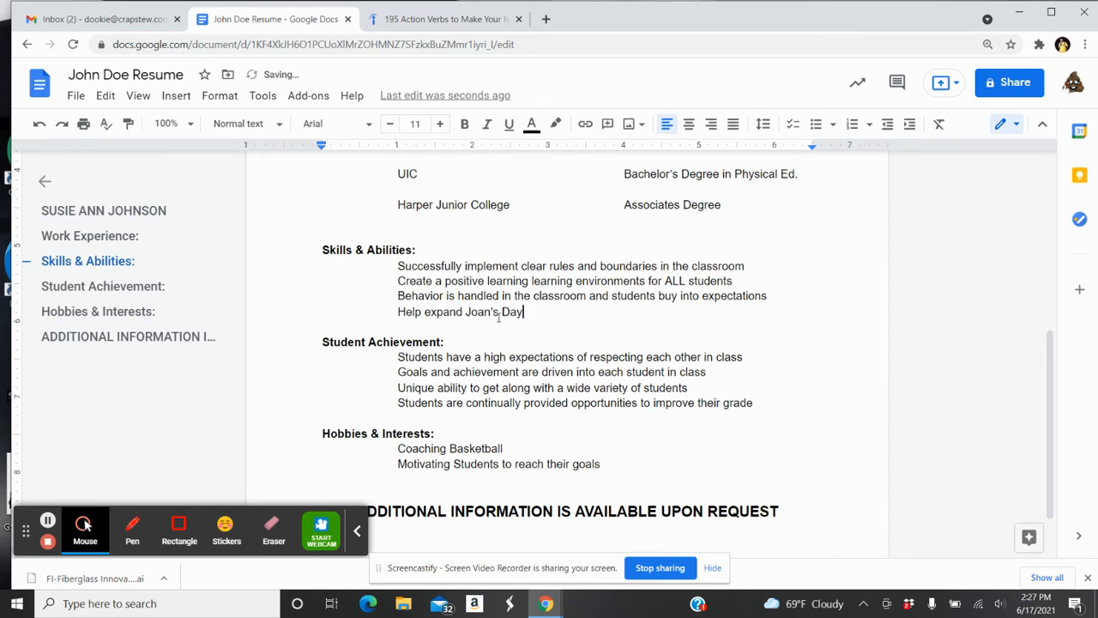
pyautogui.press('BackSpace')
pyautogui.press('BackSpace')
pyautogui.press('BackSpace')
pyautogui.write('Daycare from 6 kids to 1')
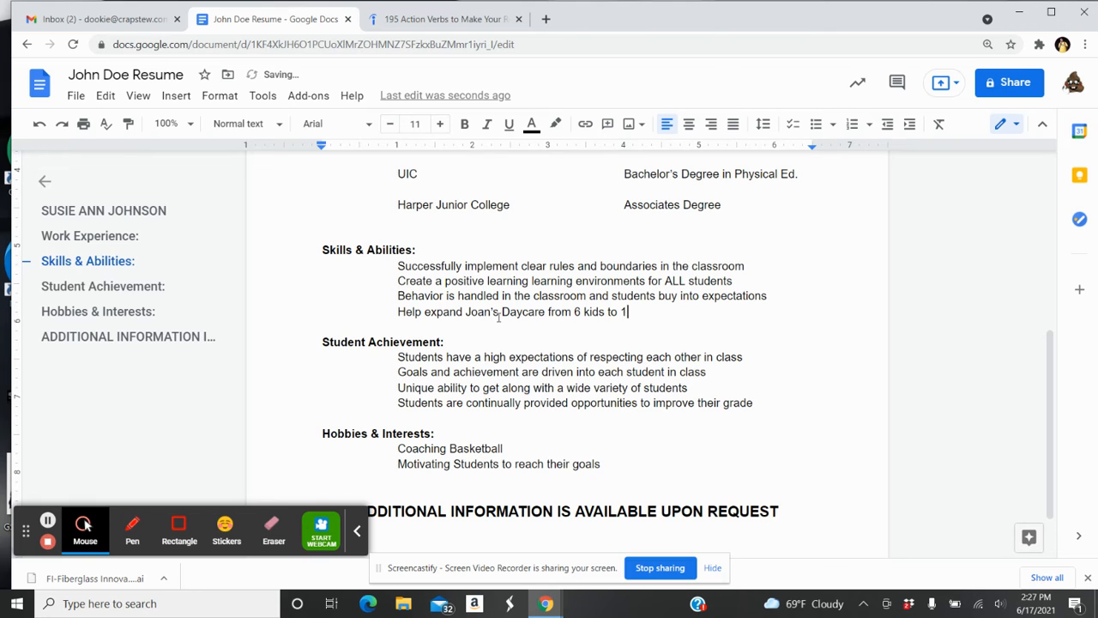
pyautogui.write('2 kids in 2 years')
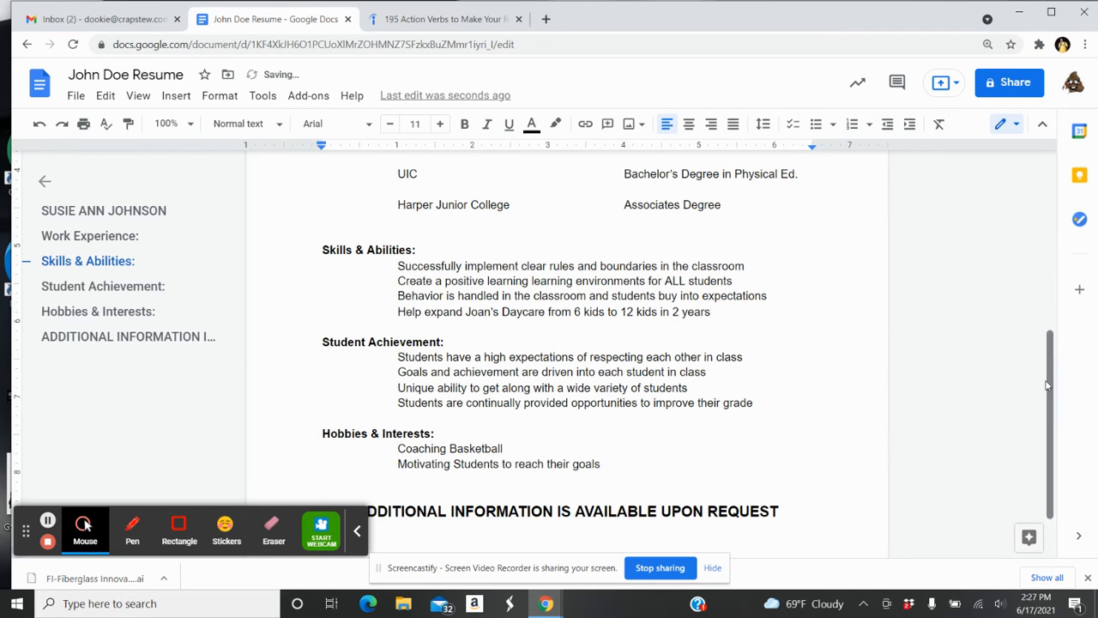
pyautogui.moveTo(1049, 383); pyautogui.dragTo(1049, 314)
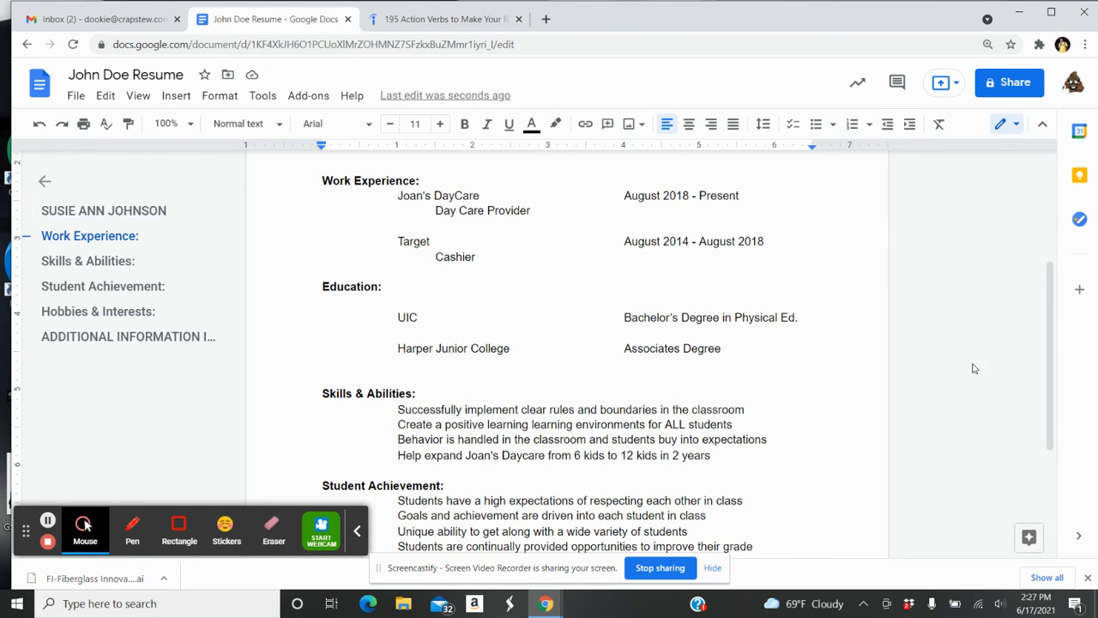
pyautogui.click(677, 457)
pyautogui.press('BackSpace')
pyautogui.press('BackSpace')
pyautogui.write('3')
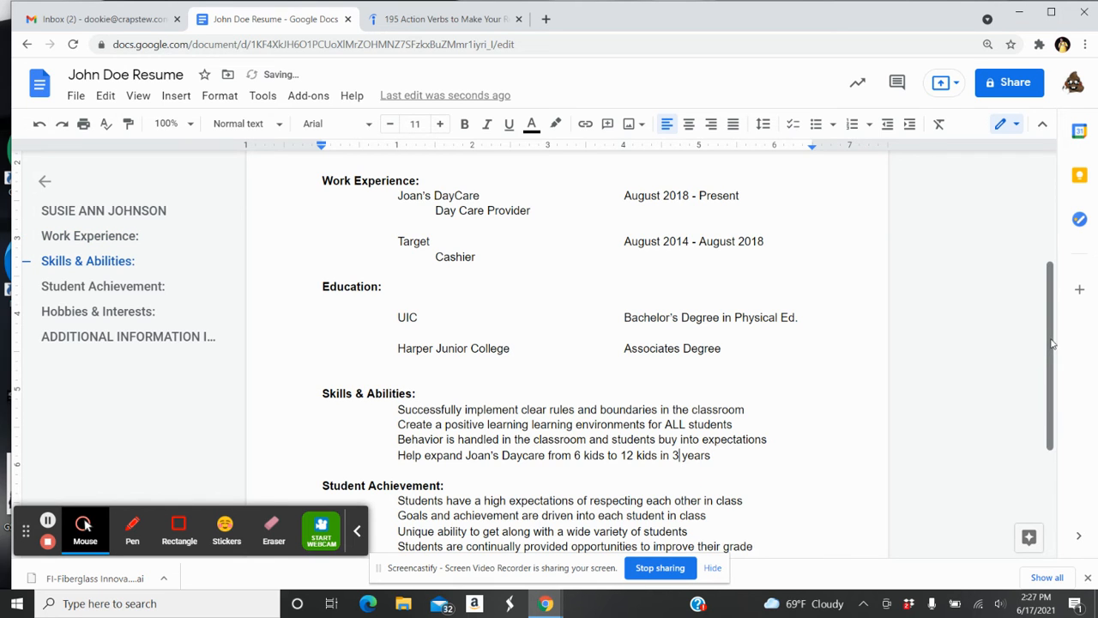
pyautogui.moveTo(1051, 343); pyautogui.dragTo(1044, 291)
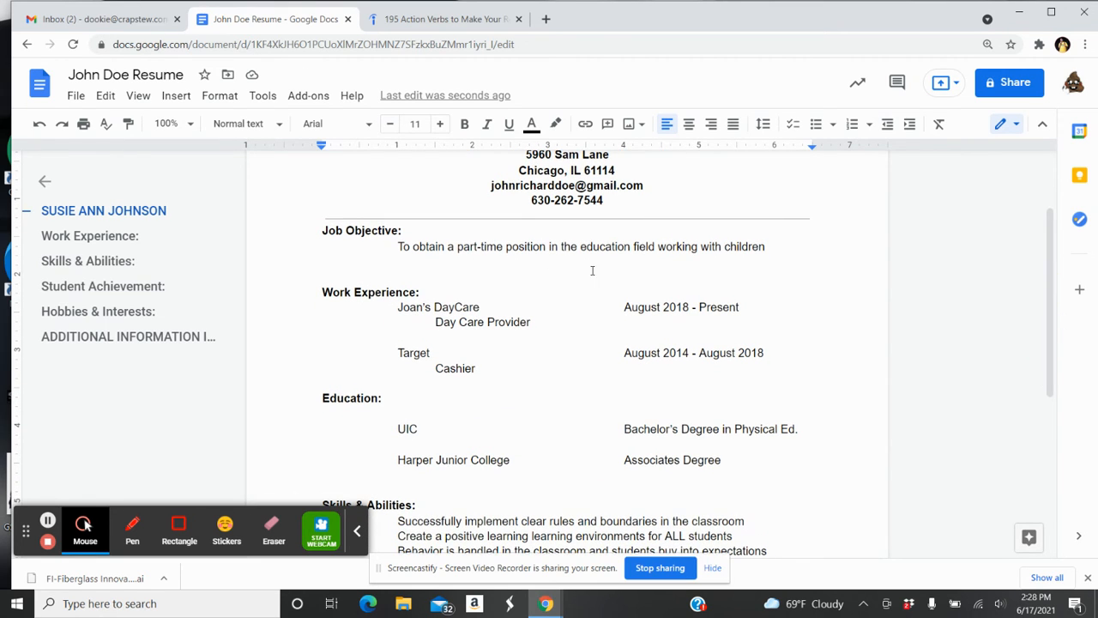
# Rename the Job Objective heading to Career Objective
pyautogui.click(343, 231)
pyautogui.press('BackSpace')
pyautogui.press('BackSpace')
pyautogui.press('BackSpace')
pyautogui.press('BackSpace')
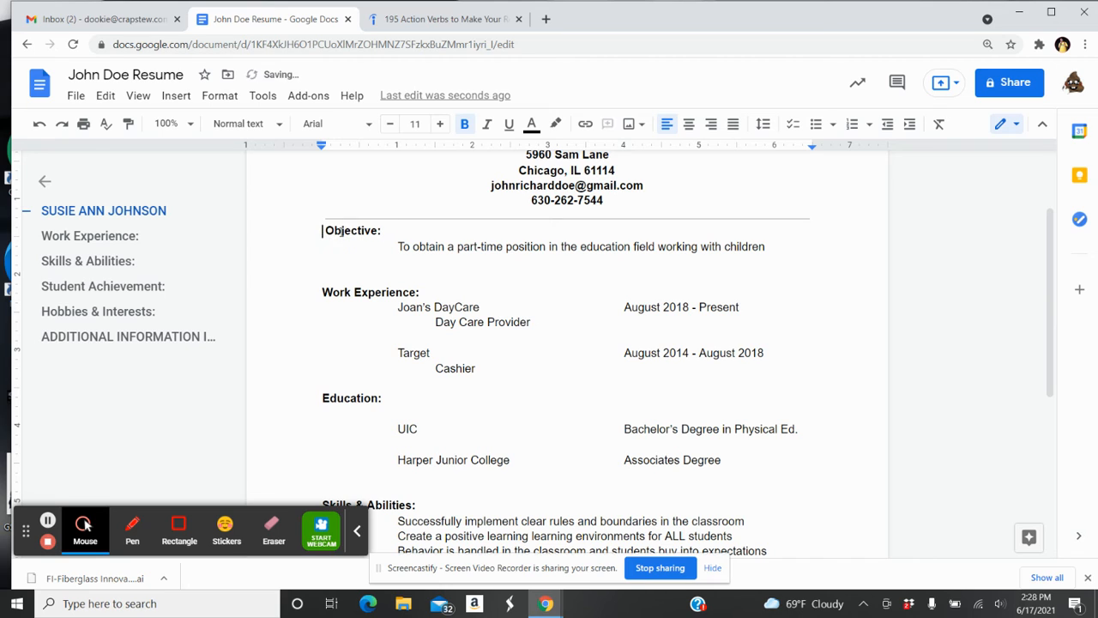
pyautogui.write('Career')
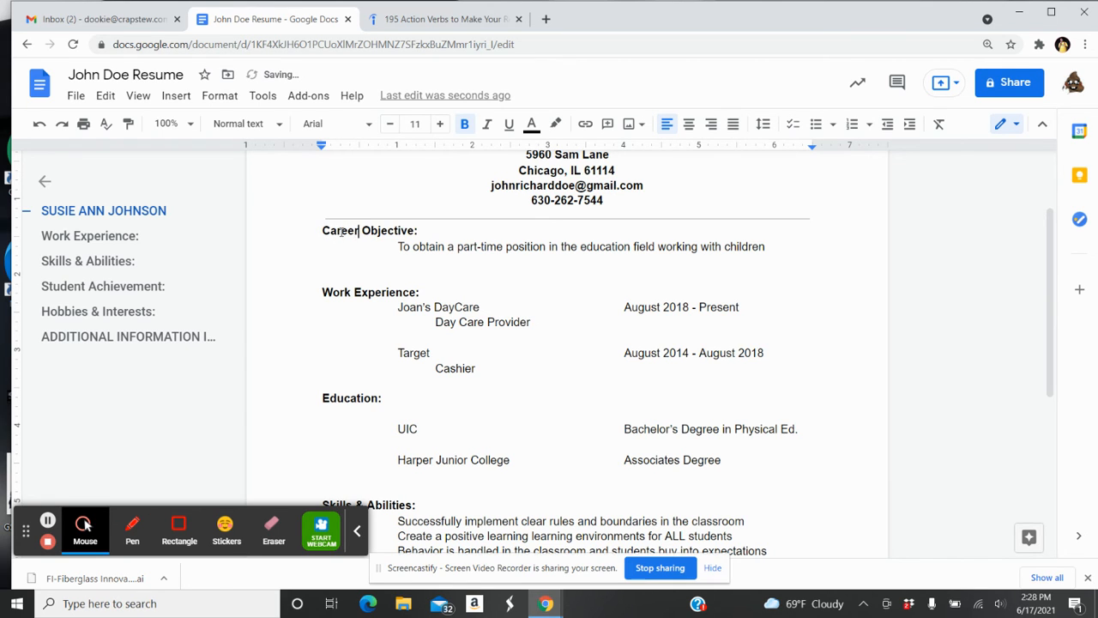
# Change the objective to seek a full-time instead of part-time position
pyautogui.click(481, 247)
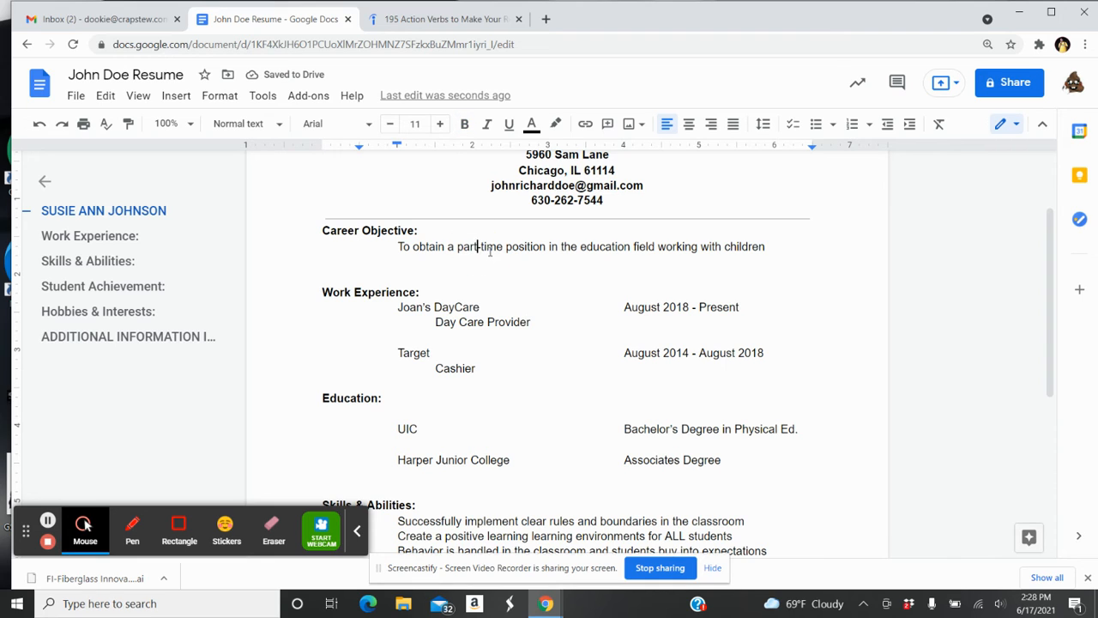
pyautogui.press('BackSpace')
pyautogui.press('BackSpace')
pyautogui.press('BackSpace')
pyautogui.press('BackSpace')
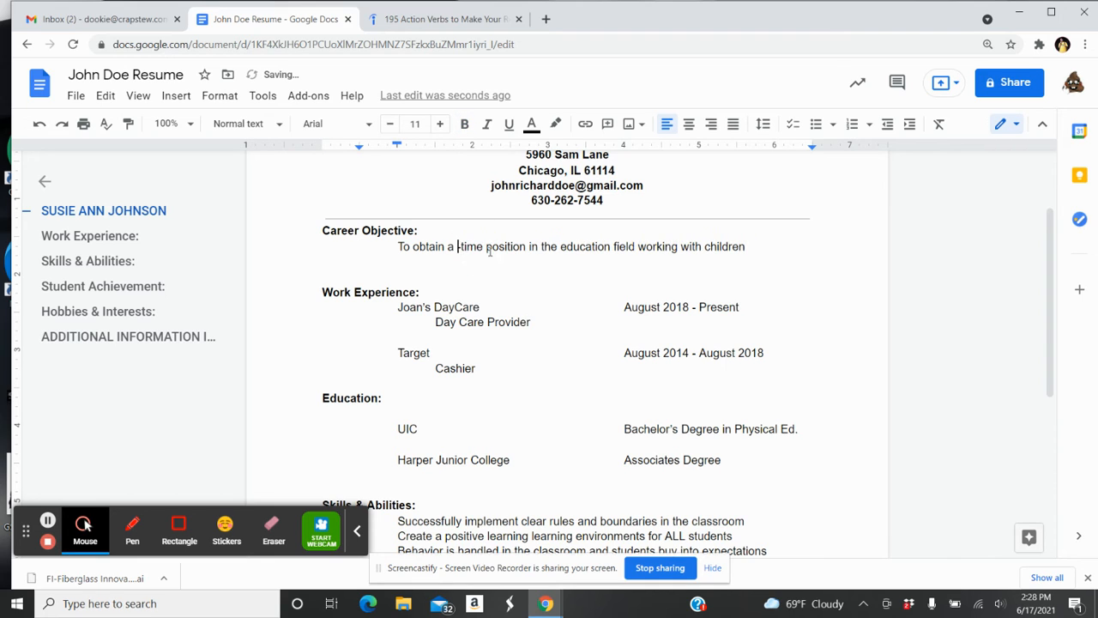
pyautogui.write('full')
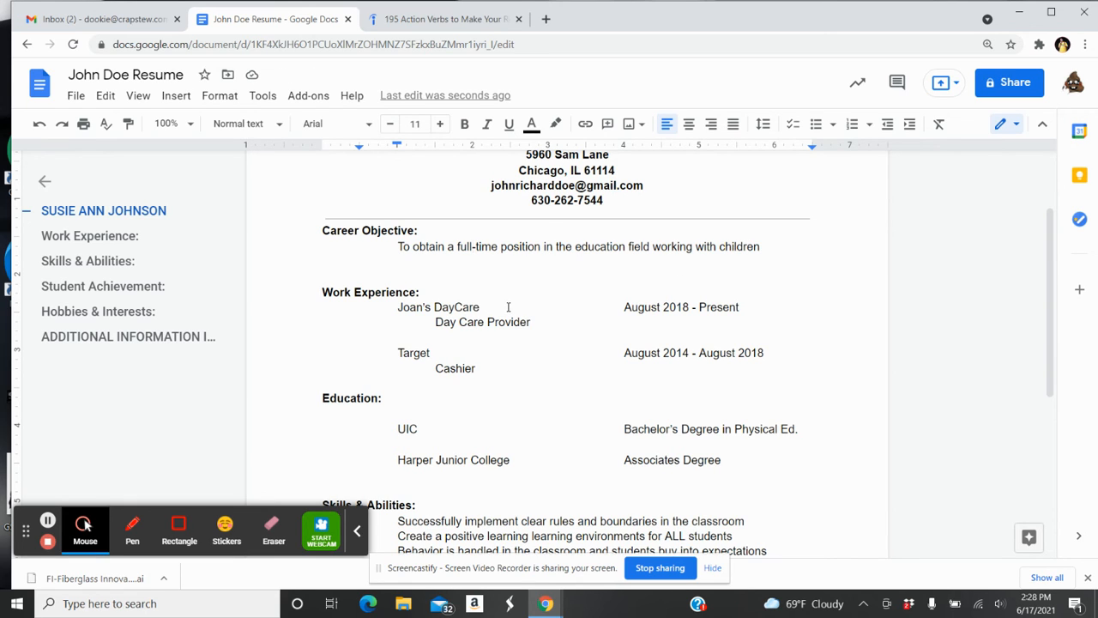
pyautogui.moveTo(1053, 259); pyautogui.dragTo(1053, 384)
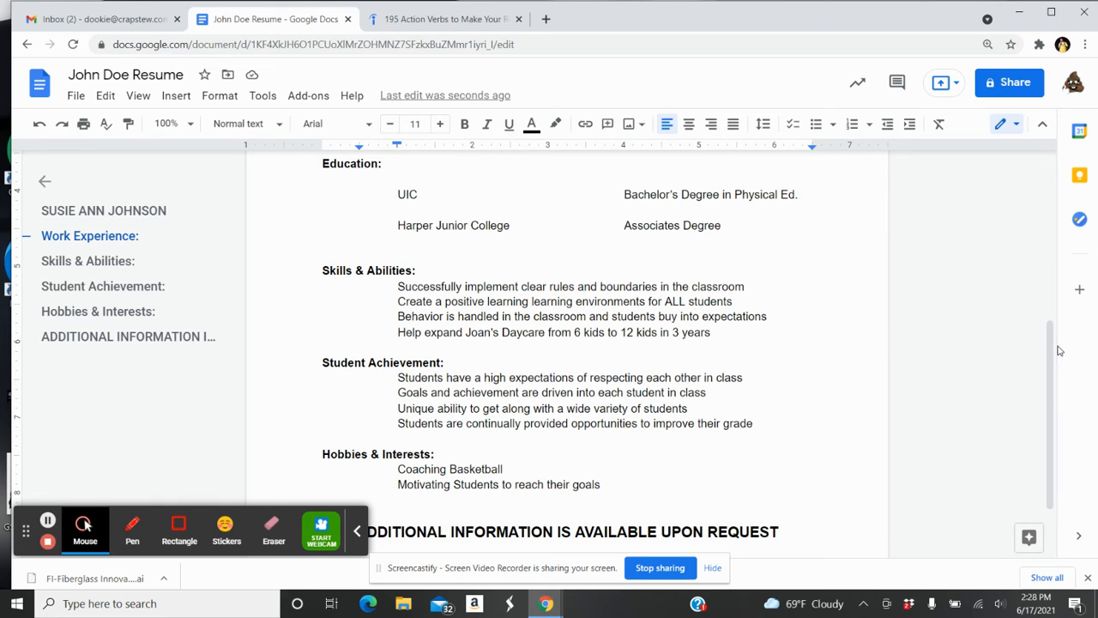
pyautogui.moveTo(1052, 355); pyautogui.dragTo(1057, 415)
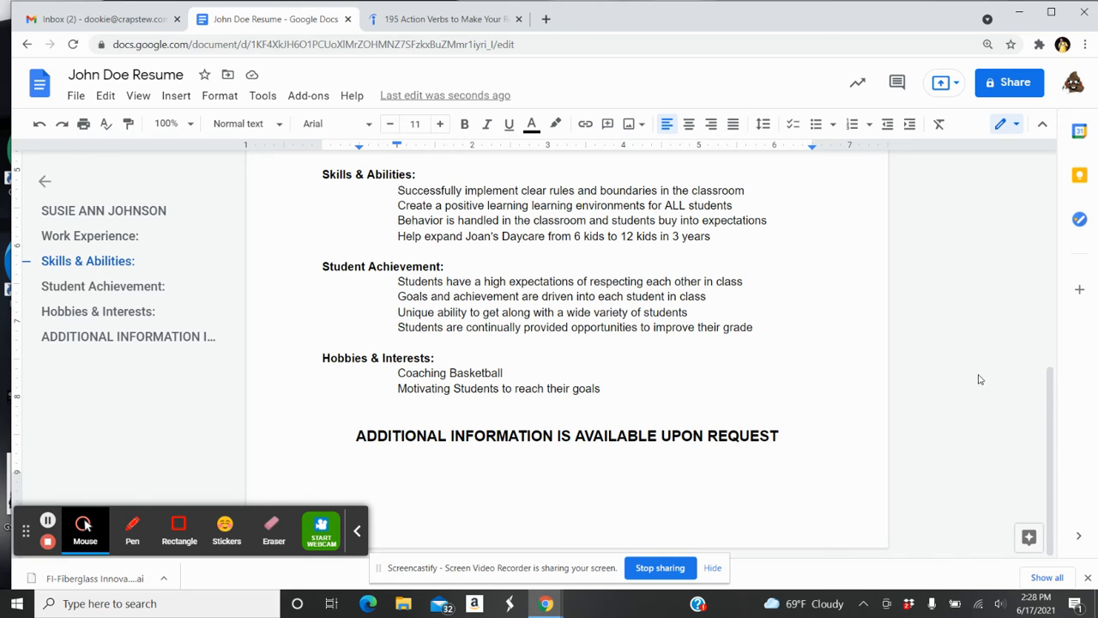
pyautogui.moveTo(1050, 401)
pyautogui.mouseDown()
pyautogui.moveTo(1054, 433)
pyautogui.moveTo(1055, 248)
pyautogui.moveTo(1060, 408)
pyautogui.mouseUp()
# Add the indented hobby line 'Interested in learning the business side of daycare operations'
pyautogui.click(605, 388)
pyautogui.press('Return')
pyautogui.press('Tab')
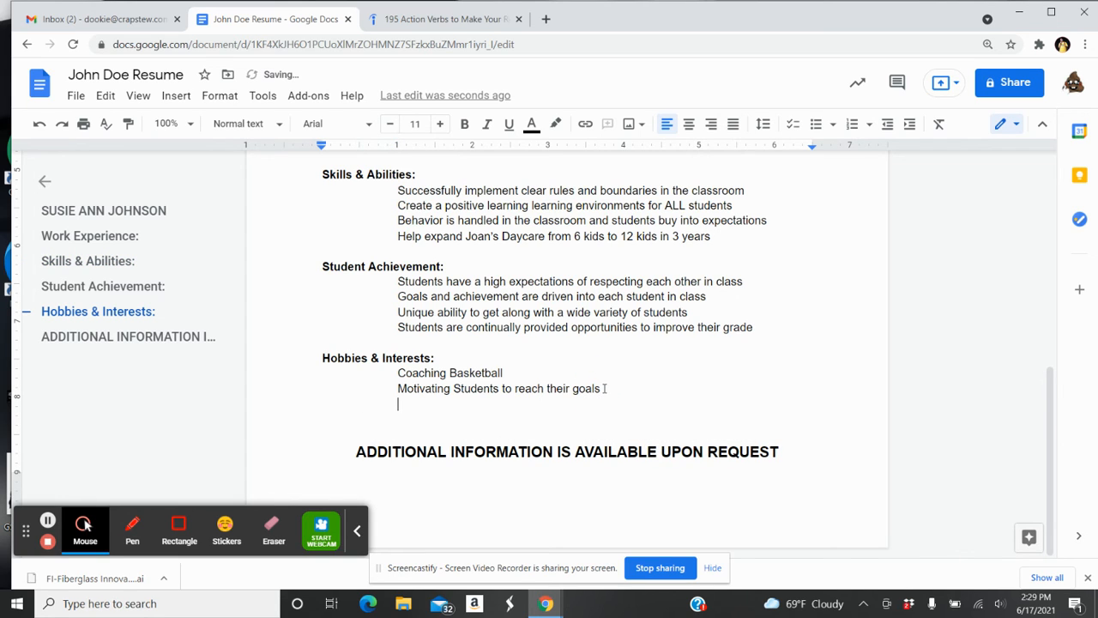
pyautogui.write('Interes')
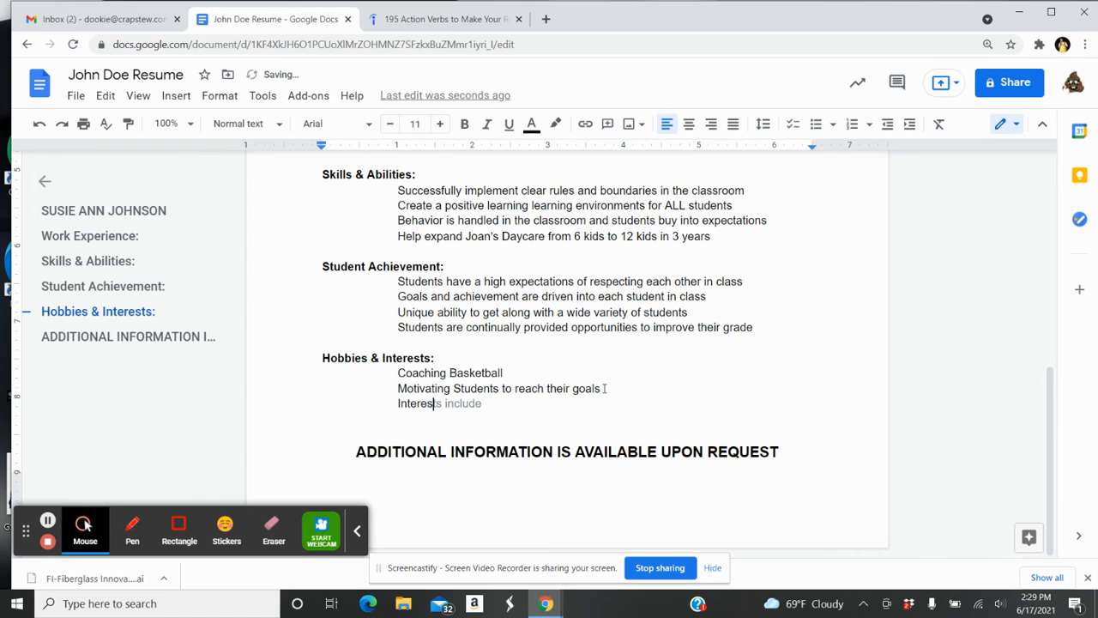
pyautogui.write('ted in learning the bus')
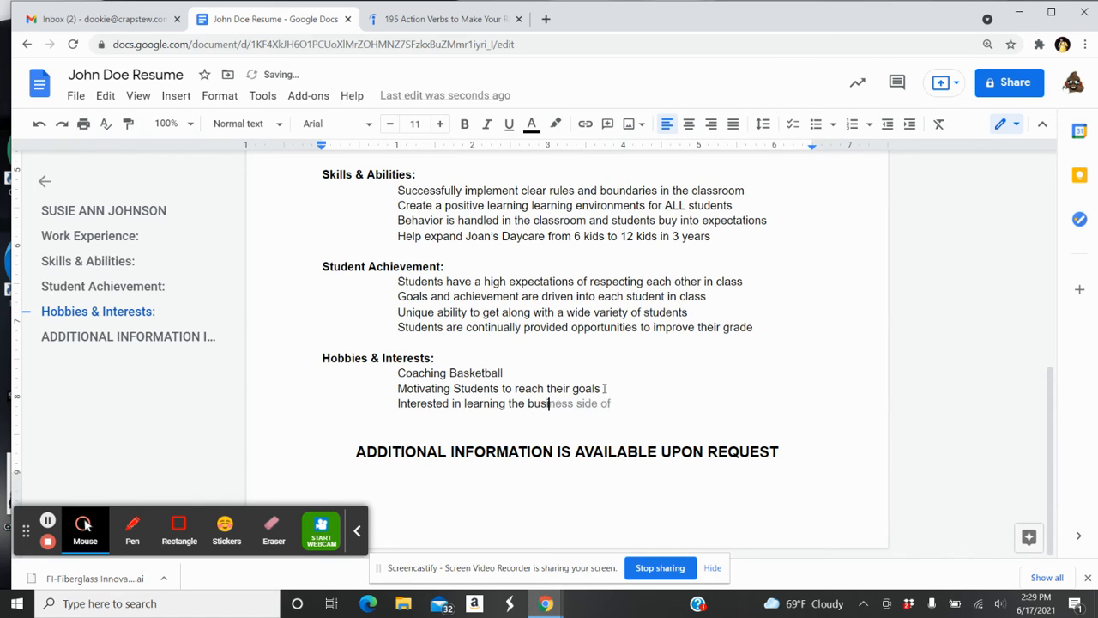
pyautogui.write('iness side of ')
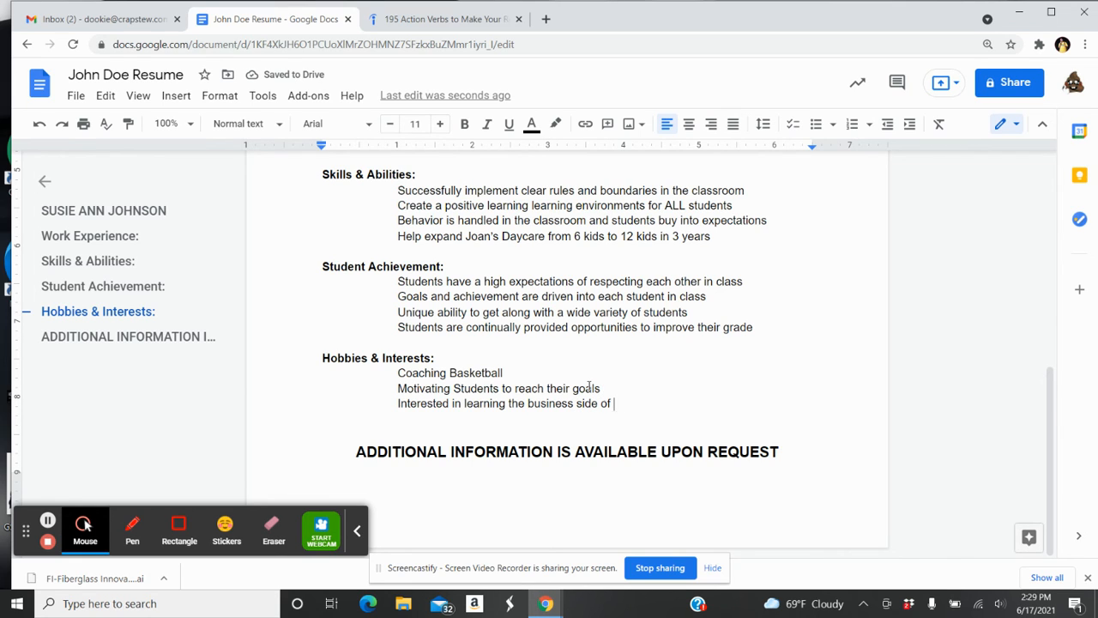
pyautogui.write('daycare operation s')
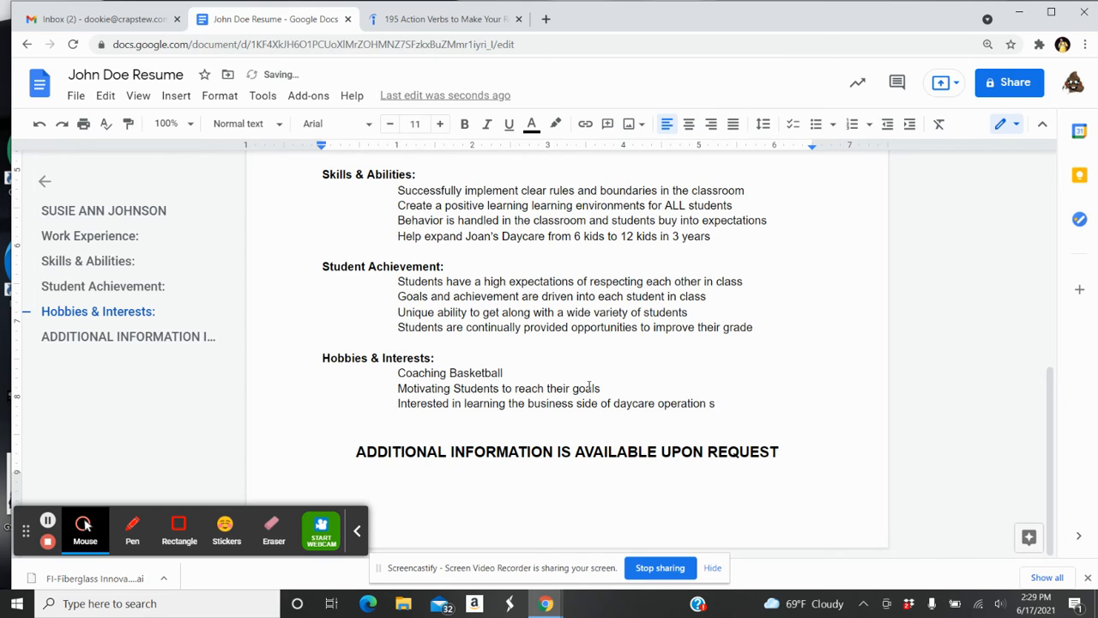
pyautogui.press('BackSpace')
pyautogui.press('BackSpace')
pyautogui.write('s')
pyautogui.moveTo(1048, 418); pyautogui.dragTo(1056, 382)
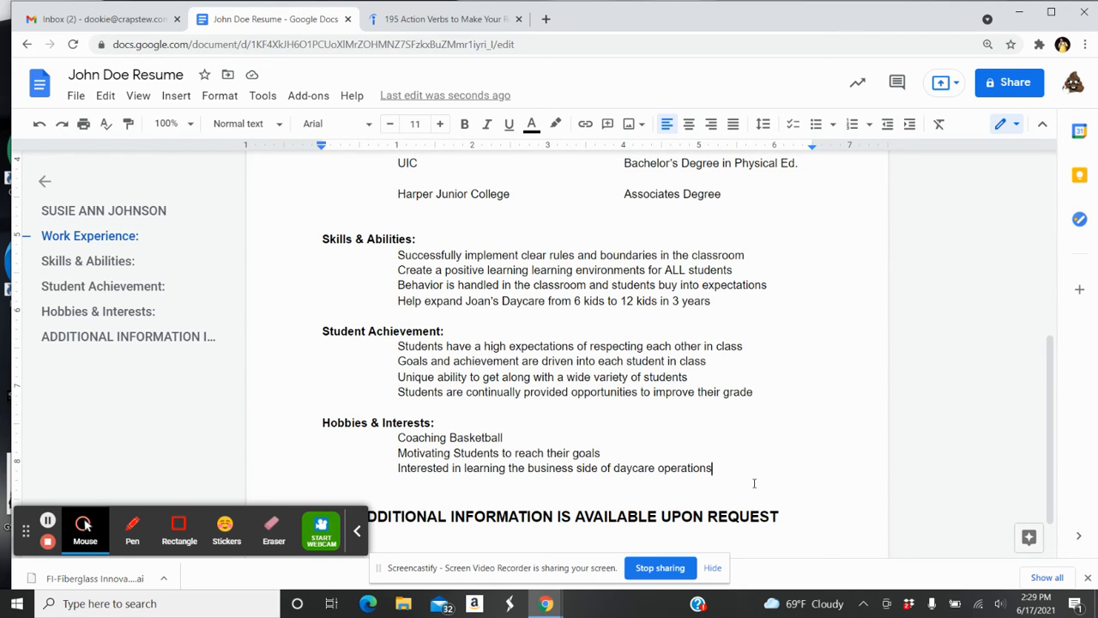
# Start another indented hobby line beginning 'Enjoy co'
pyautogui.press('Return')
pyautogui.press('Tab')
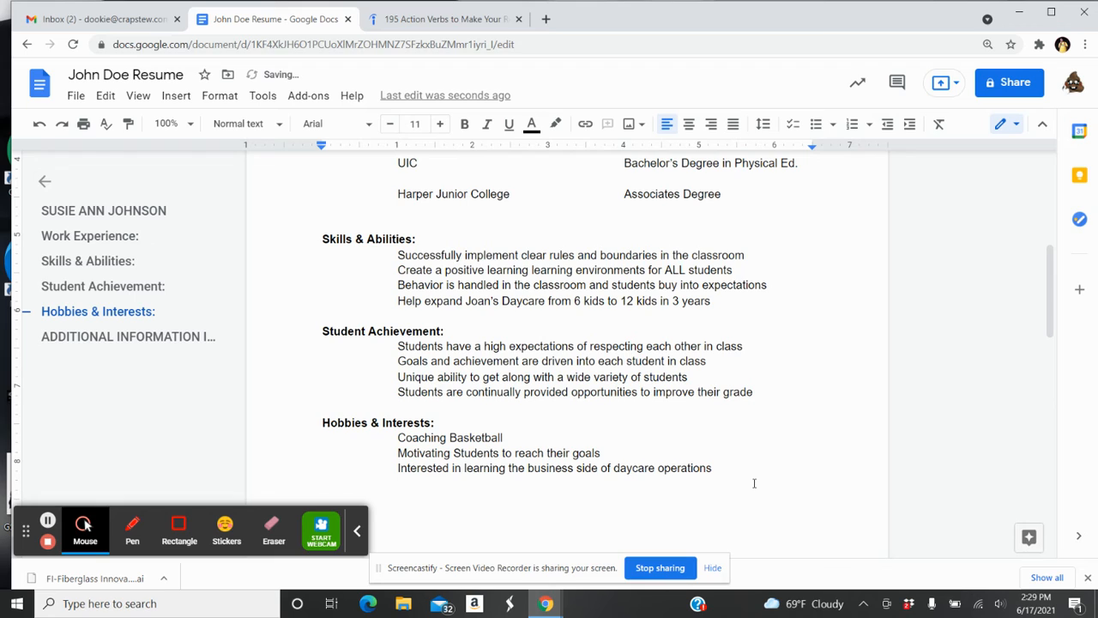
pyautogui.write('Enjoy co')
# Make 'Students' and 'Basketball' lowercase in the hobbies list
pyautogui.press('BackSpace')
pyautogui.press('BackSpace')
pyautogui.click(462, 452)
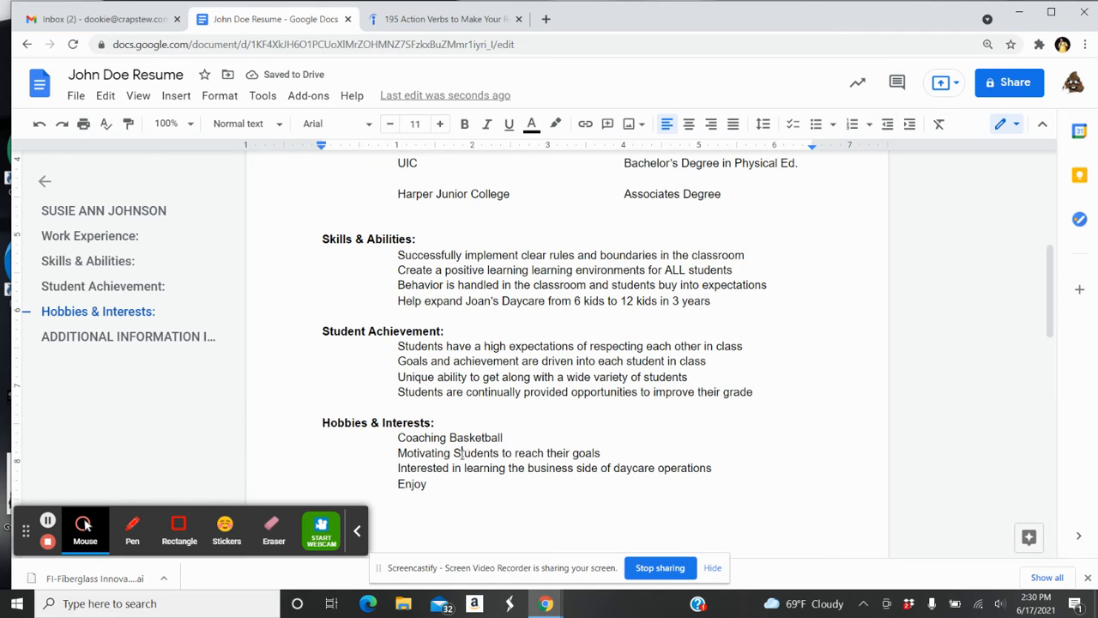
pyautogui.press('BackSpace')
pyautogui.write('s')
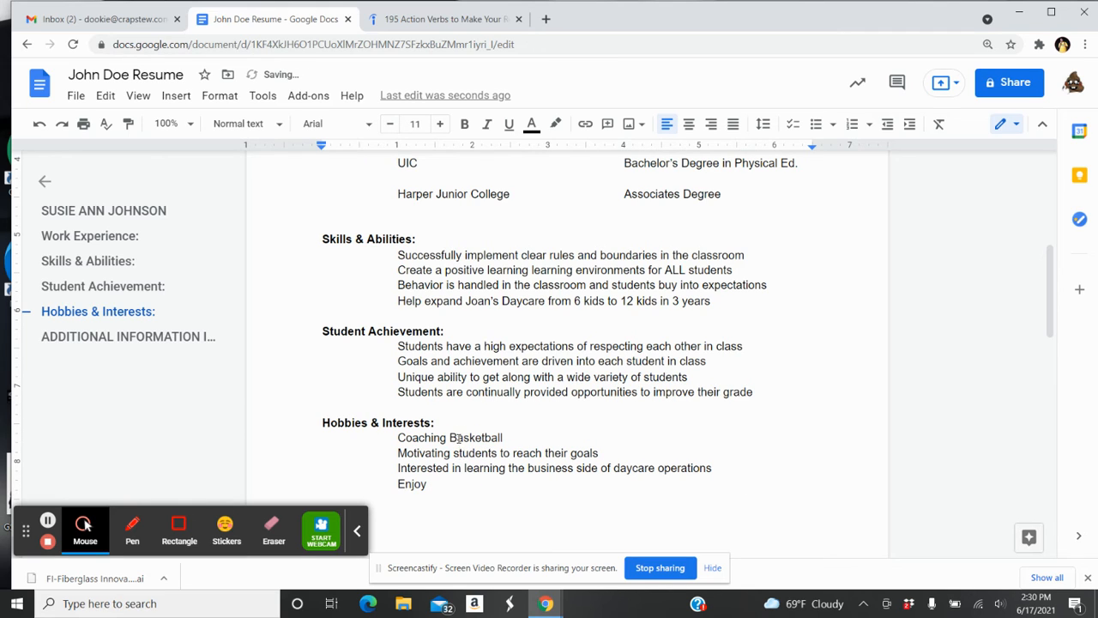
pyautogui.click(458, 437)
pyautogui.press('BackSpace')
pyautogui.write('b')
# Complete the hobby line as 'Enjoy collecting coins in my spare time'
pyautogui.click(436, 492)
pyautogui.write('collect')
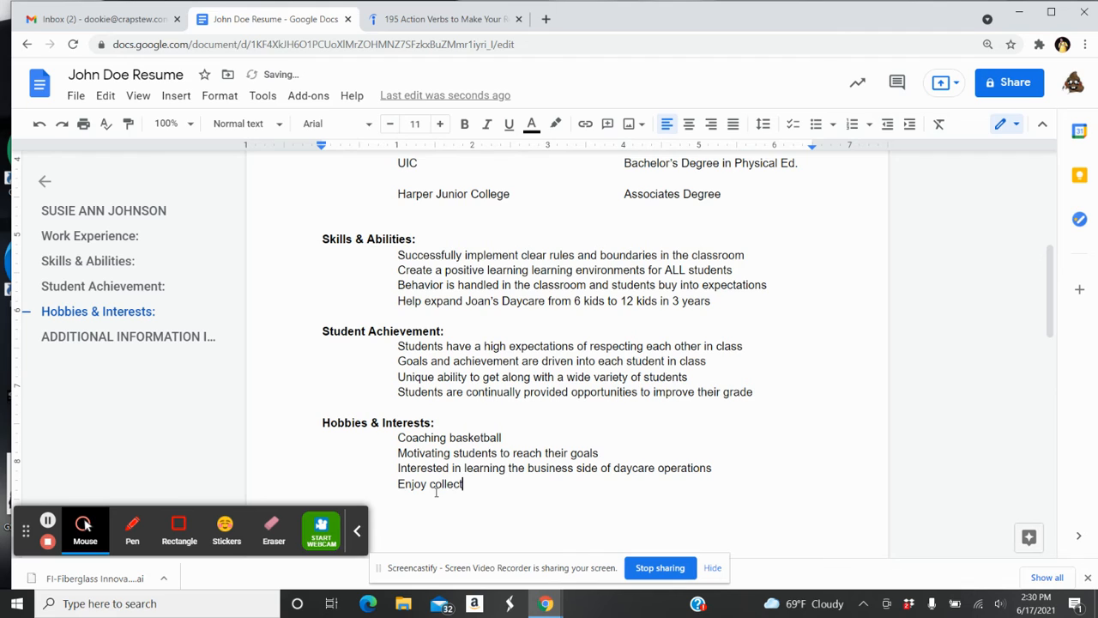
pyautogui.write('ion')
pyautogui.press('BackSpace')
pyautogui.press('BackSpace')
pyautogui.press('BackSpace')
pyautogui.write('ng coins in my sp')
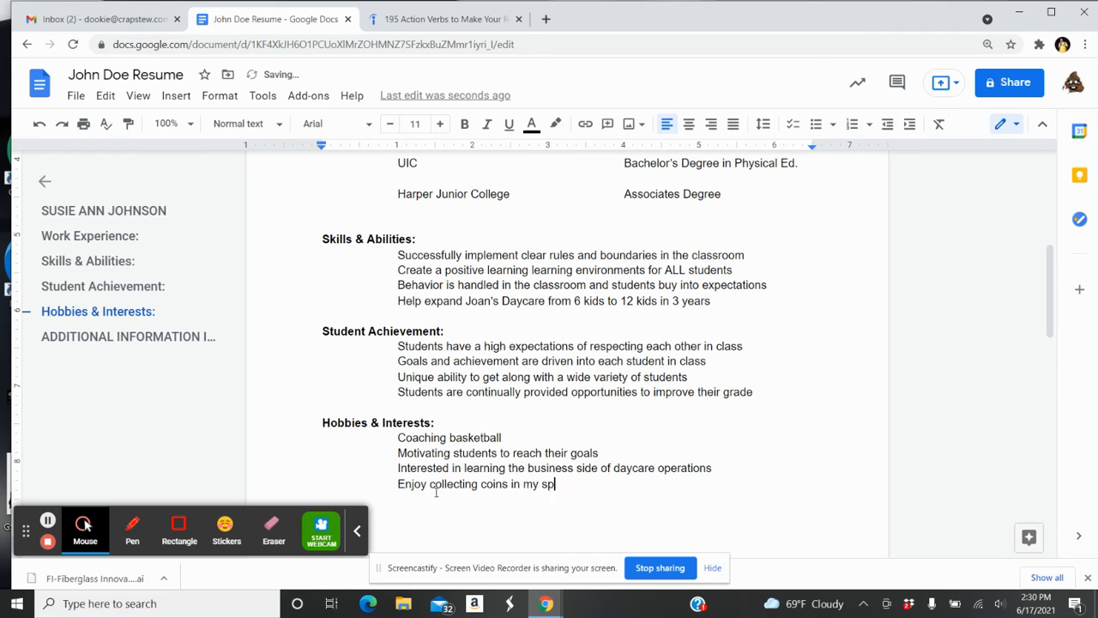
pyautogui.write('are time')
pyautogui.moveTo(1048, 302)
pyautogui.mouseDown()
pyautogui.moveTo(1048, 222)
pyautogui.moveTo(1048, 295)
pyautogui.mouseUp()
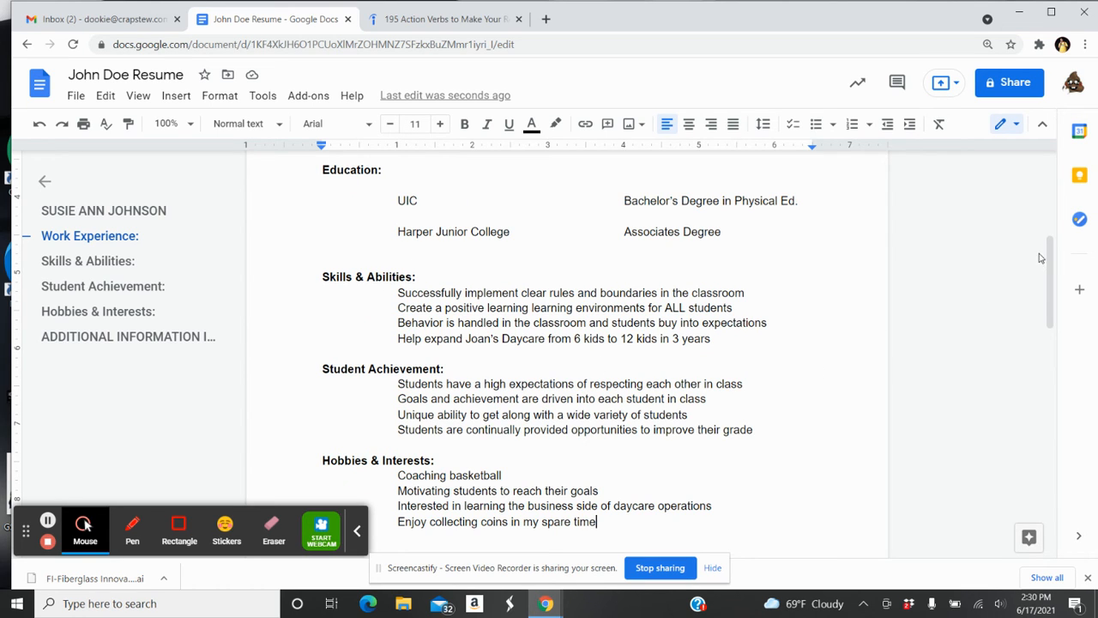
pyautogui.moveTo(1051, 264); pyautogui.dragTo(1055, 317)
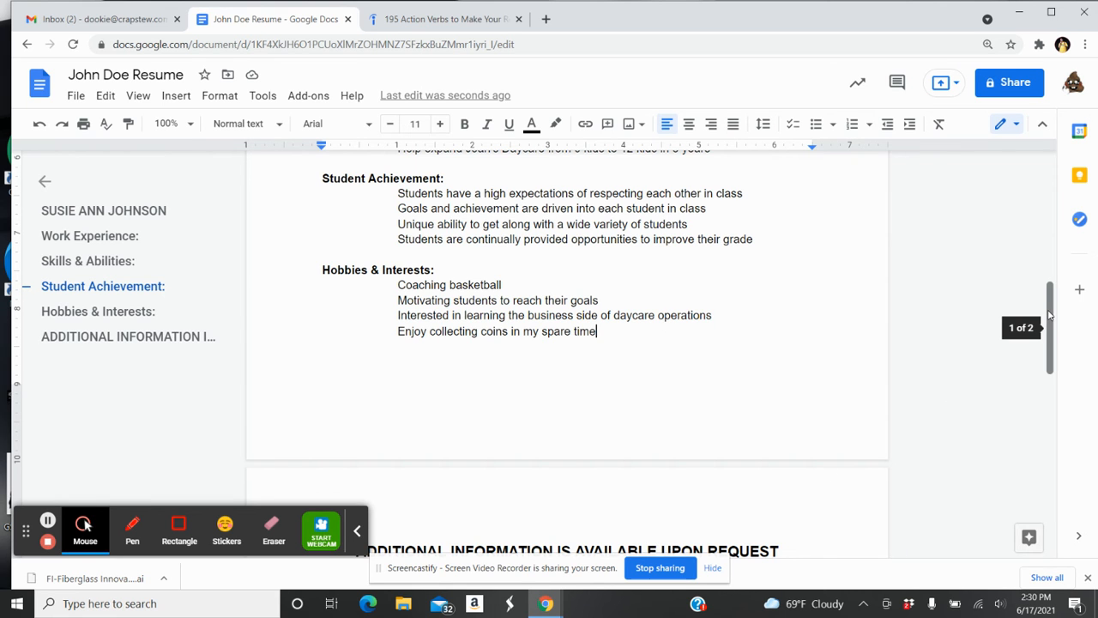
pyautogui.moveTo(1052, 320); pyautogui.dragTo(1057, 232)
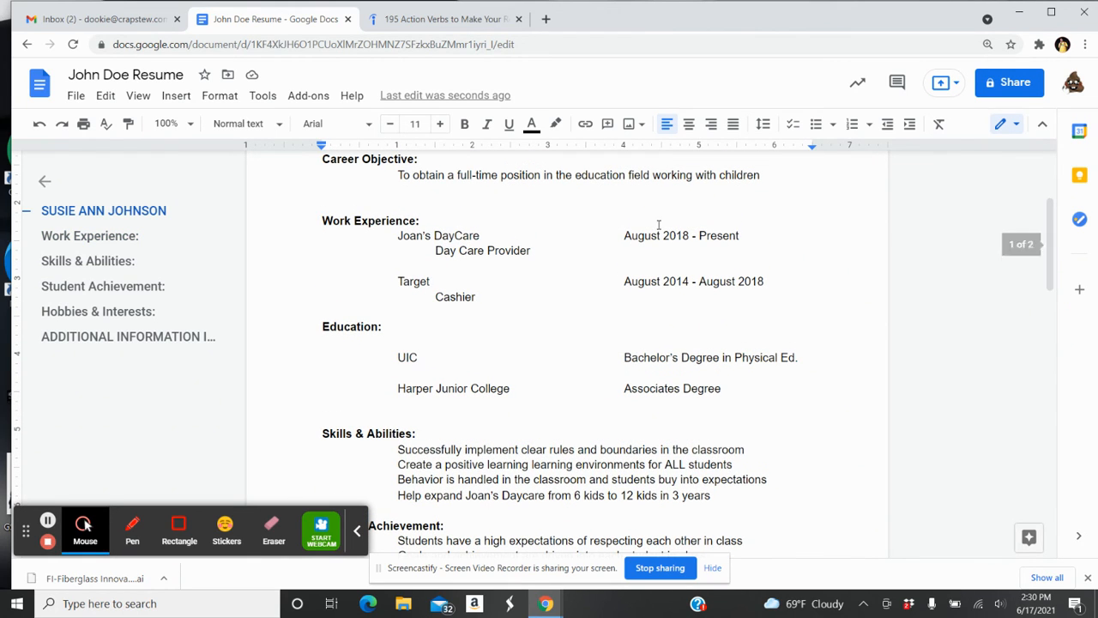
# Delete the blank line under the Education heading, keeping one blank line before Harper Junior College
pyautogui.click(392, 374)
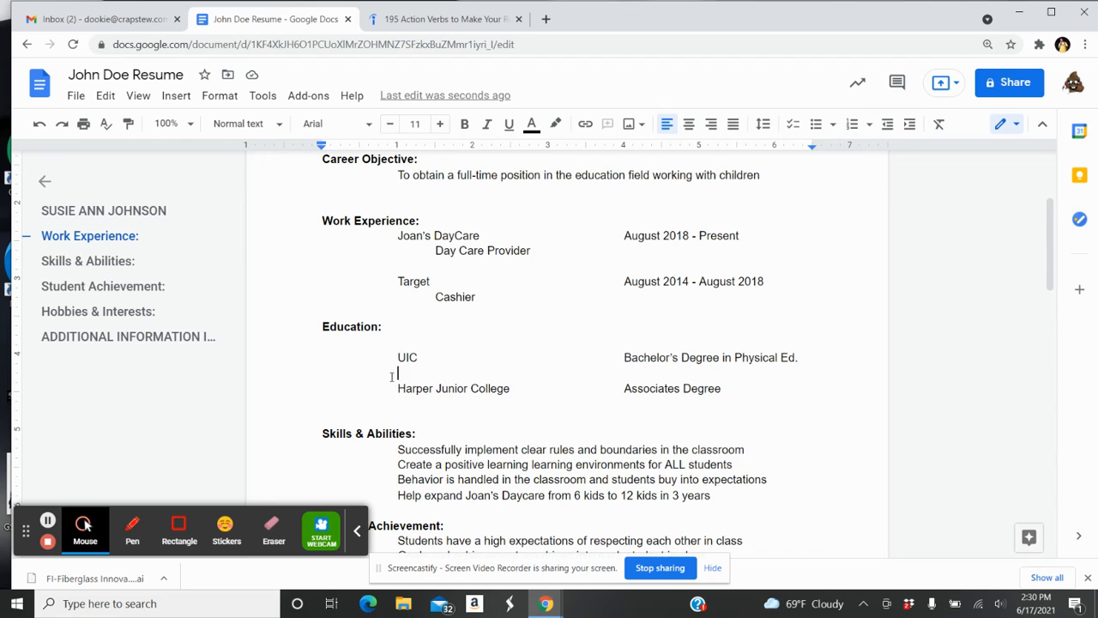
pyautogui.press('BackSpace')
pyautogui.press('BackSpace')
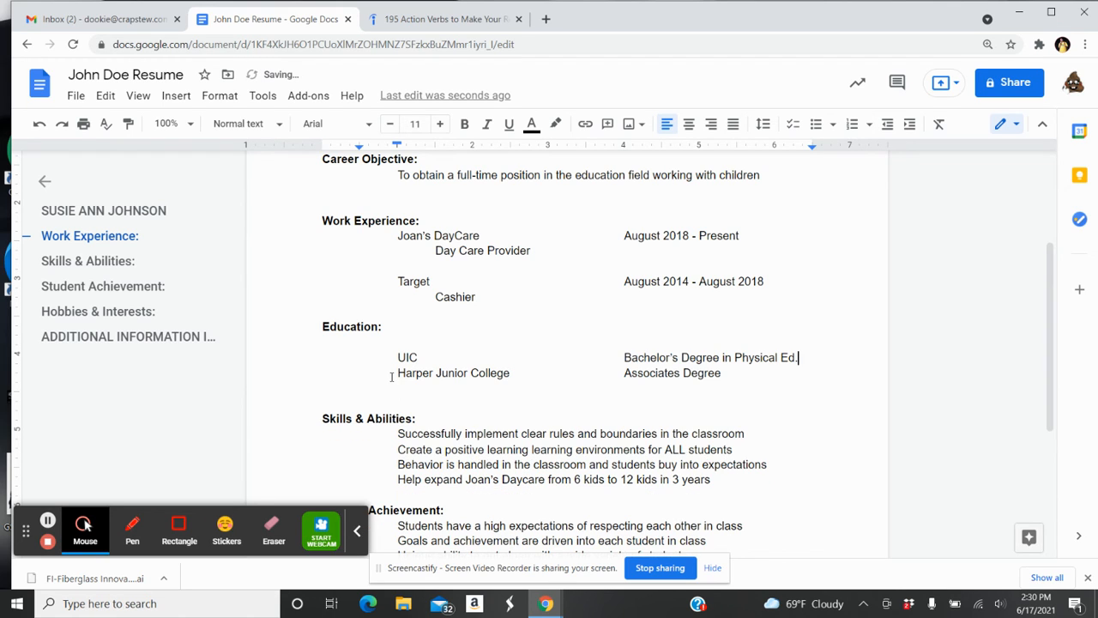
pyautogui.click(392, 345)
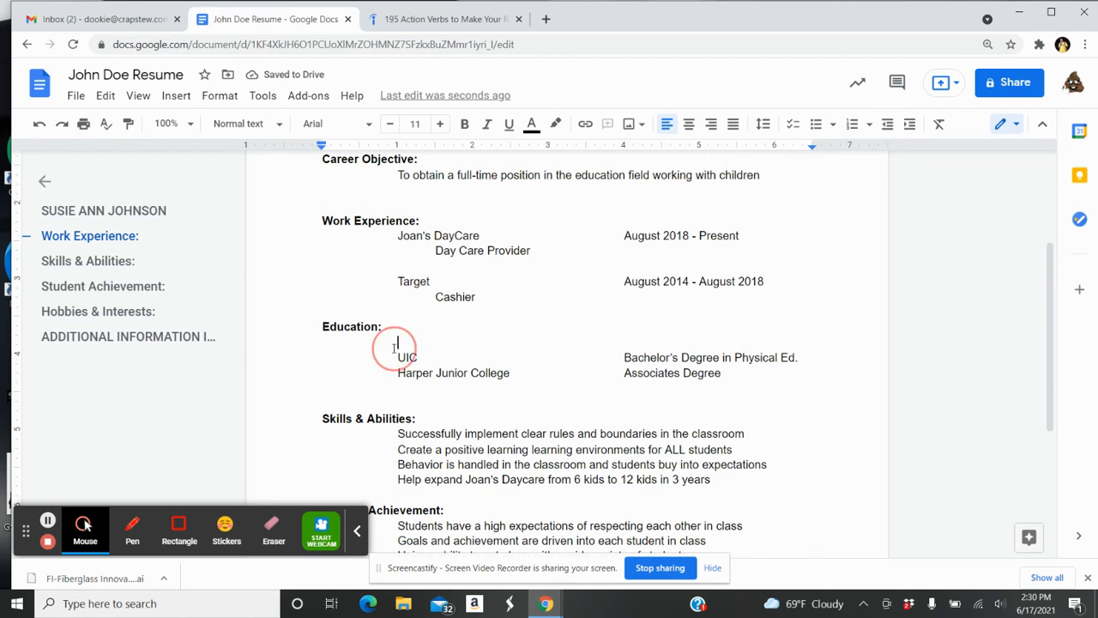
pyautogui.press('BackSpace')
pyautogui.press('BackSpace')
pyautogui.press('BackSpace')
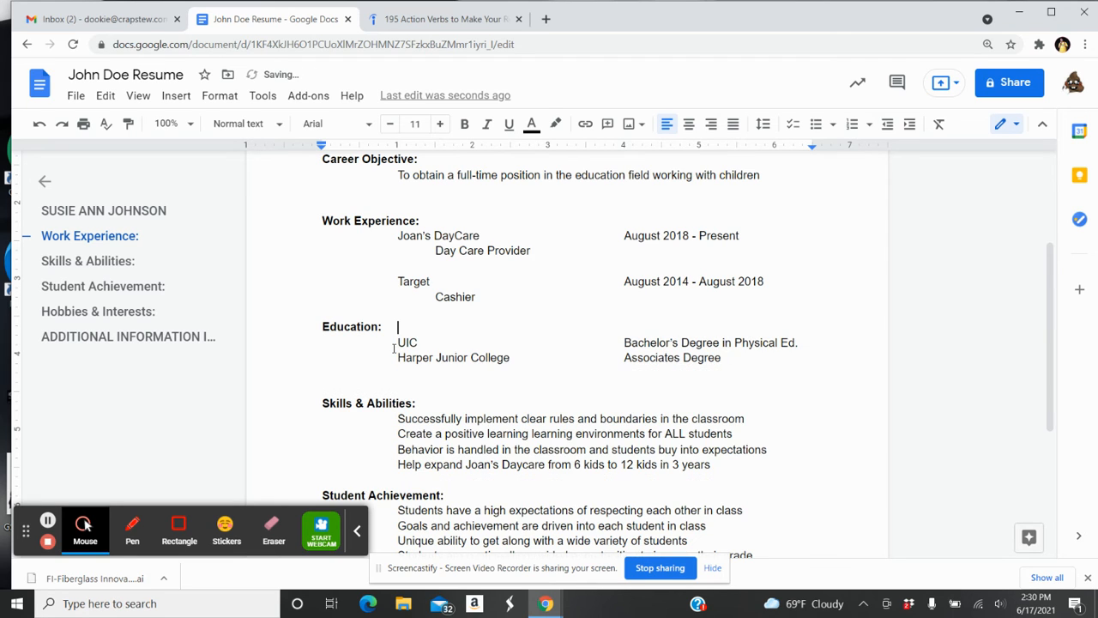
pyautogui.click(804, 344)
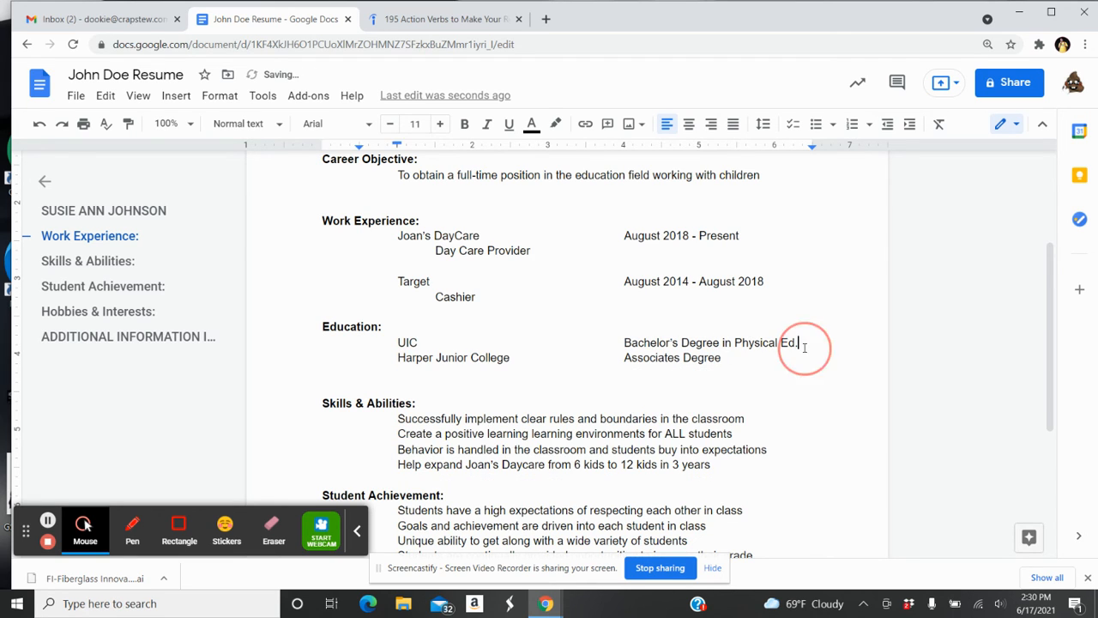
pyautogui.press('Return')
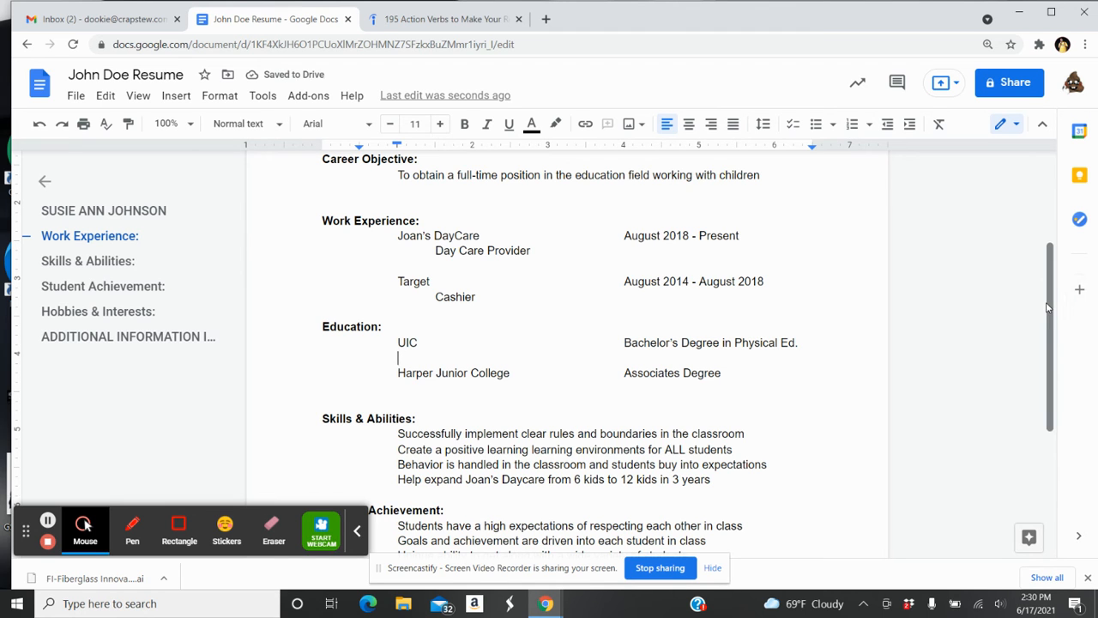
pyautogui.moveTo(1046, 308); pyautogui.dragTo(1060, 464)
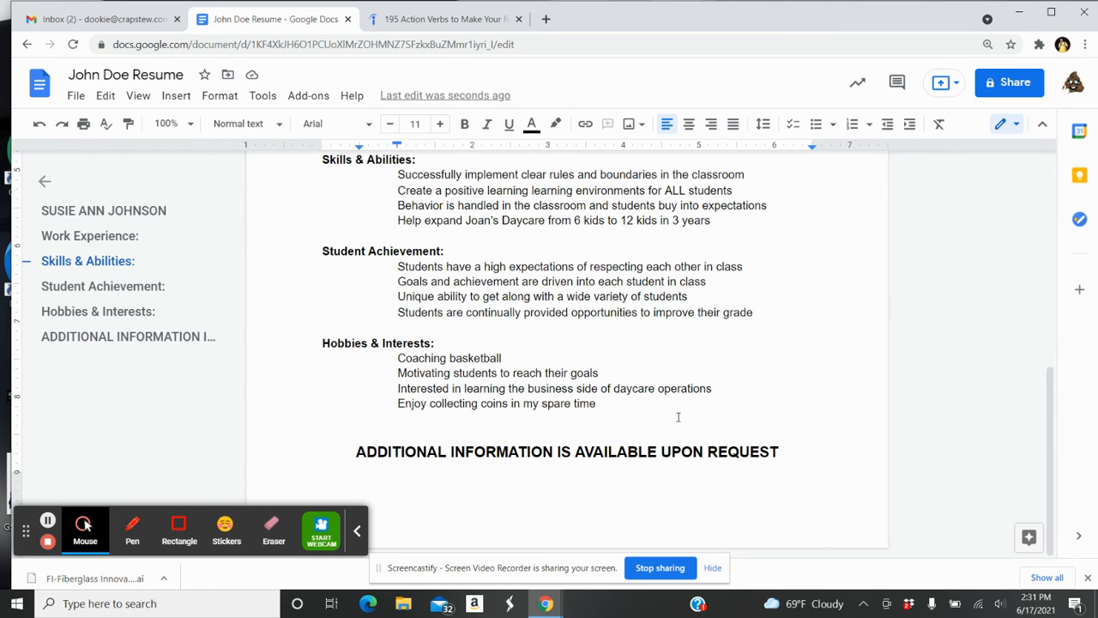
pyautogui.moveTo(1052, 437); pyautogui.dragTo(1042, 415)
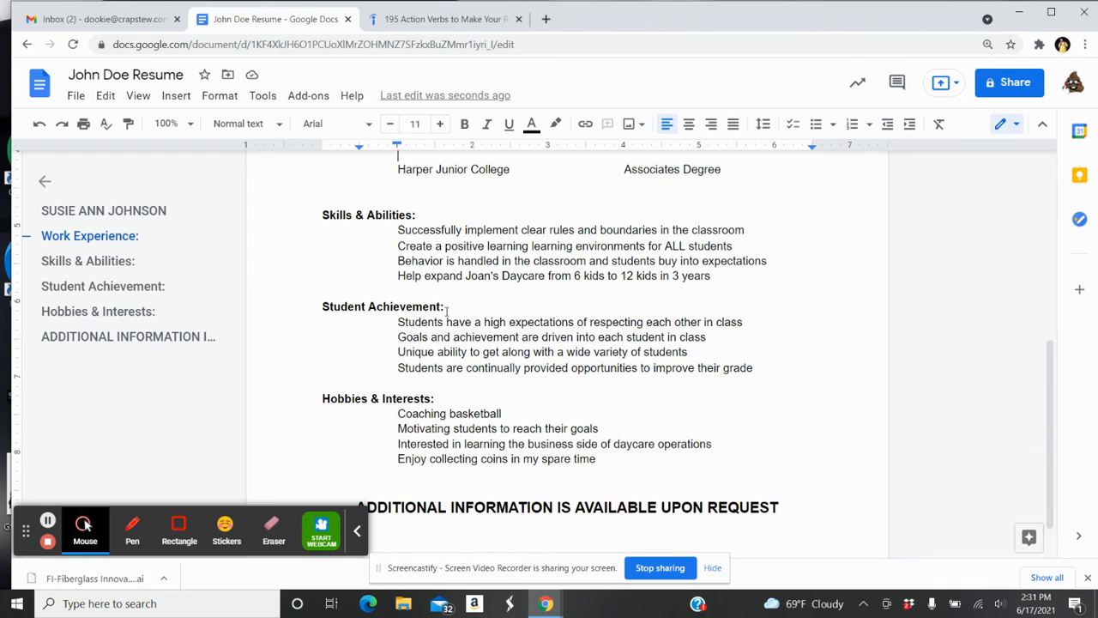
# Retype the section heading above the four achievement entries as 'Student Achievement'
pyautogui.moveTo(444, 306); pyautogui.dragTo(313, 310)
pyautogui.press('BackSpace')
pyautogui.write('Volu')
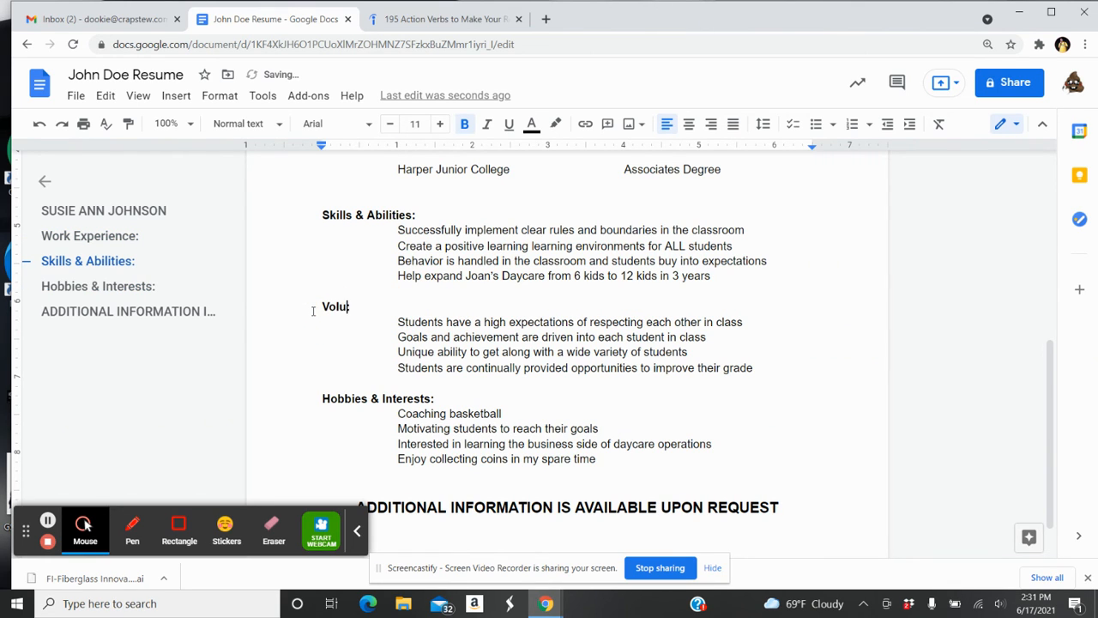
pyautogui.write('nteer Experience')
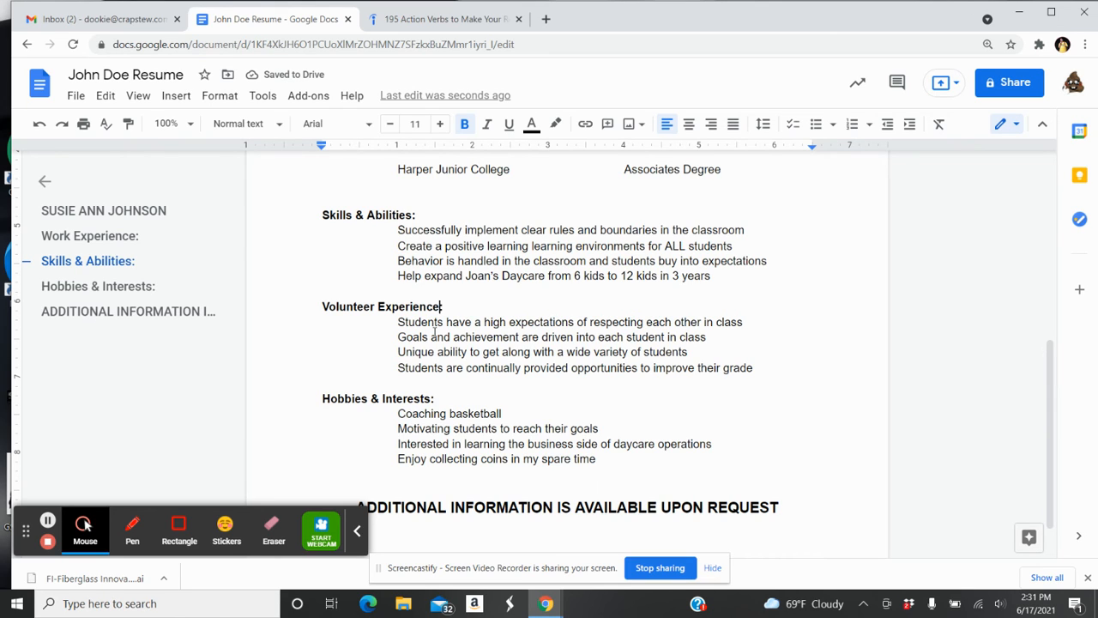
pyautogui.press('BackSpace')
pyautogui.press('BackSpace')
pyautogui.press('BackSpace')
pyautogui.press('BackSpace')
pyautogui.press('BackSpace')
pyautogui.press('BackSpace')
pyautogui.press('BackSpace')
pyautogui.press('BackSpace')
pyautogui.press('BackSpace')
pyautogui.press('BackSpace')
pyautogui.press('BackSpace')
pyautogui.press('BackSpace')
pyautogui.press('BackSpace')
pyautogui.press('BackSpace')
pyautogui.press('BackSpace')
pyautogui.press('BackSpace')
pyautogui.press('BackSpace')
pyautogui.press('BackSpace')
pyautogui.press('BackSpace')
pyautogui.press('BackSpace')
pyautogui.press('BackSpace')
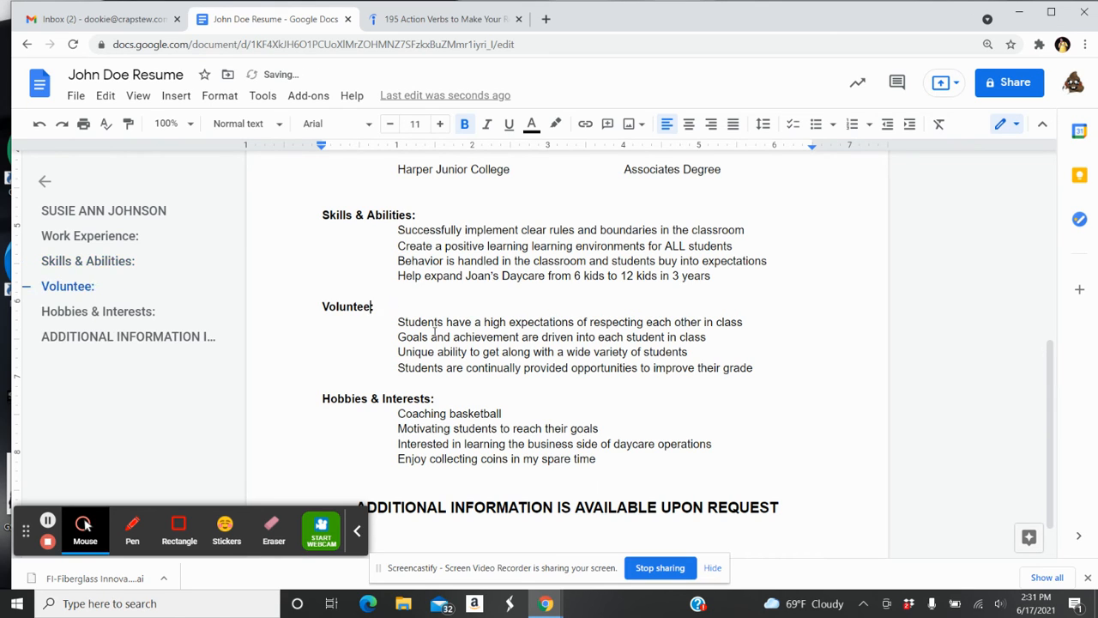
pyautogui.press('Delete')
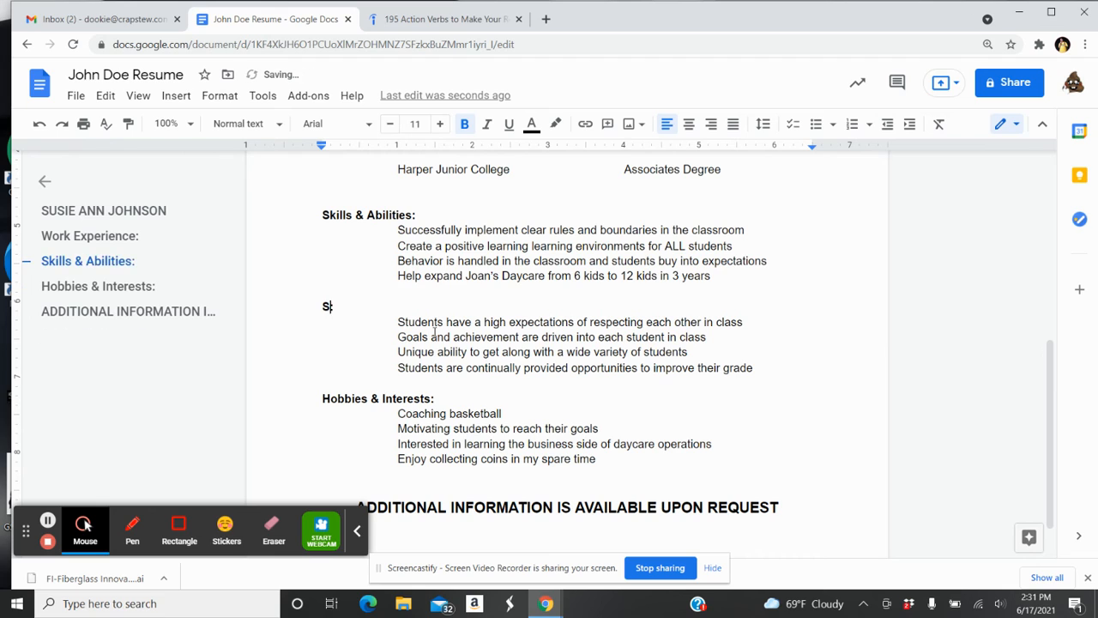
pyautogui.write('Studnet')
pyautogui.press('BackSpace')
pyautogui.press('BackSpace')
pyautogui.press('BackSpace')
pyautogui.write('ent A')
pyautogui.write('cheiv')
pyautogui.press('BackSpace')
pyautogui.press('BackSpace')
pyautogui.press('BackSpace')
pyautogui.write('ieven')
pyautogui.press('BackSpace')
pyautogui.press('BackSpace')
pyautogui.write('m')
pyautogui.press('BackSpace')
pyautogui.press('BackSpace')
pyautogui.write('vemnet')
pyautogui.press('BackSpace')
pyautogui.press('BackSpace')
pyautogui.press('BackSpace')
pyautogui.press('BackSpace')
pyautogui.write('ment')
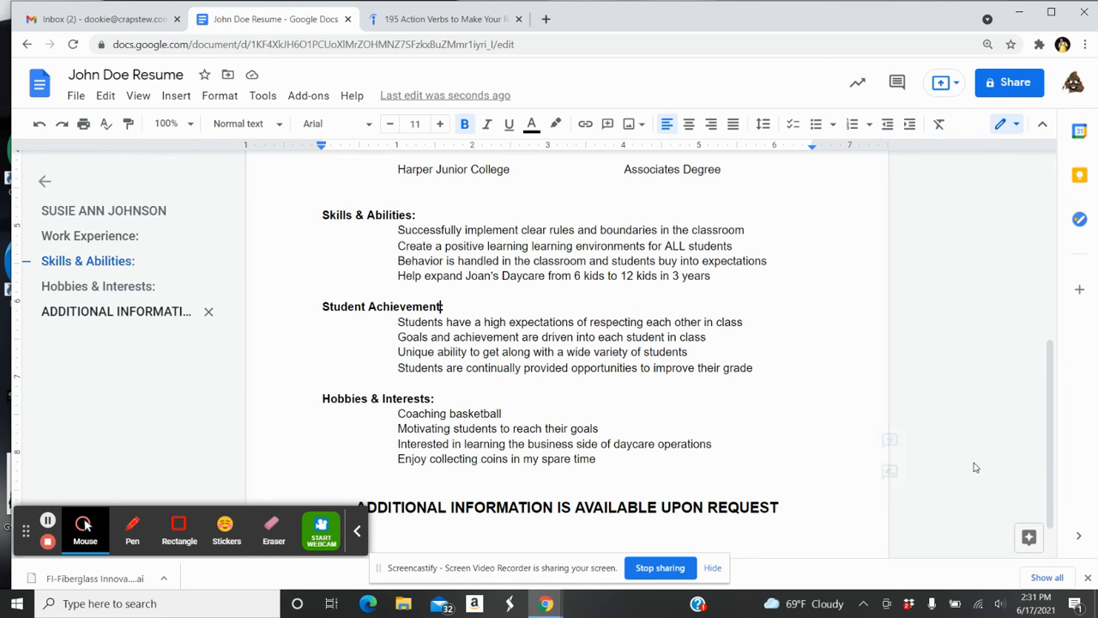
pyautogui.moveTo(1051, 437); pyautogui.dragTo(1043, 314)
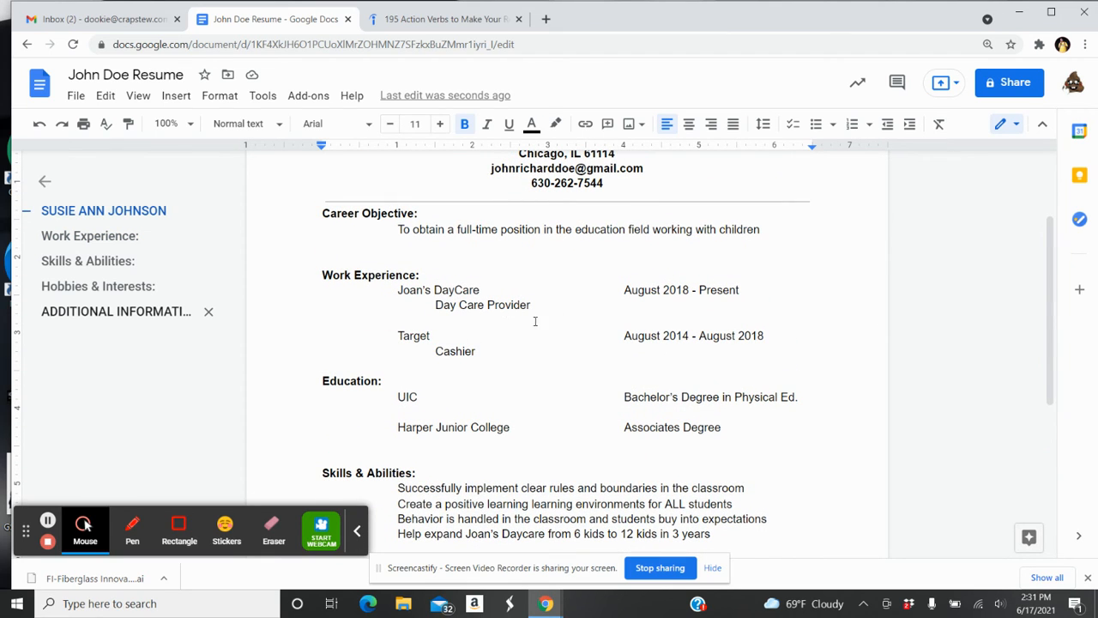
pyautogui.click(1052, 300)
pyautogui.scroll(-3, 1052, 296)
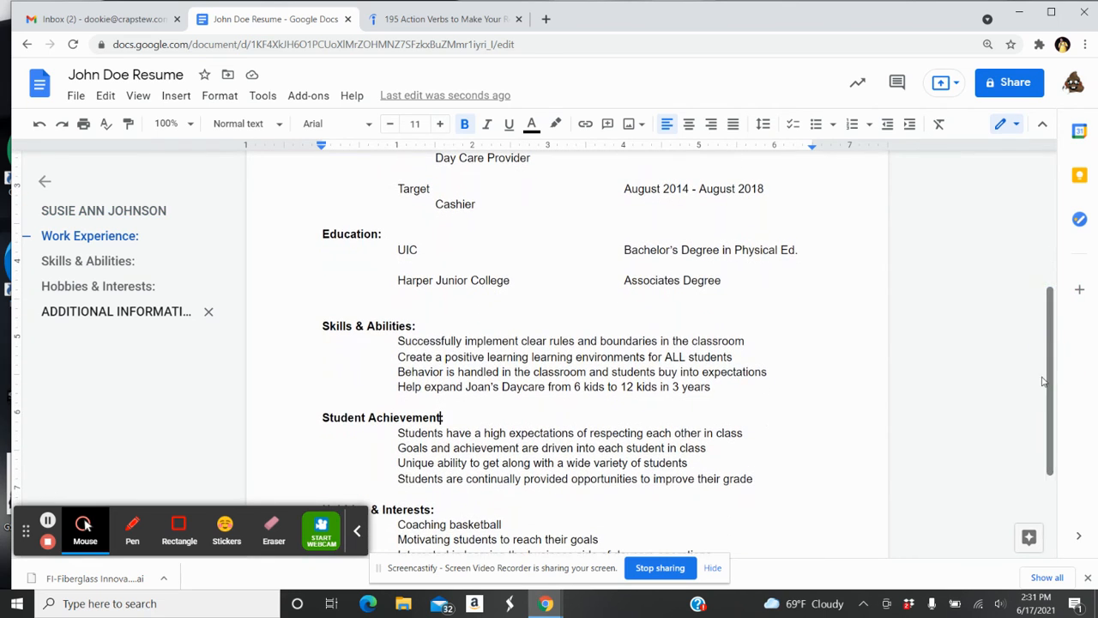
pyautogui.click(518, 400)
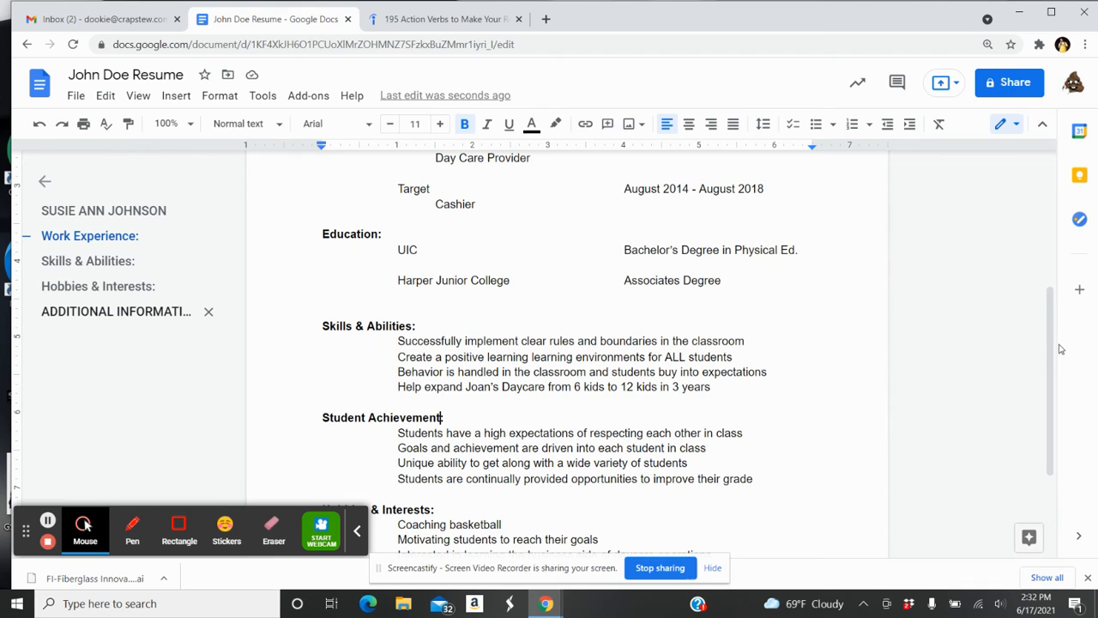
pyautogui.moveTo(1055, 355); pyautogui.dragTo(1054, 284)
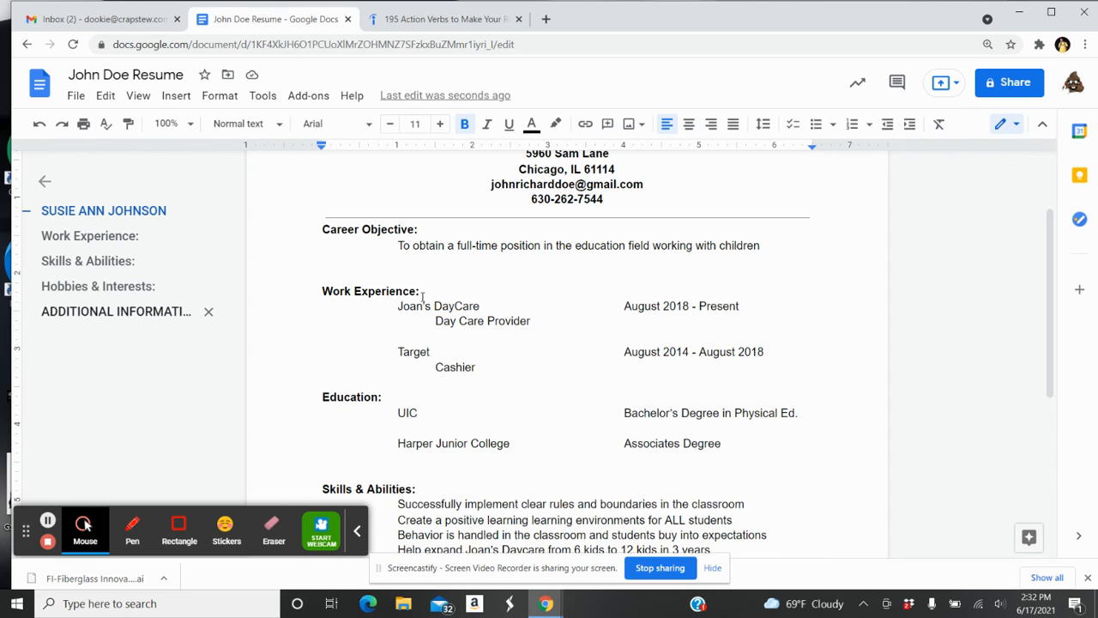
pyautogui.click(351, 291)
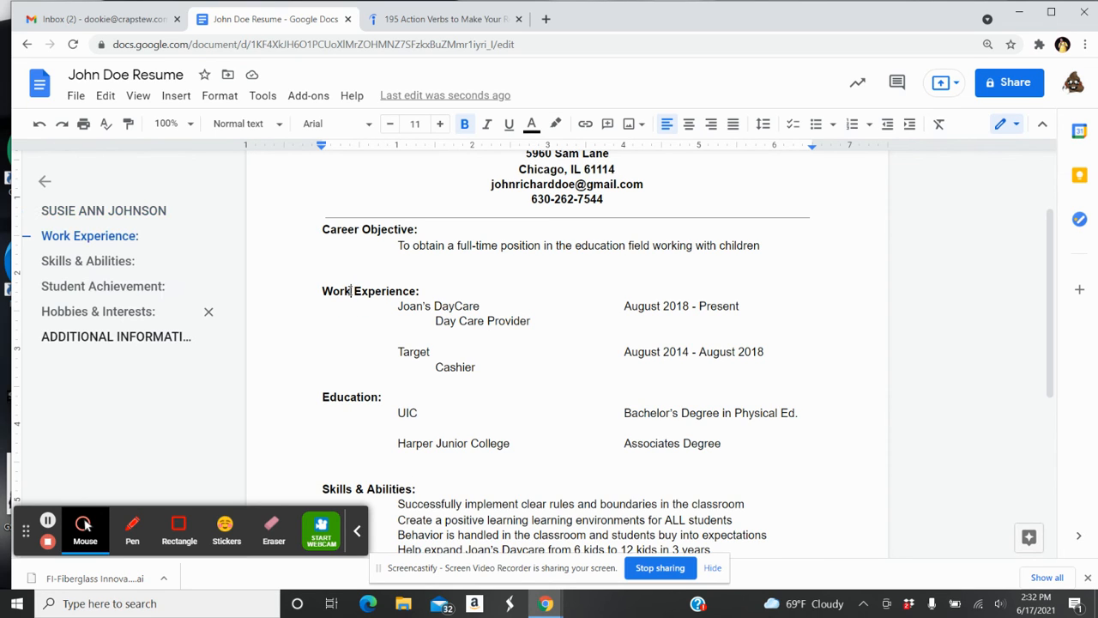
pyautogui.press('BackSpace')
pyautogui.press('BackSpace')
pyautogui.press('BackSpace')
pyautogui.press('BackSpace')
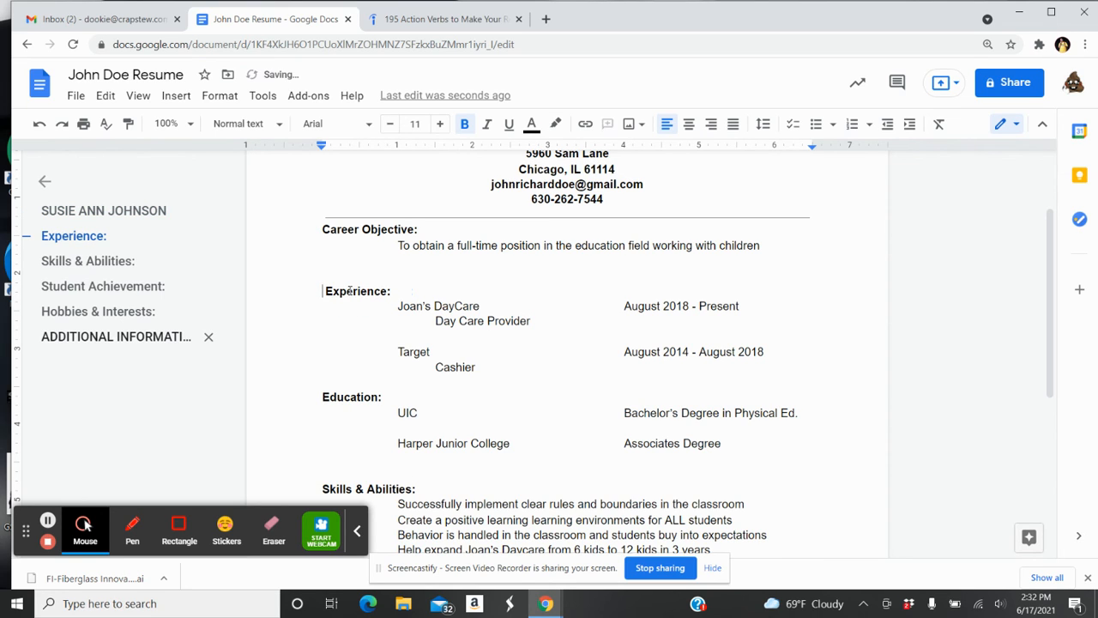
pyautogui.write('Volunteer')
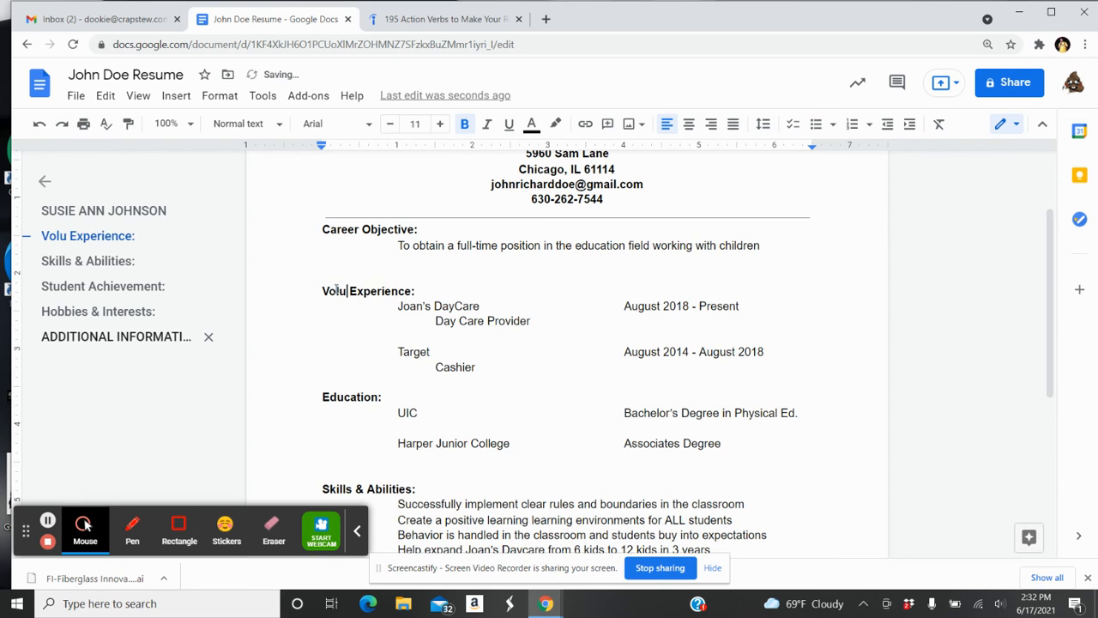
pyautogui.press('BackSpace')
pyautogui.press('BackSpace')
pyautogui.press('BackSpace')
pyautogui.press('BackSpace')
pyautogui.press('BackSpace')
pyautogui.press('BackSpace')
pyautogui.press('BackSpace')
pyautogui.press('BackSpace')
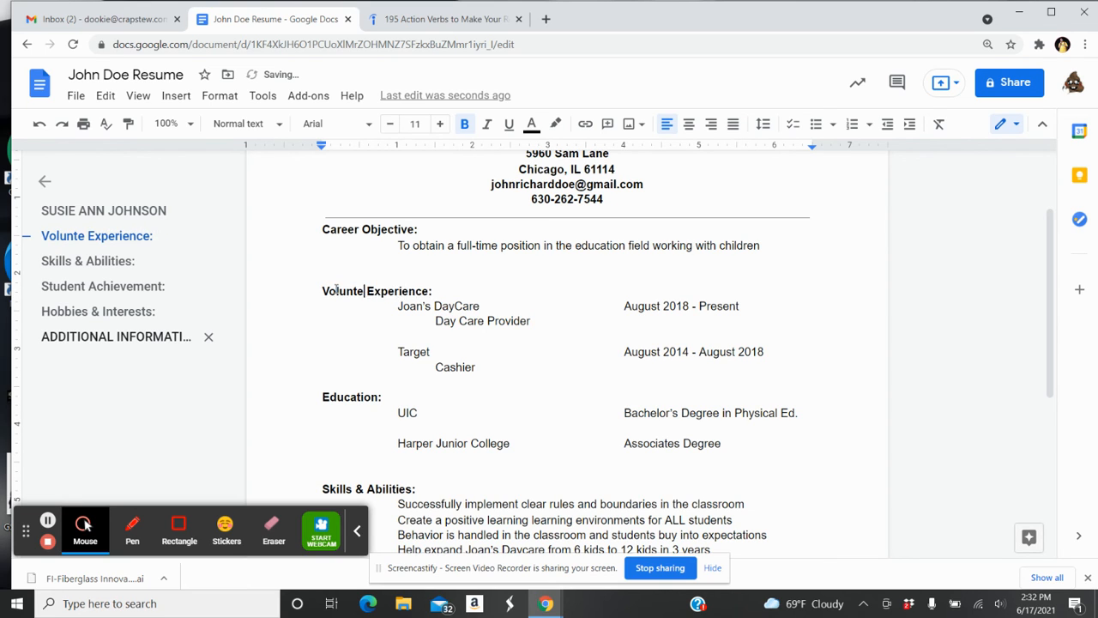
pyautogui.press('BackSpace')
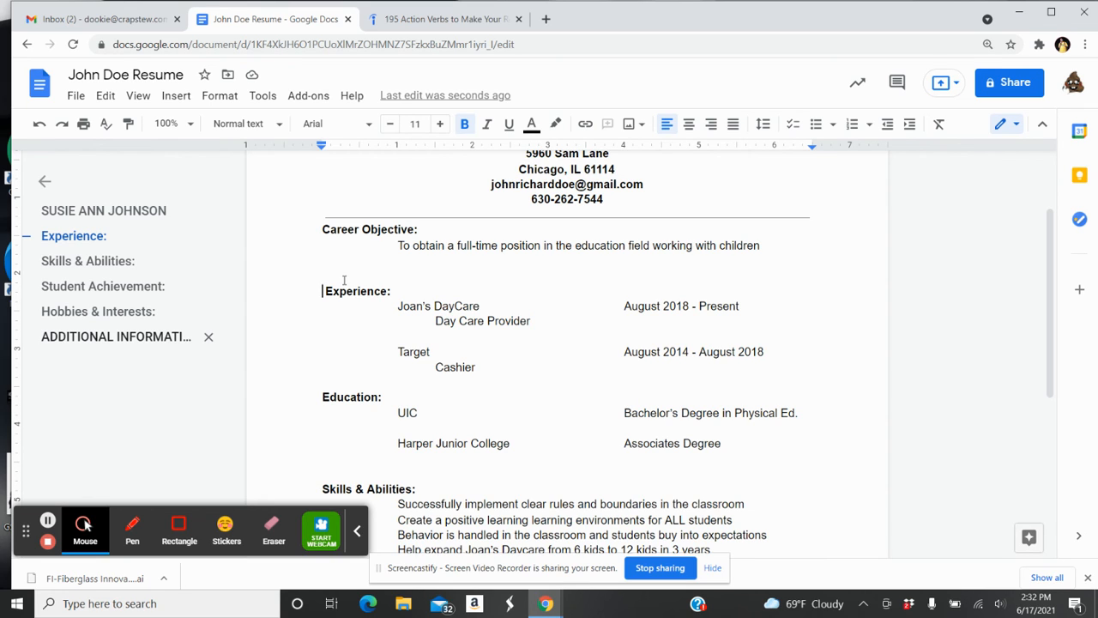
pyautogui.write('Work')
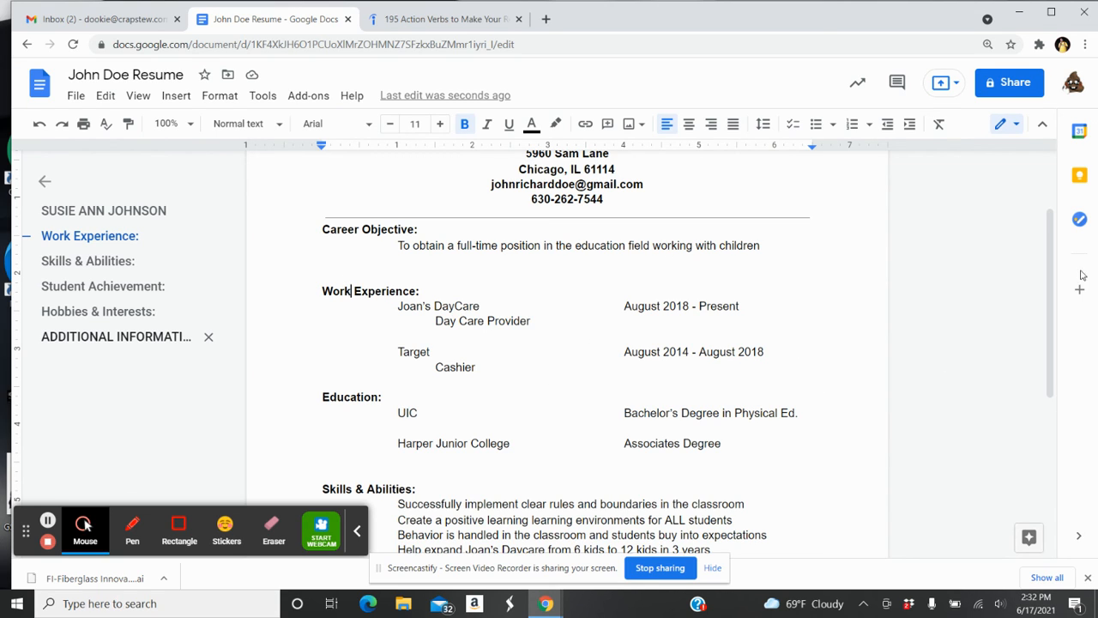
pyautogui.moveTo(1054, 268); pyautogui.dragTo(1055, 221)
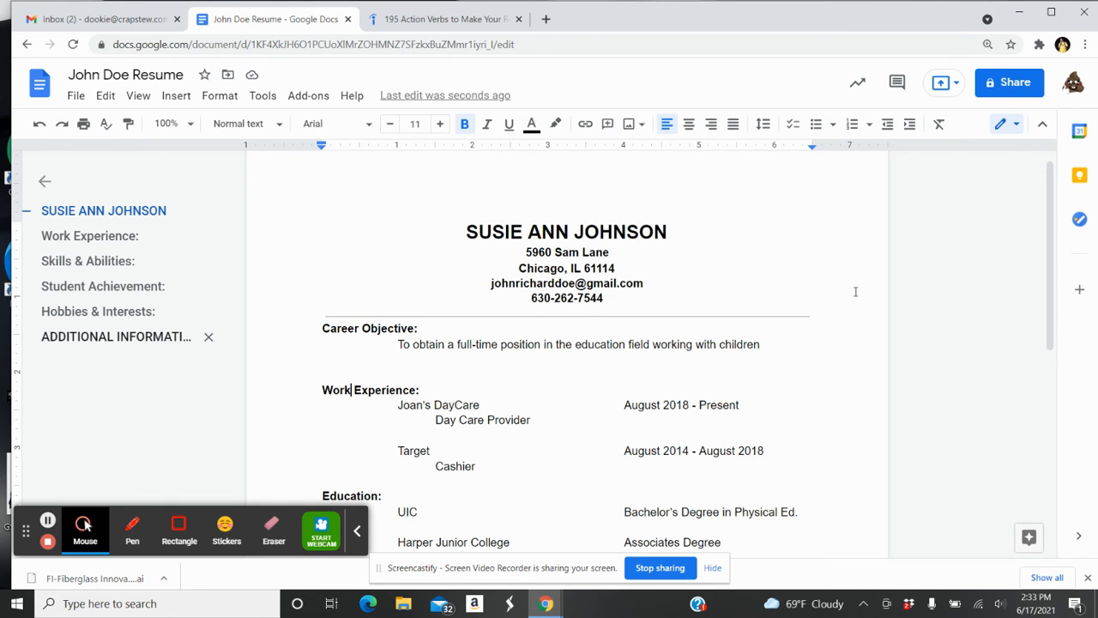
pyautogui.moveTo(1052, 238); pyautogui.dragTo(1063, 449)
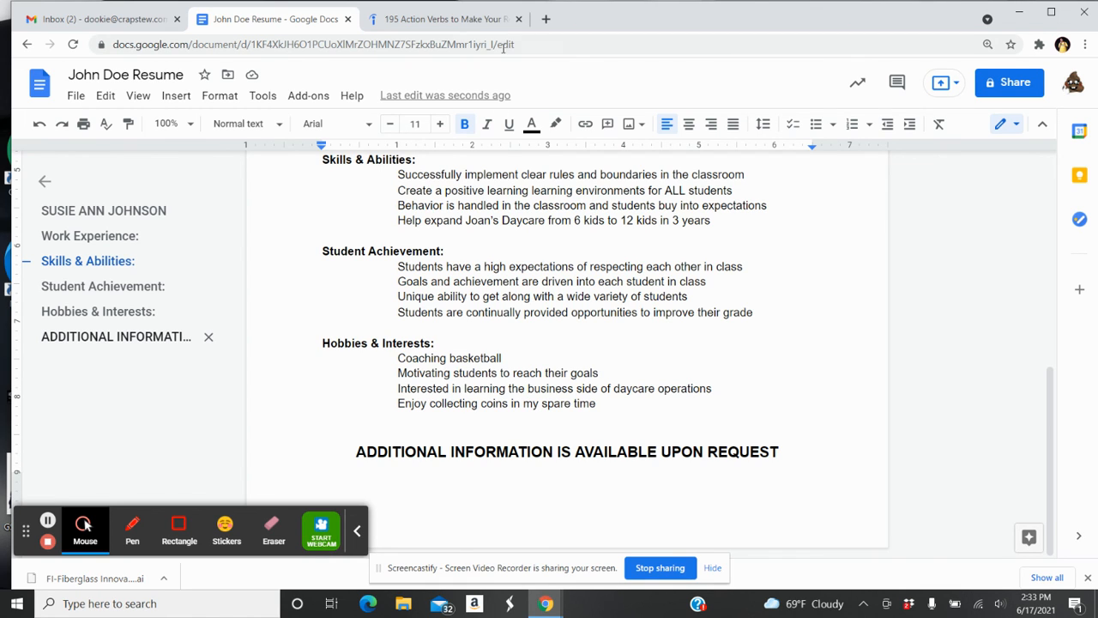
# In a new tab, search Google for 'Hobbies and Interests for your resume'
pyautogui.click(546, 18)
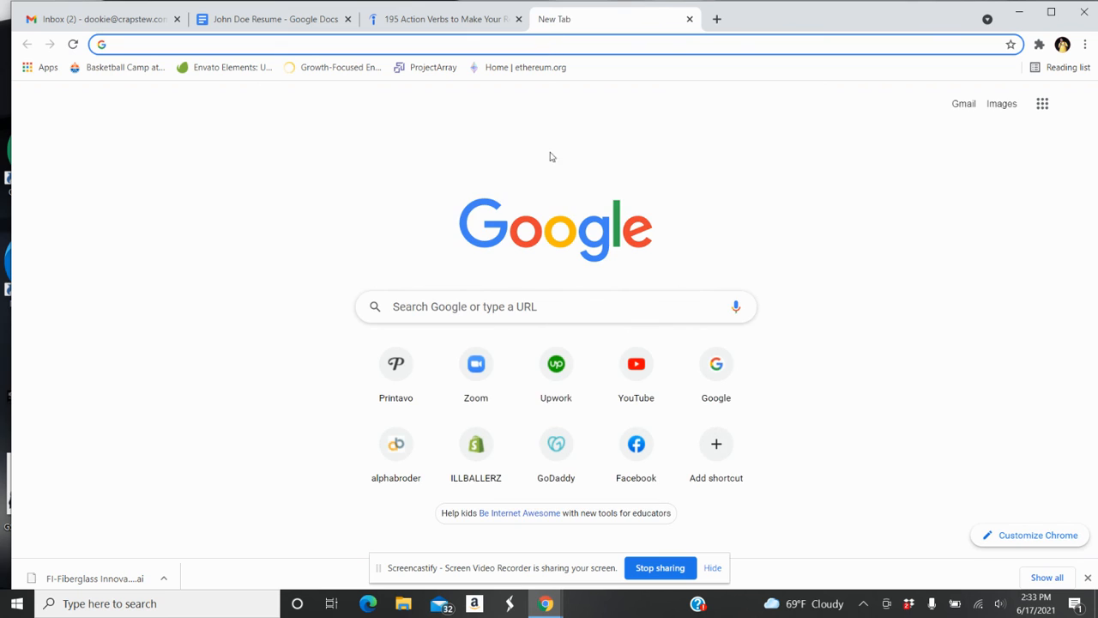
pyautogui.click(517, 306)
pyautogui.write('Hobbies ')
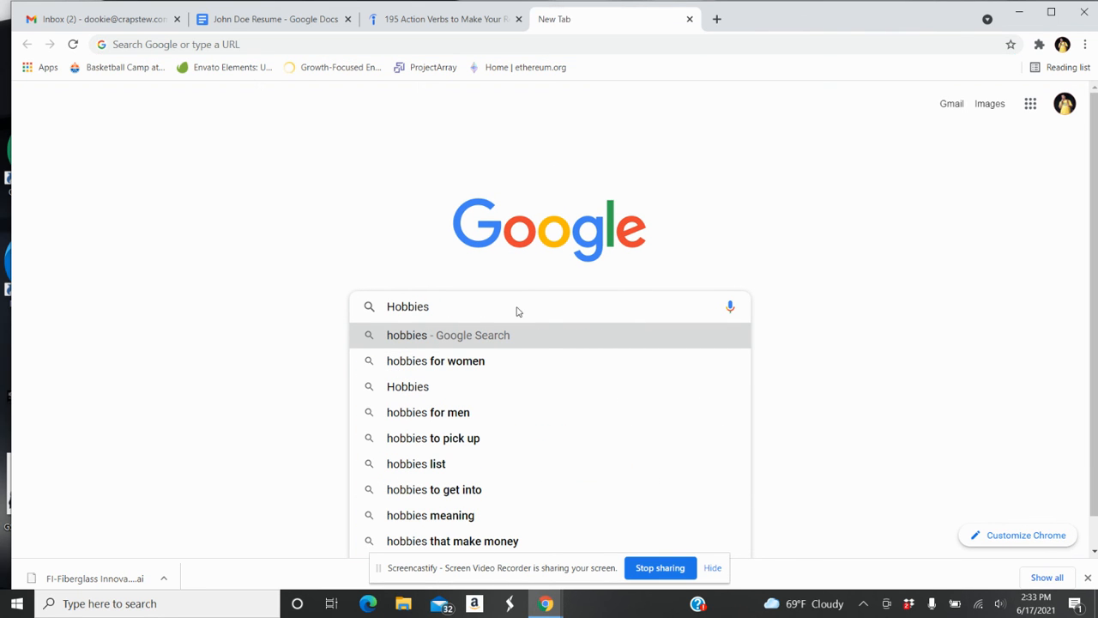
pyautogui.write('and Interests for y')
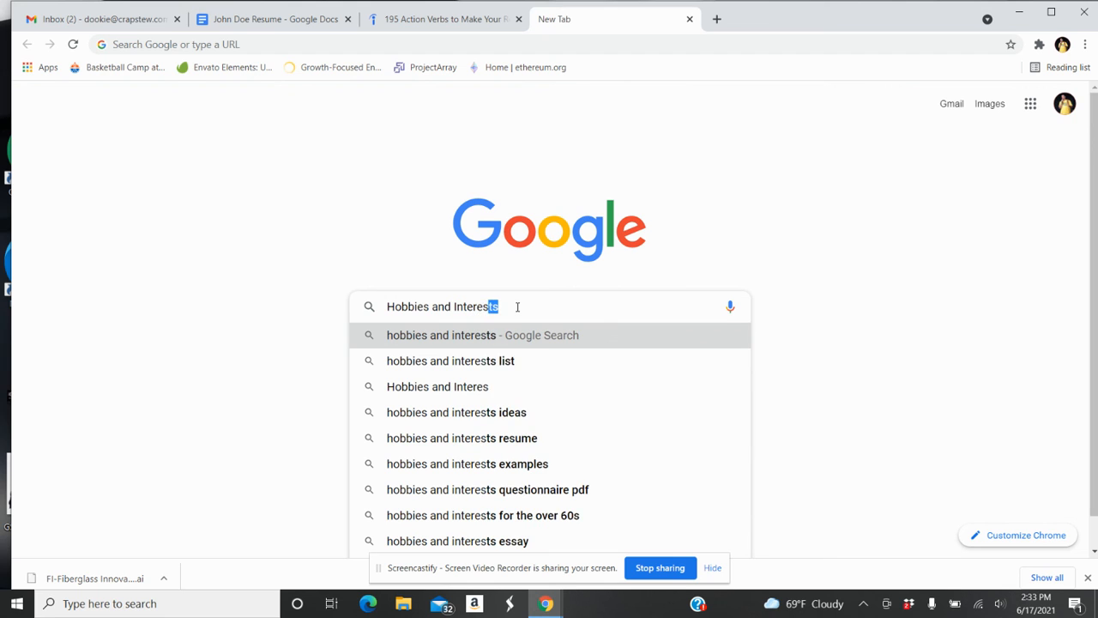
pyautogui.write('our')
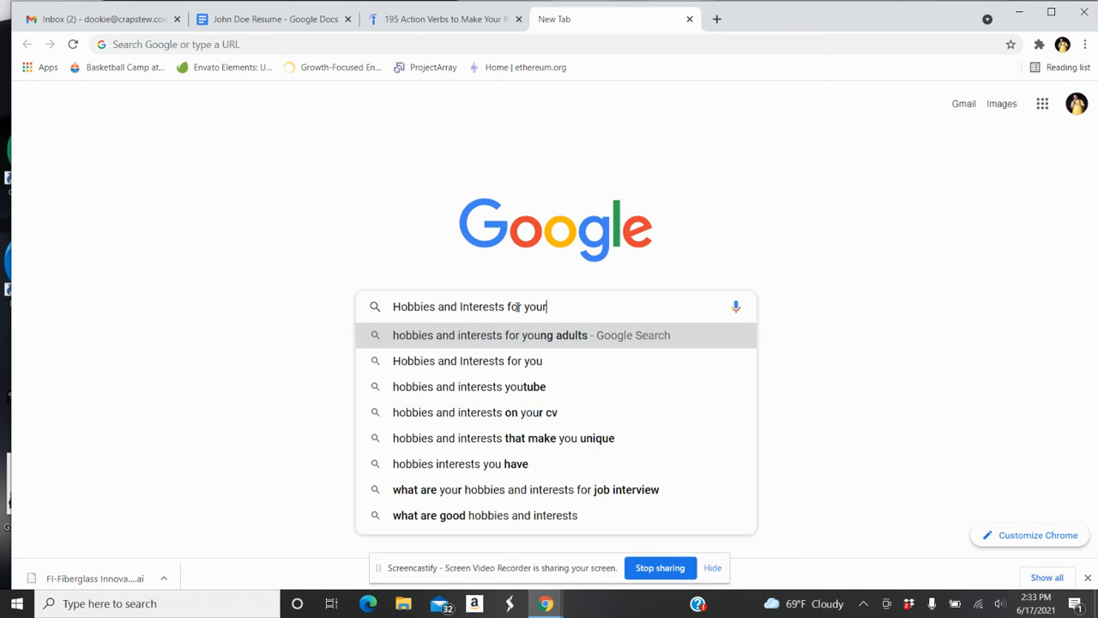
pyautogui.write(' resume')
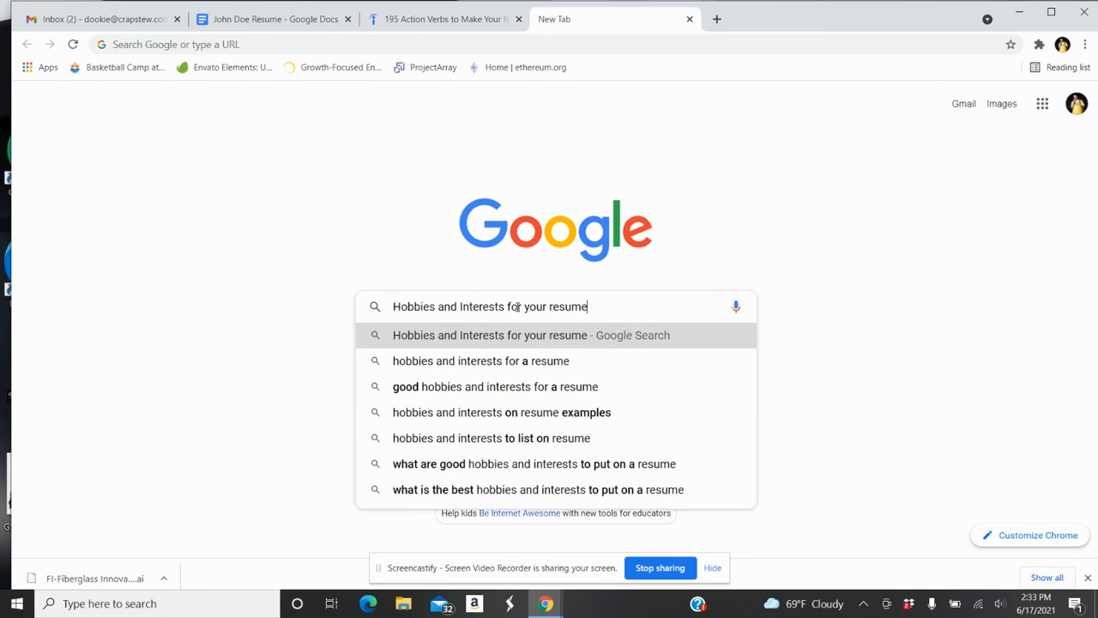
pyautogui.press('Return')
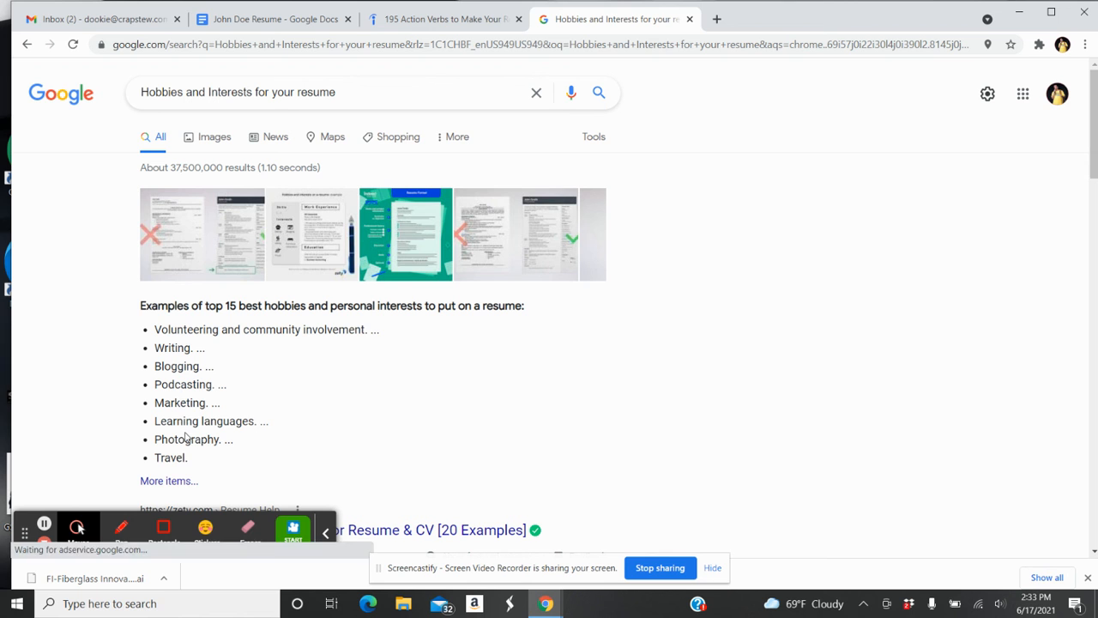
pyautogui.moveTo(1094, 129); pyautogui.dragTo(1095, 257)
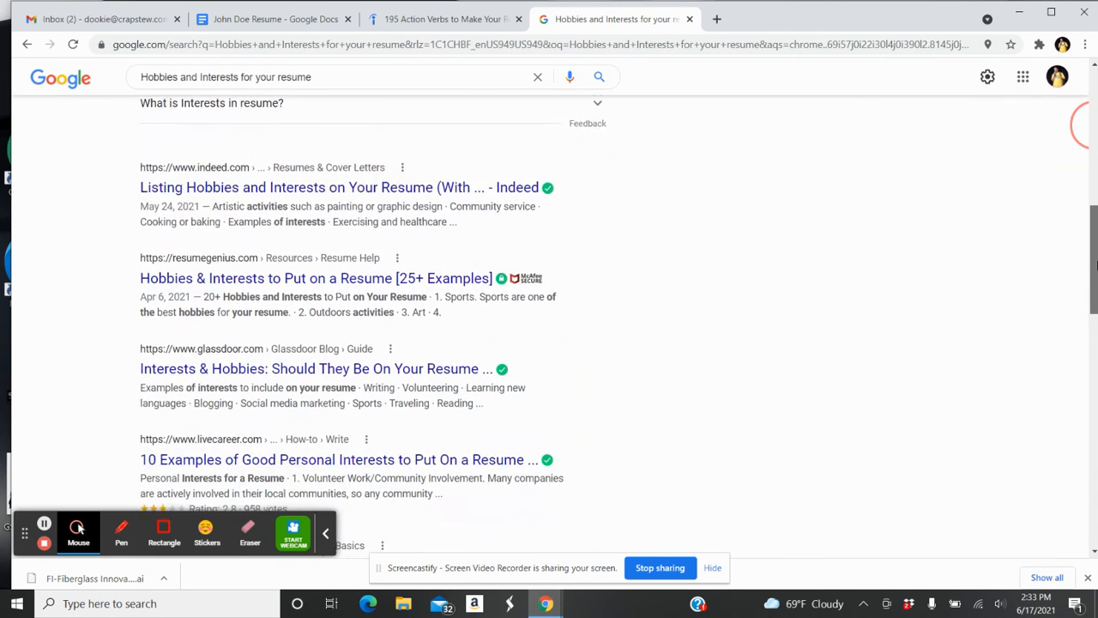
# Open Indeed's 'Listing Hobbies and Interests on Your Resume' article, skim its examples, then return to the resume
pyautogui.click(352, 200)
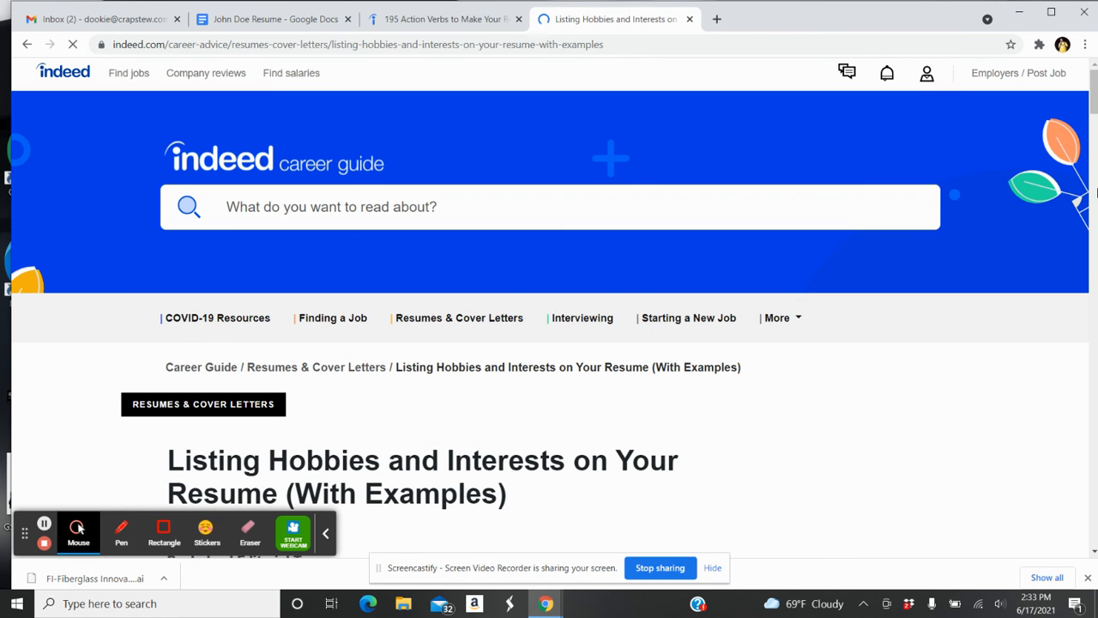
pyautogui.moveTo(1095, 100); pyautogui.dragTo(1094, 337)
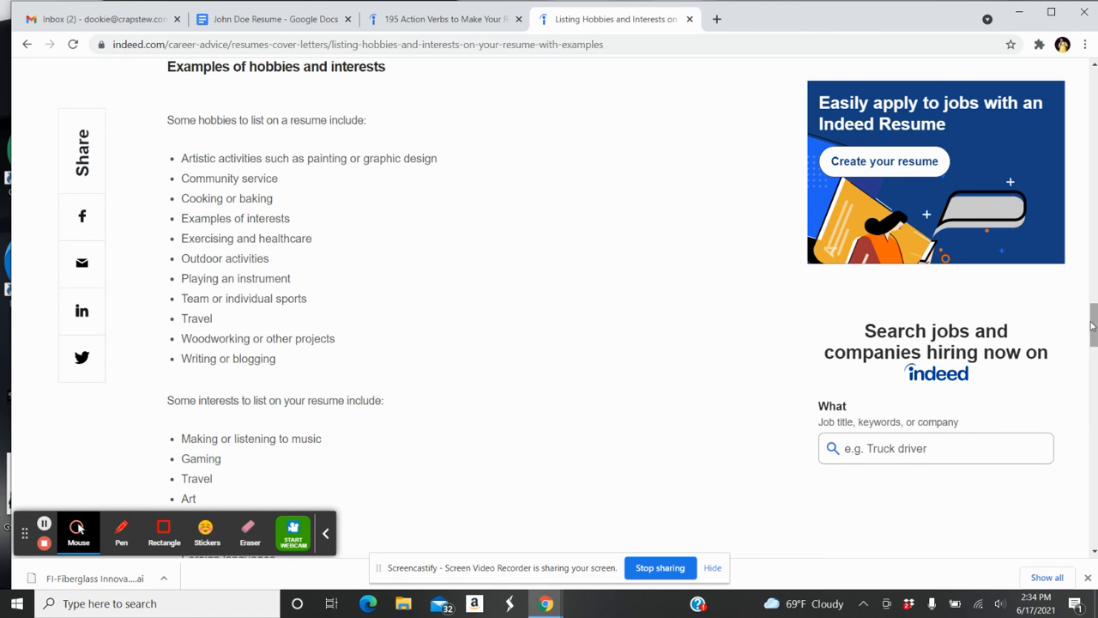
pyautogui.moveTo(1091, 326); pyautogui.dragTo(1095, 362)
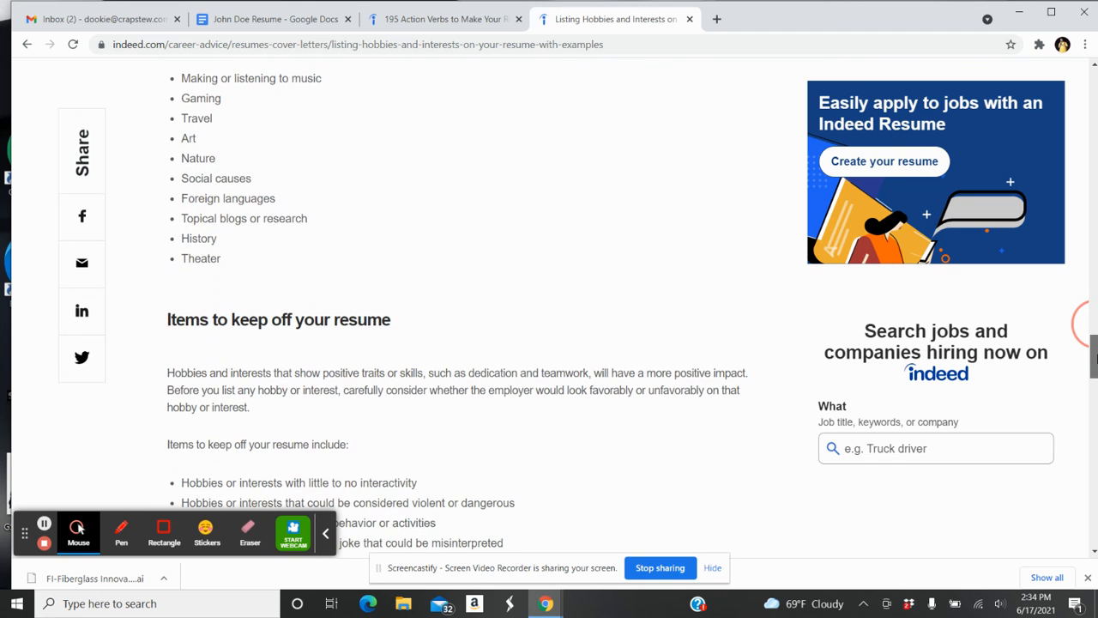
pyautogui.click(442, 18)
pyautogui.click(273, 26)
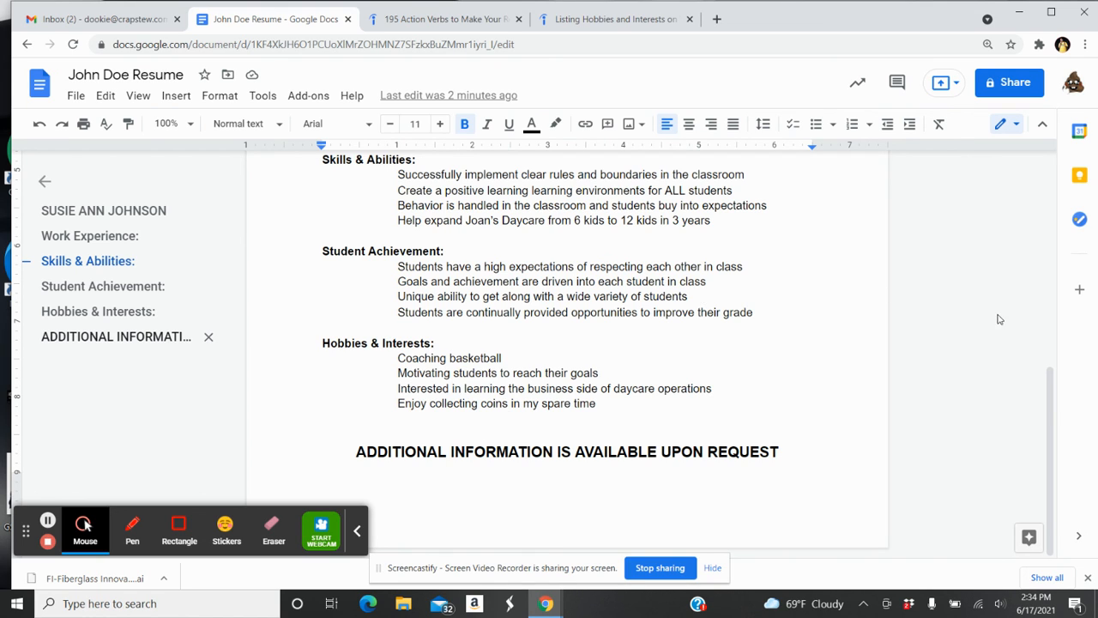
pyautogui.moveTo(1050, 415); pyautogui.dragTo(1050, 401)
pyautogui.scroll(2, 1050, 400)
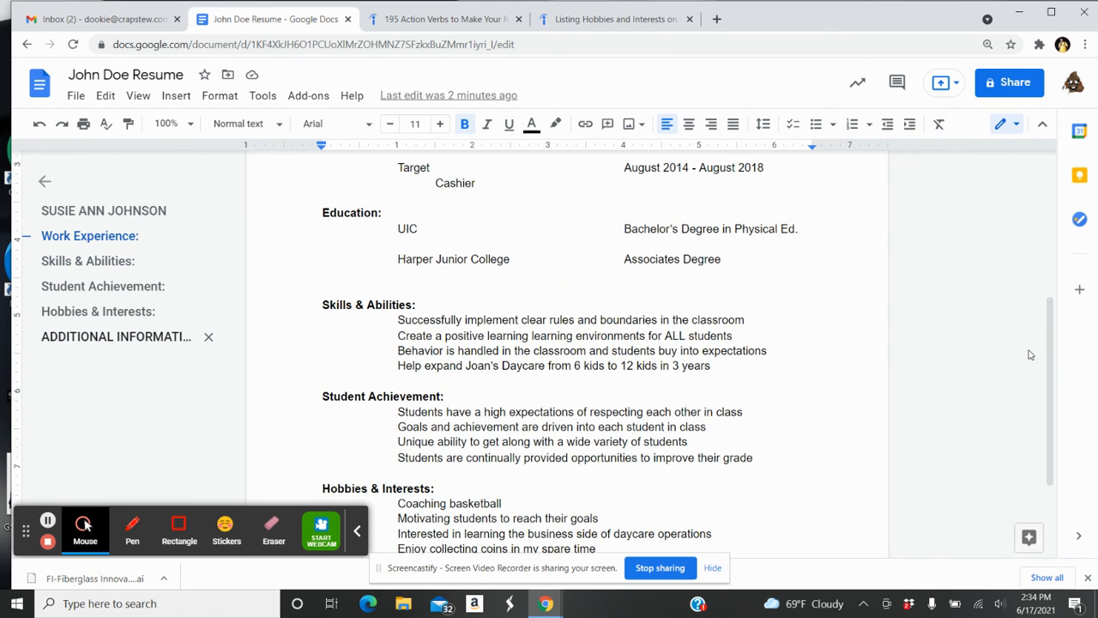
pyautogui.moveTo(1051, 343); pyautogui.dragTo(1054, 266)
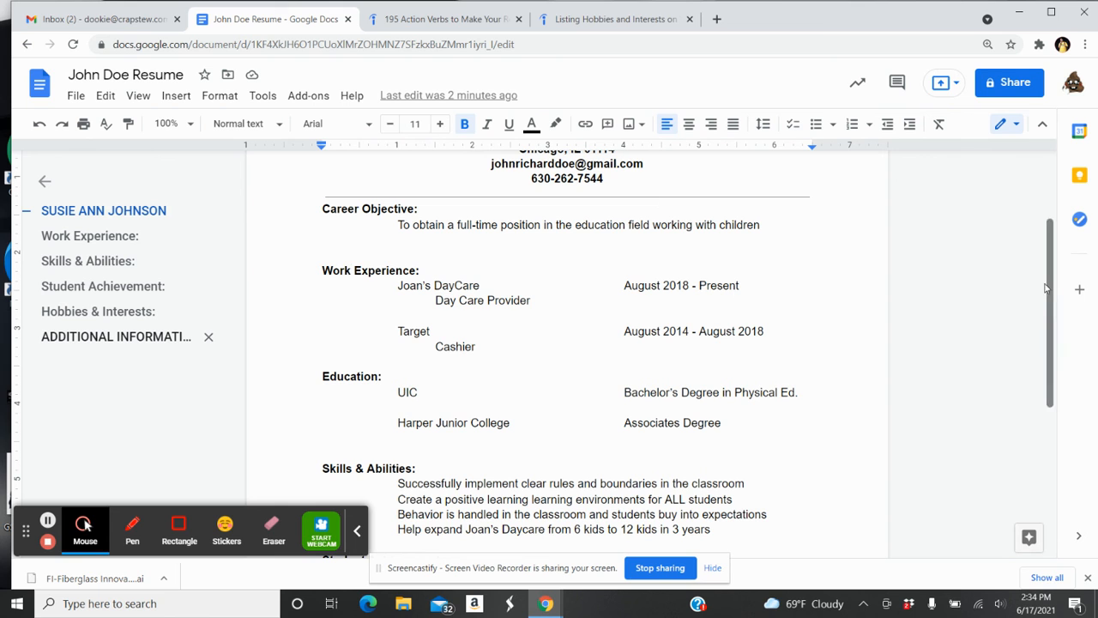
pyautogui.moveTo(1051, 278); pyautogui.dragTo(1056, 344)
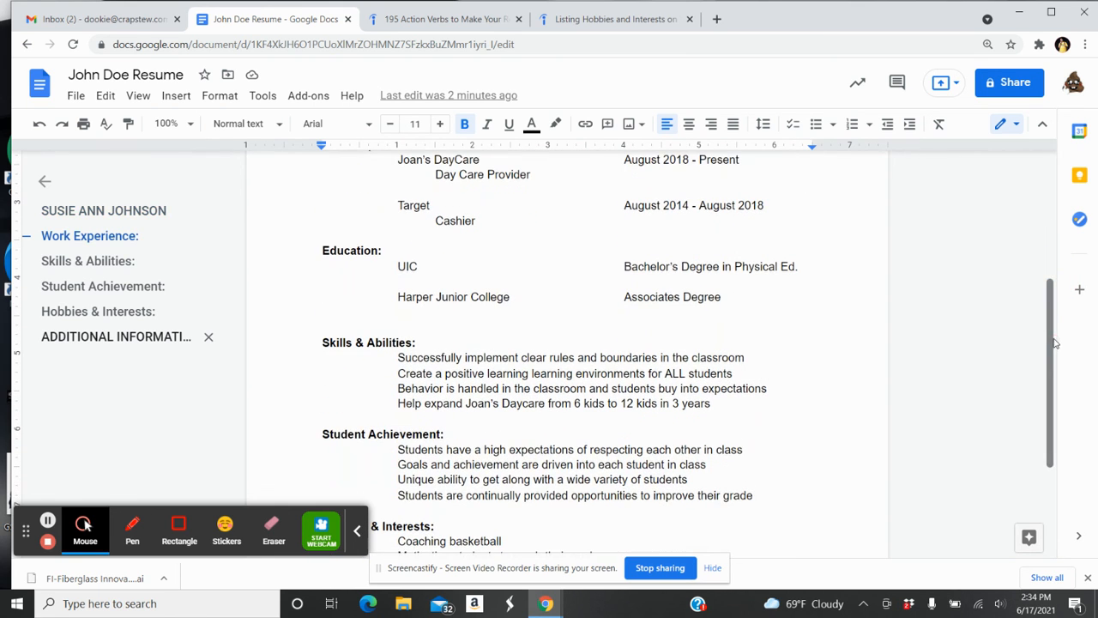